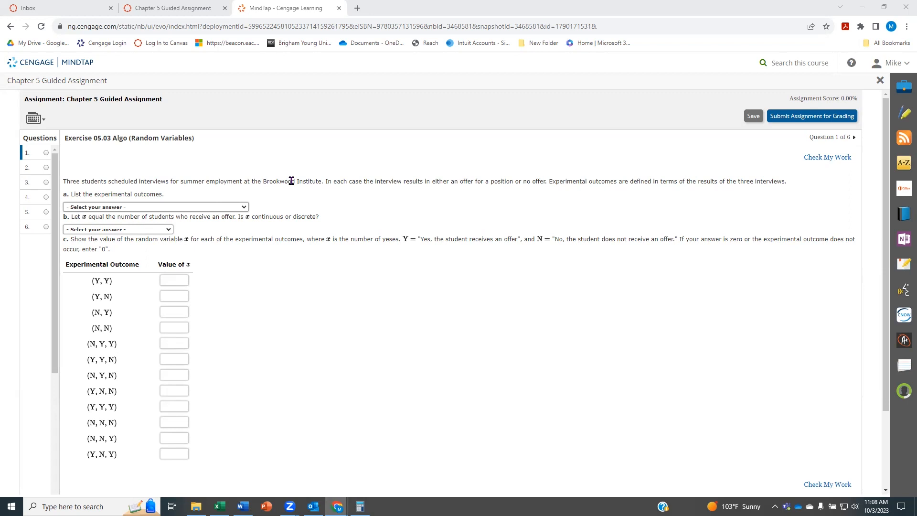
# Answer part a with the list of all eight three-interview outcomes, (N,N,N) through (Y,Y,Y), and part b with "It is discrete"
pyautogui.click(243, 207)
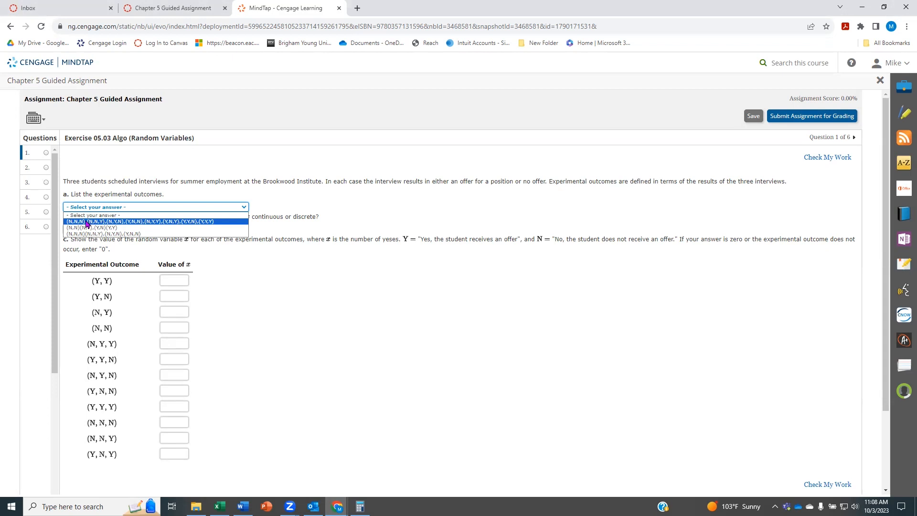
pyautogui.click(143, 222)
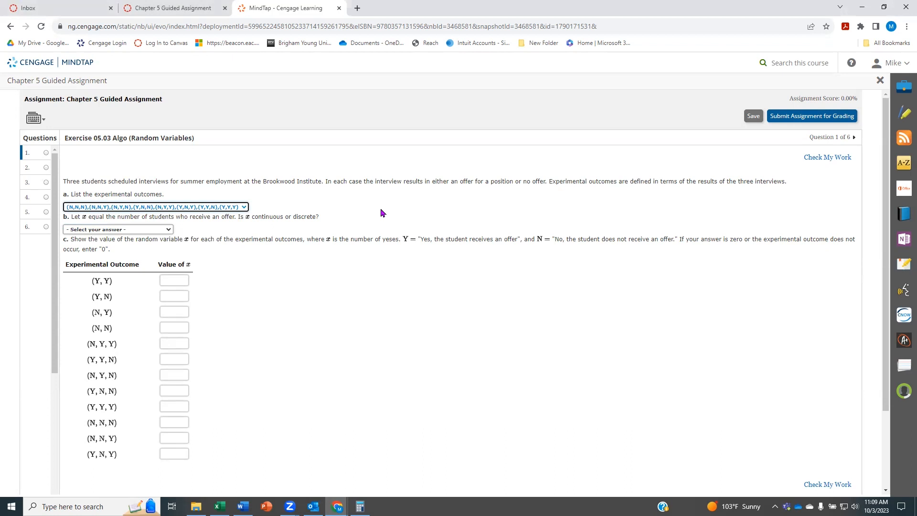
pyautogui.click(146, 232)
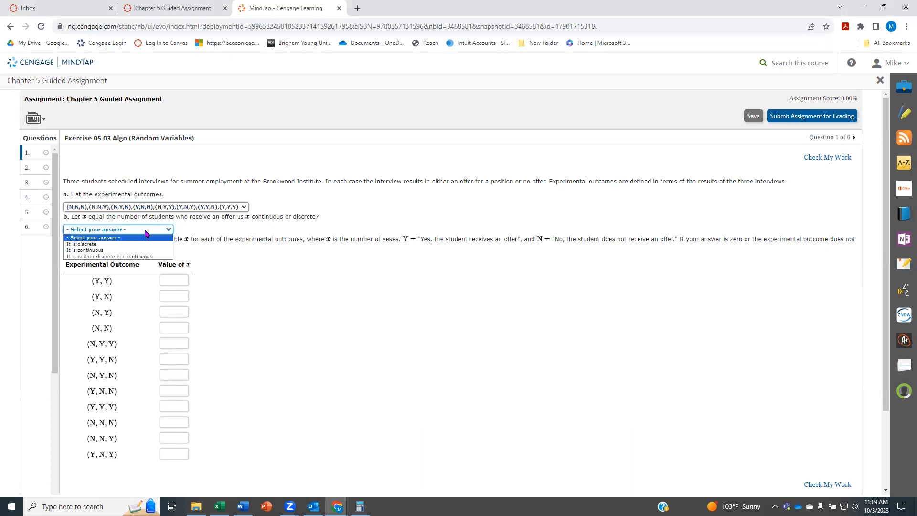
pyautogui.click(133, 243)
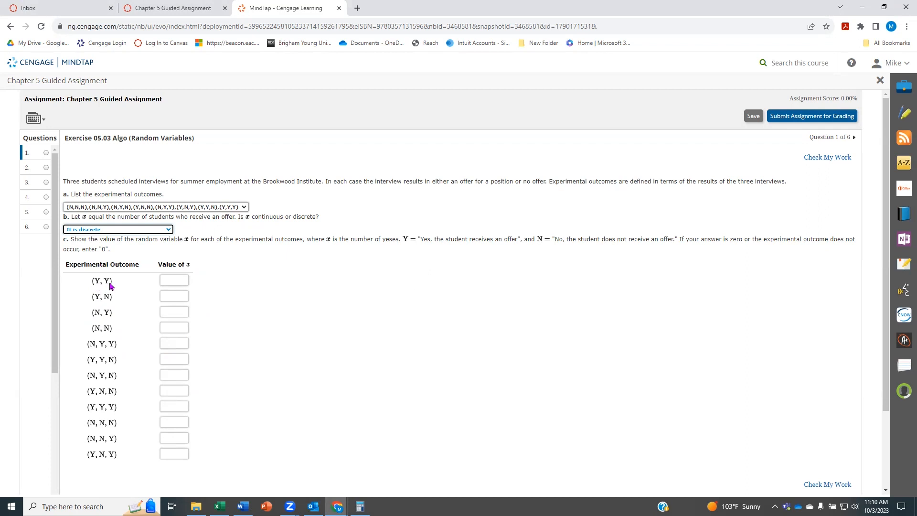
# Enter 0 as the value of x for the two-letter outcomes (Y,Y), (Y,N), (N,Y) and (N,N)
pyautogui.click(172, 280)
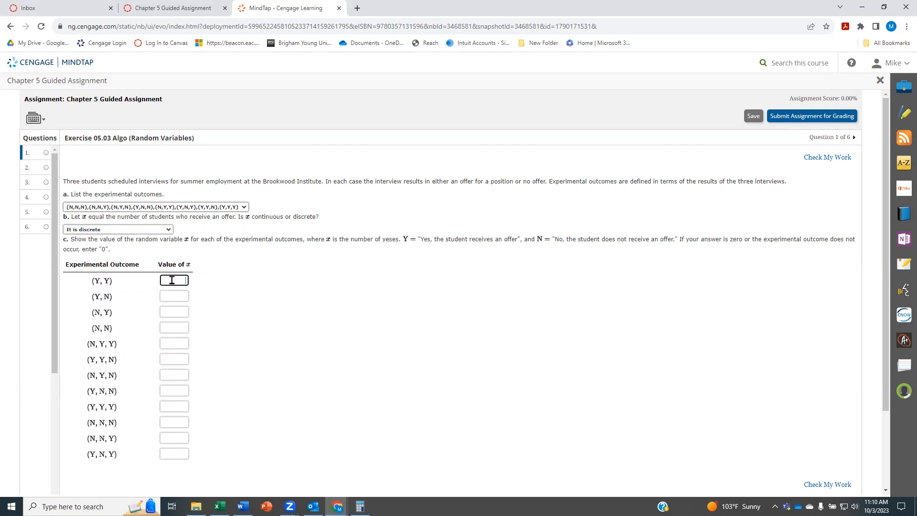
pyautogui.click(178, 296)
pyautogui.click(164, 312)
pyautogui.write('0')
pyautogui.click(178, 328)
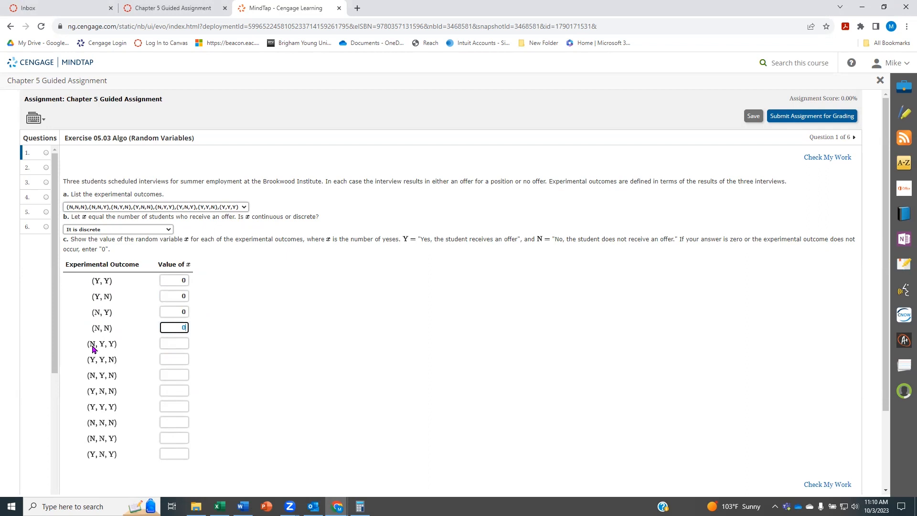
# Enter x as 2 for (N,Y,Y) and (Y,Y,N), 1 for (N,Y,N) and (Y,N,N), and 3 for (Y,Y,Y)
pyautogui.click(167, 343)
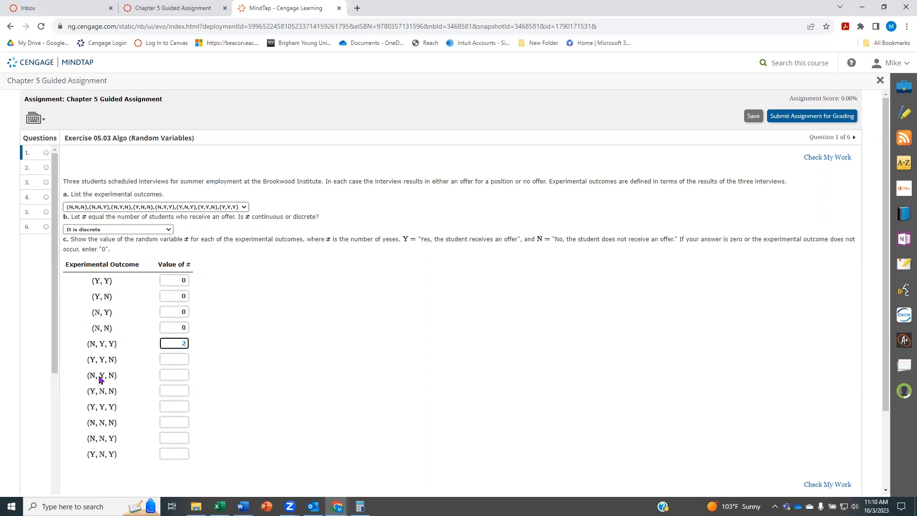
pyautogui.click(182, 359)
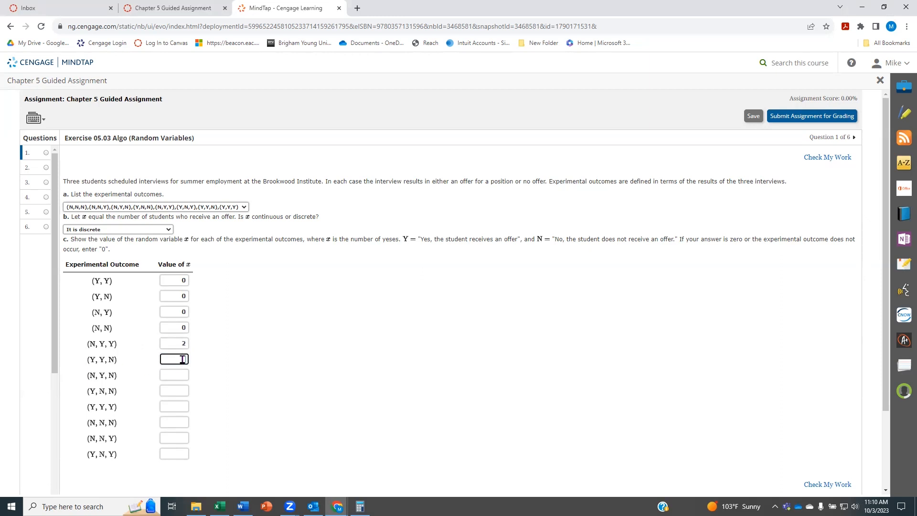
pyautogui.write('2')
pyautogui.click(182, 375)
pyautogui.write('1')
pyautogui.click(173, 393)
pyautogui.click(176, 406)
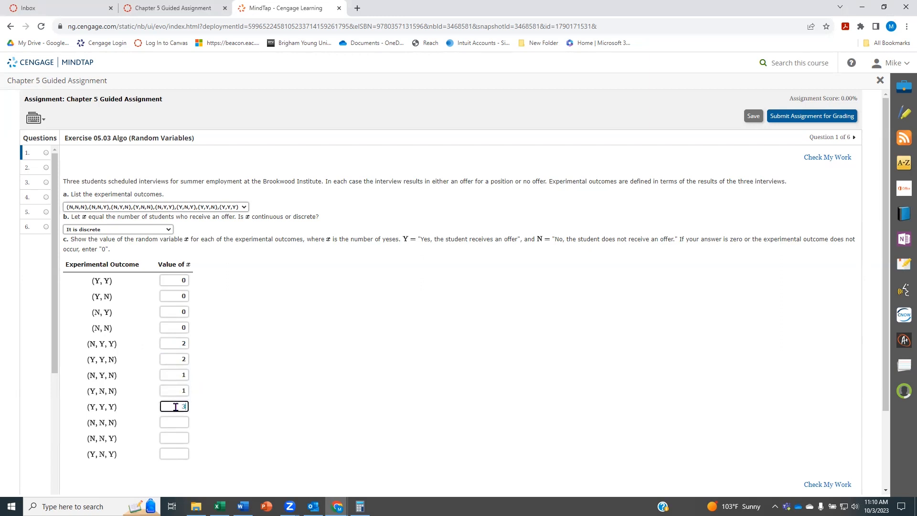
# Enter x as 0 for (N,N,N), 1 for (N,N,Y) and 2 for (Y,N,Y)
pyautogui.click(176, 422)
pyautogui.write('0')
pyautogui.click(172, 438)
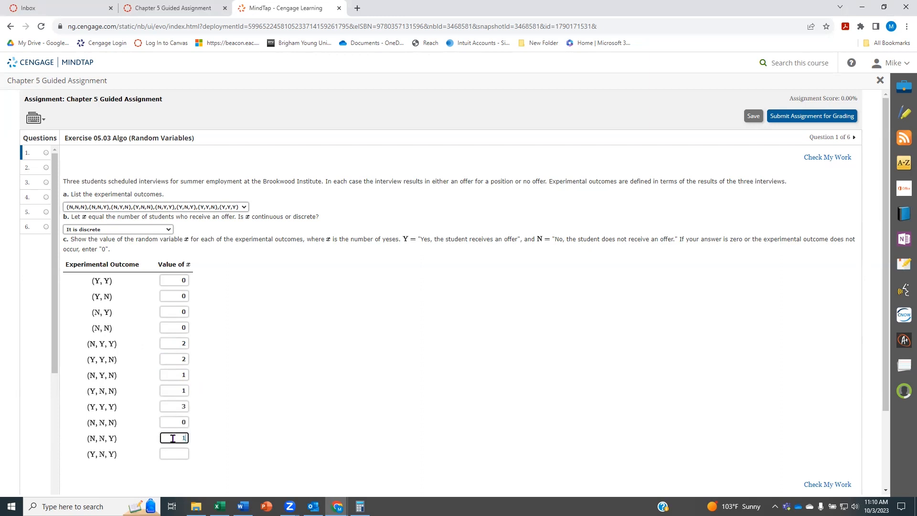
pyautogui.click(173, 452)
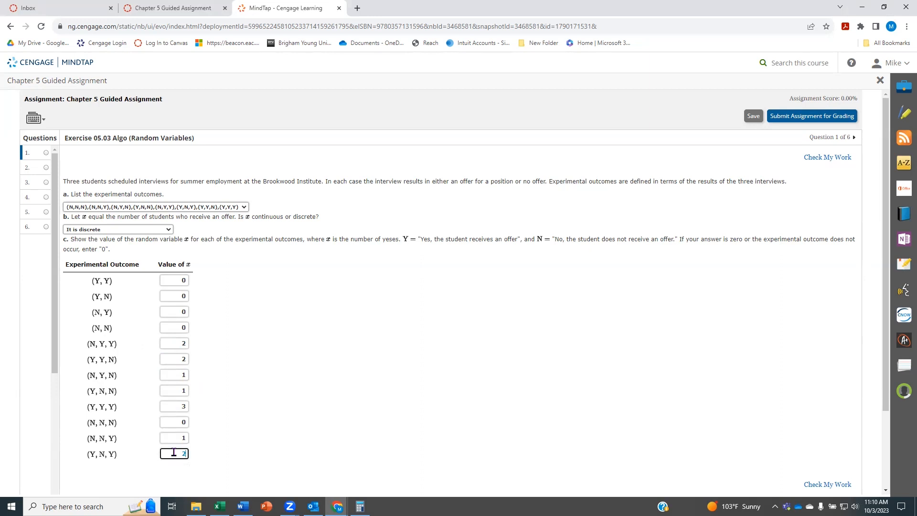
# Check the answers to question 1 and review the feedback on each part
pyautogui.click(829, 158)
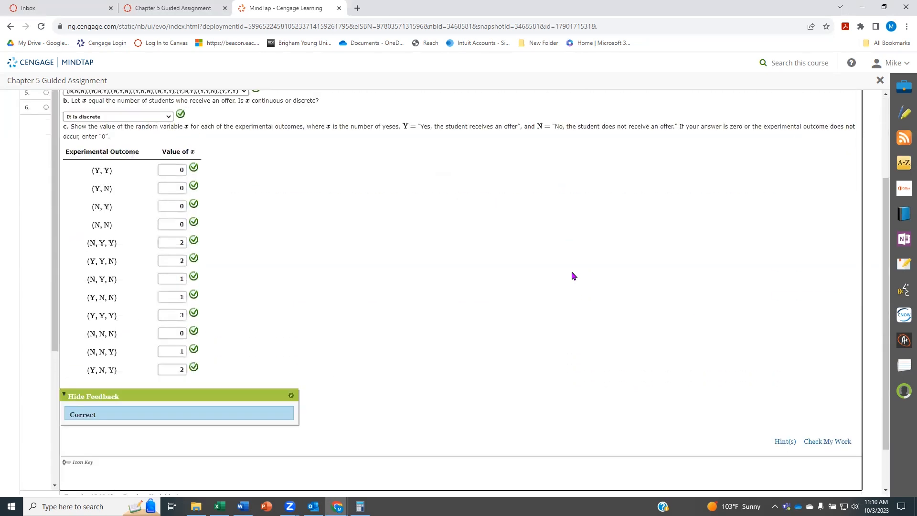
pyautogui.scroll(1, 572, 273)
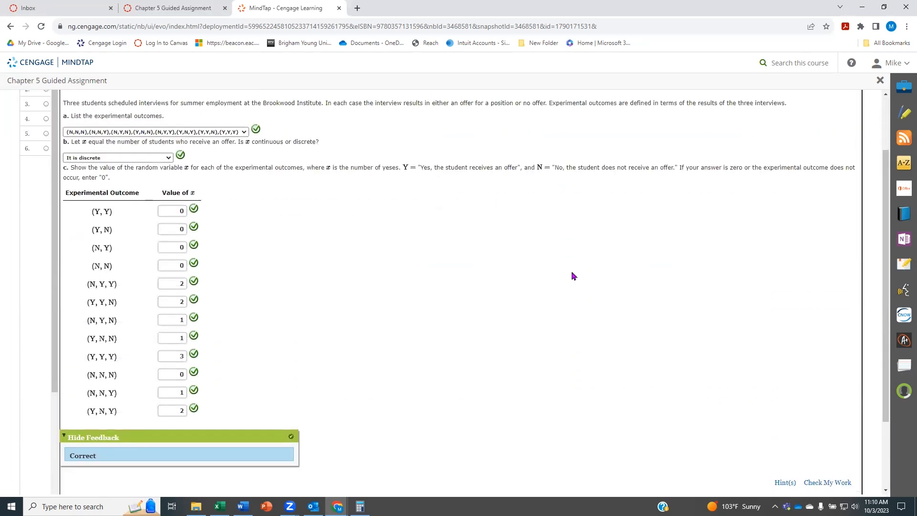
pyautogui.scroll(1, 573, 275)
pyautogui.scroll(-1, 573, 276)
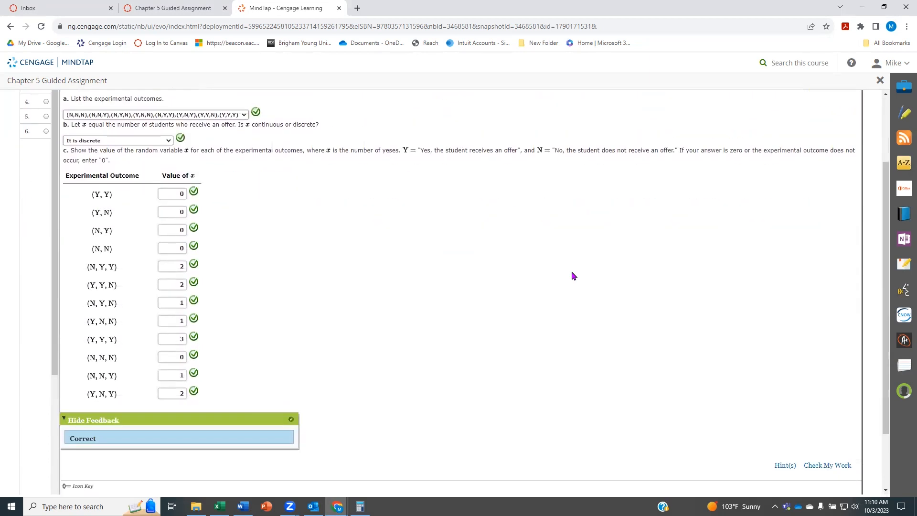
pyautogui.scroll(2, 577, 276)
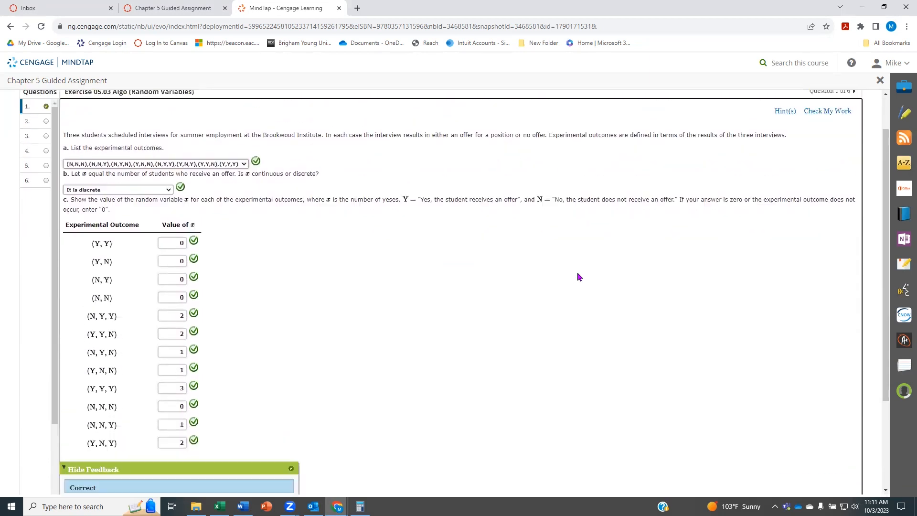
# In question 2, enter .25 as f(x) for durations 1, 2, 3 and 4, with a total of 1
pyautogui.click(27, 171)
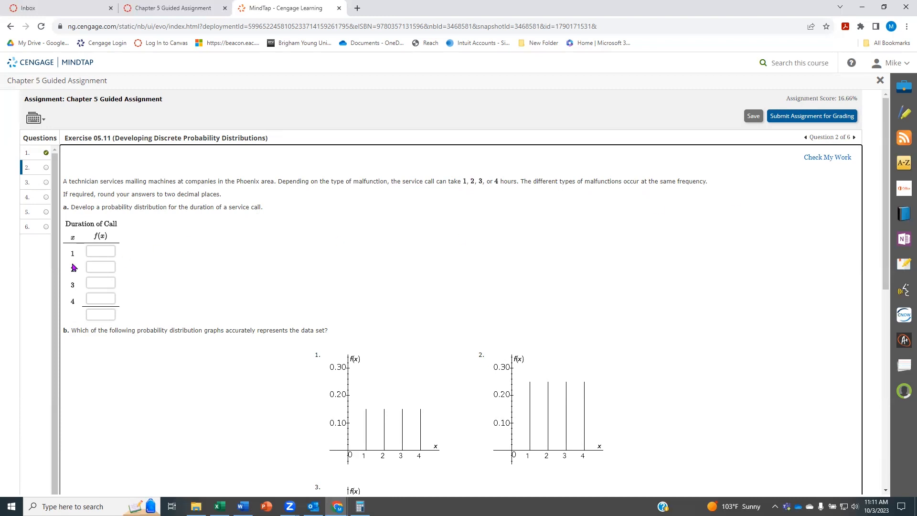
pyautogui.click(107, 251)
pyautogui.write('.25')
pyautogui.click(105, 265)
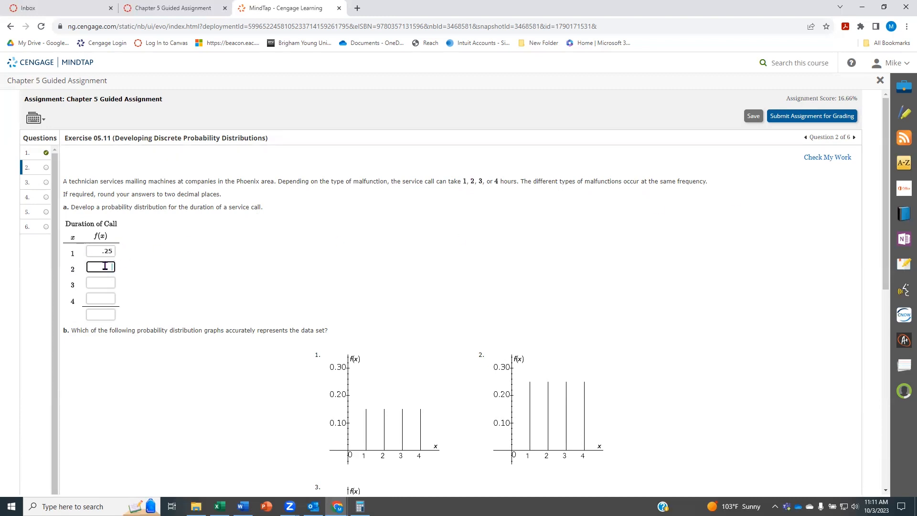
pyautogui.write('.25')
pyautogui.click(103, 283)
pyautogui.write('.25')
pyautogui.click(109, 299)
pyautogui.click(107, 315)
pyautogui.click(229, 287)
# Choose Probability distribution #2 as the matching graph in part b
pyautogui.scroll(-3, 419, 340)
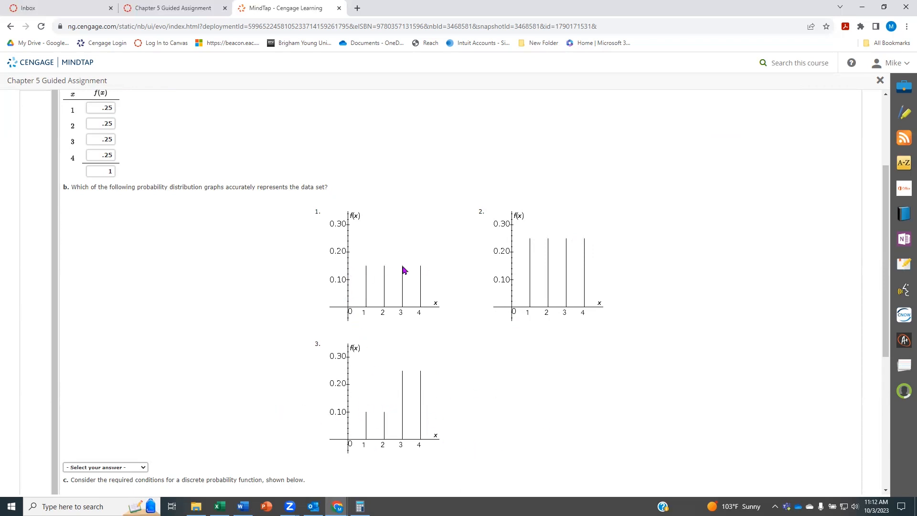
pyautogui.click(129, 468)
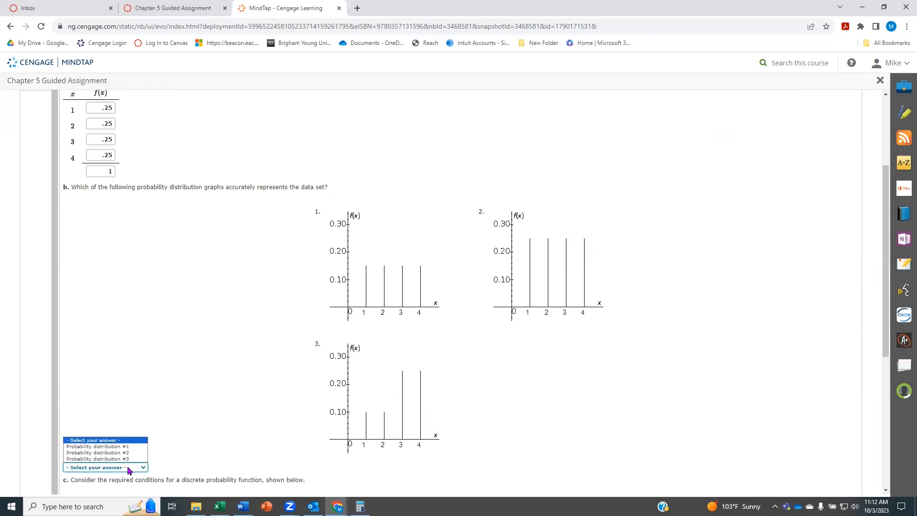
pyautogui.click(123, 454)
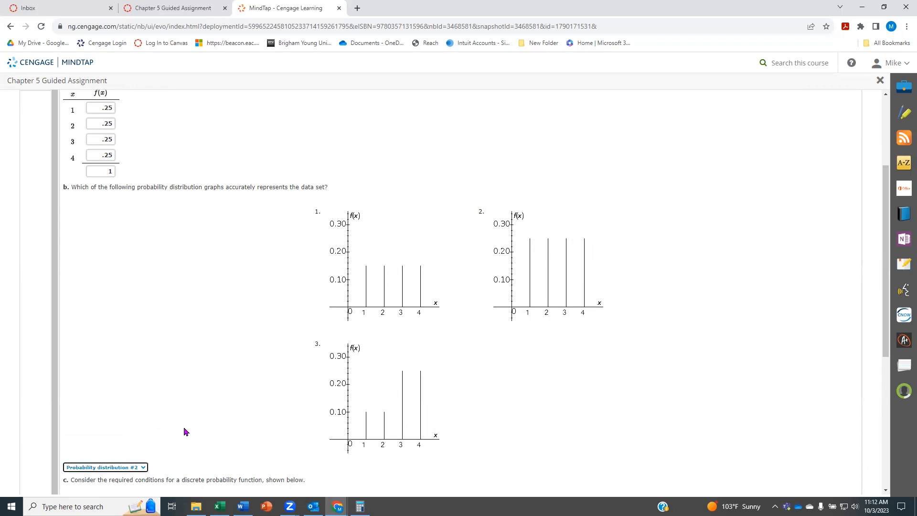
# Answer equation (5.1) in part c with "Yes, all probability function values are greater than or equal to 0."
pyautogui.scroll(-3, 185, 434)
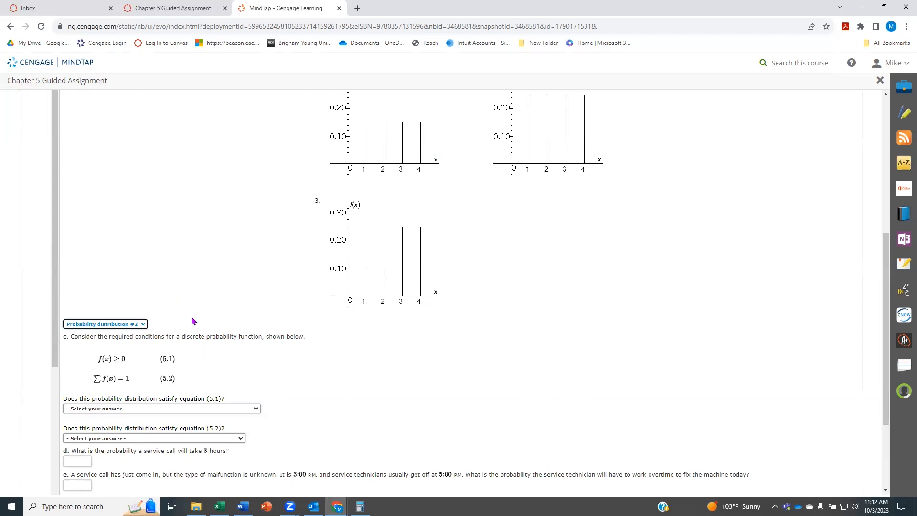
pyautogui.scroll(4, 199, 324)
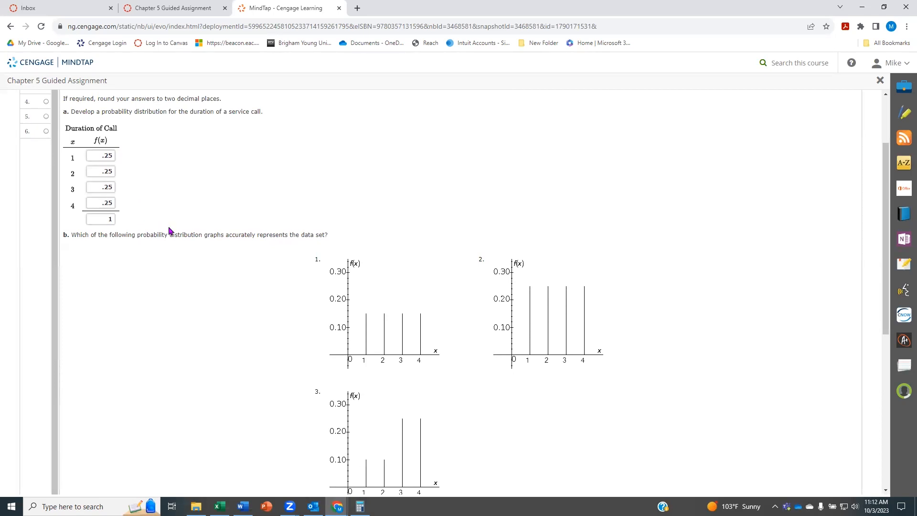
pyautogui.scroll(-5, 170, 231)
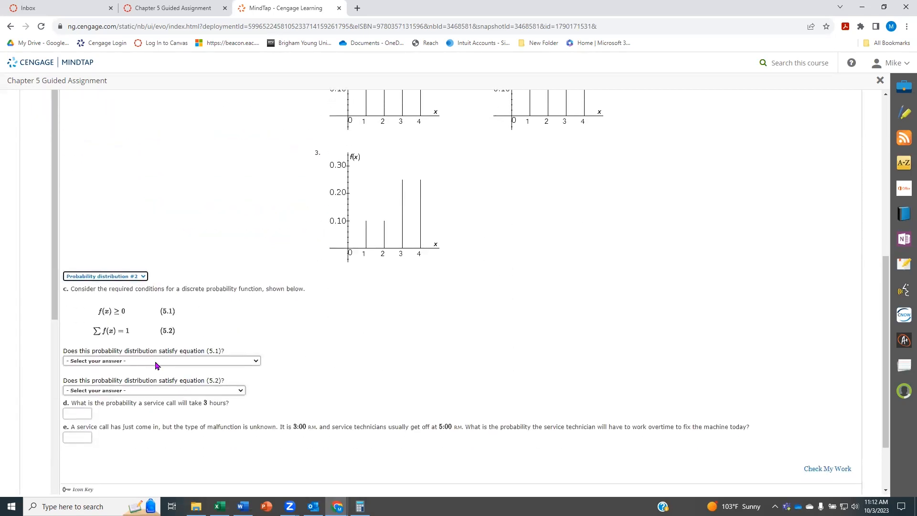
pyautogui.click(144, 361)
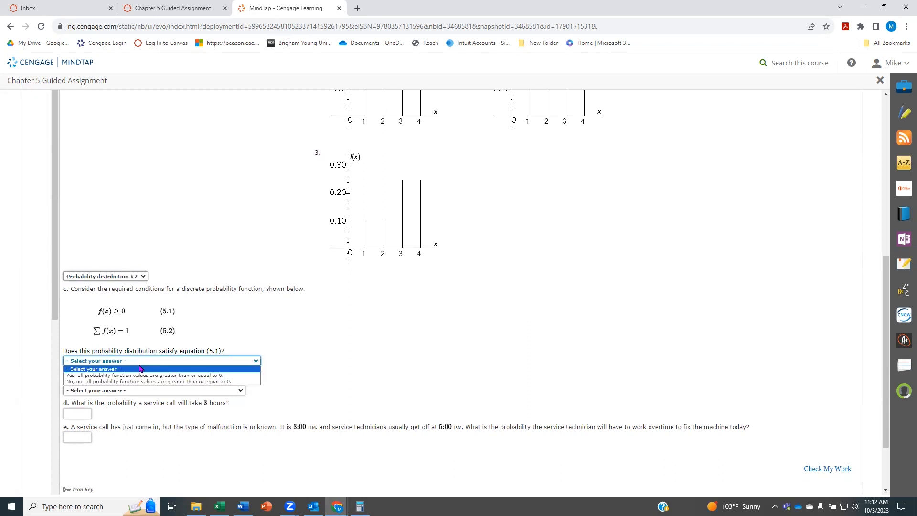
pyautogui.click(139, 375)
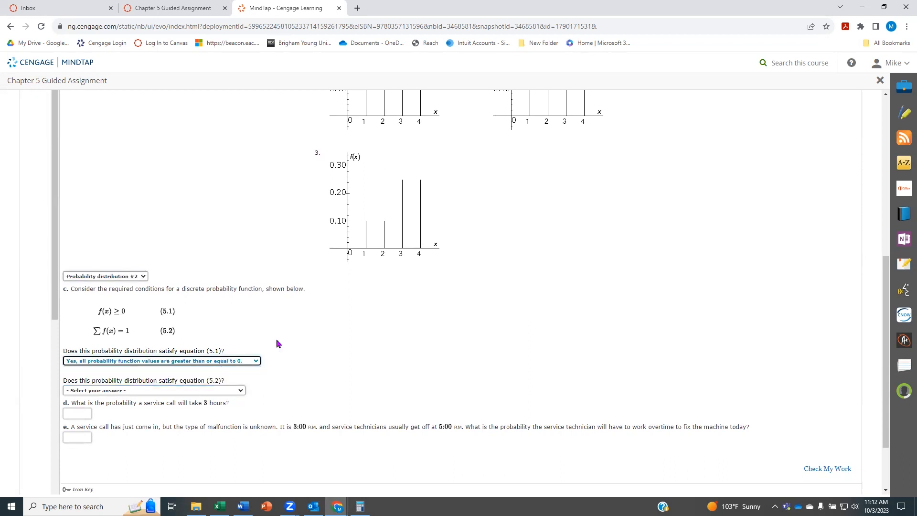
pyautogui.click(309, 330)
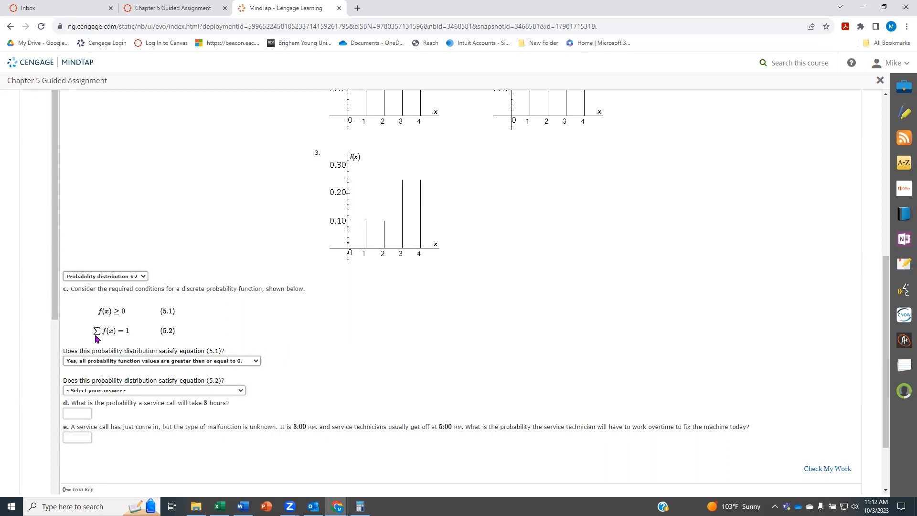
# Answer equation (5.2) in part c with "Yes, the sum of all probability function values equals 1."
pyautogui.scroll(5, 153, 320)
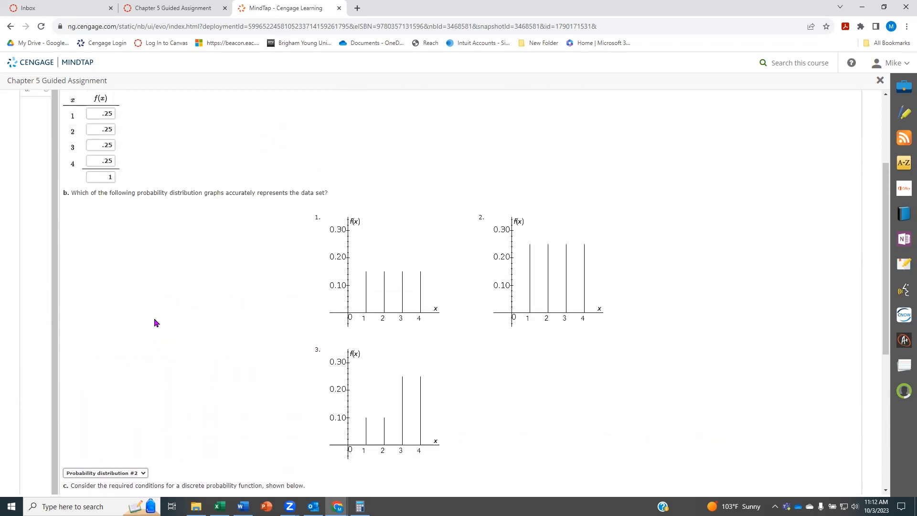
pyautogui.doubleClick(109, 220)
pyautogui.scroll(-5, 153, 324)
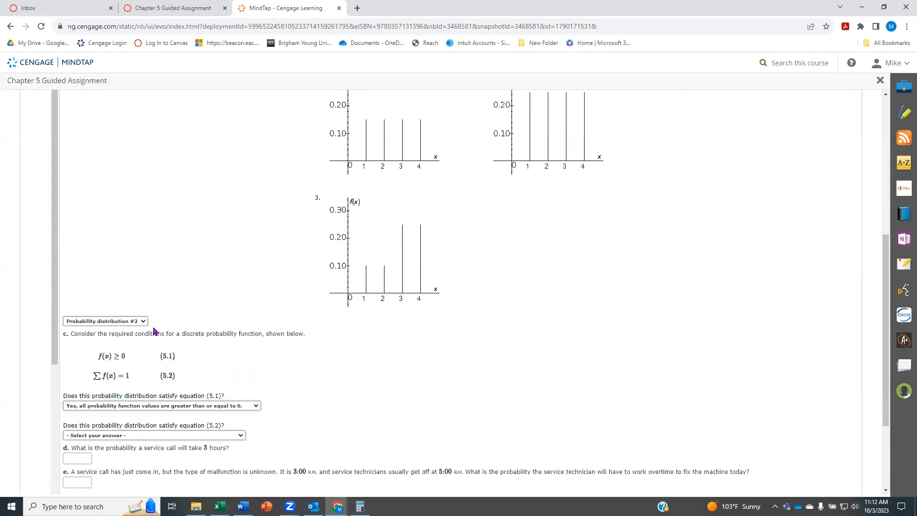
pyautogui.click(115, 390)
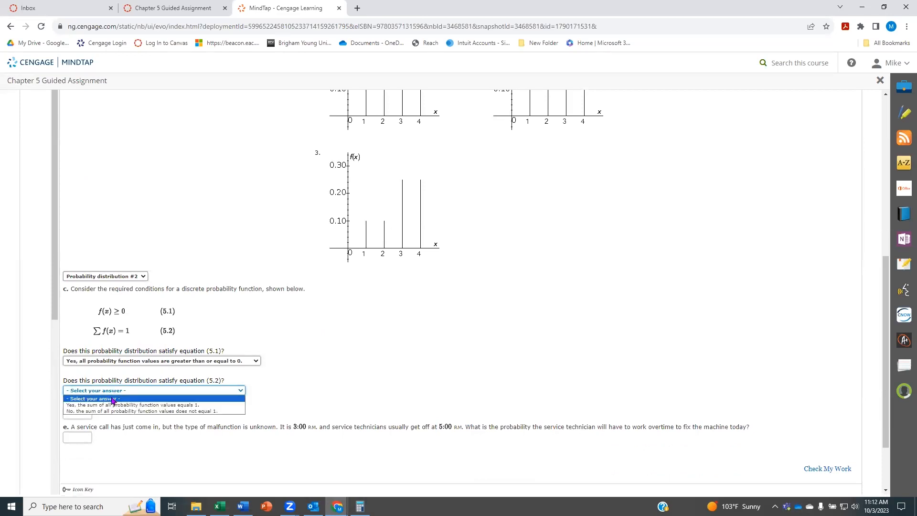
pyautogui.click(114, 405)
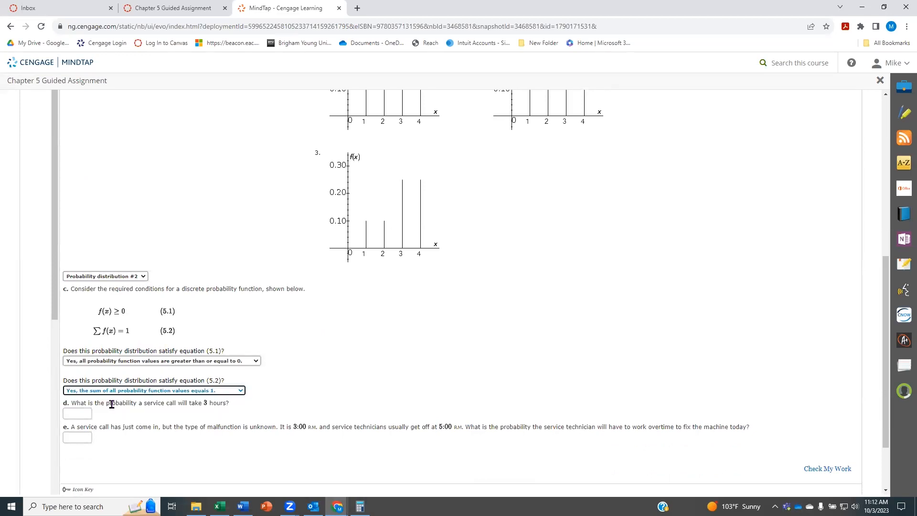
pyautogui.click(111, 404)
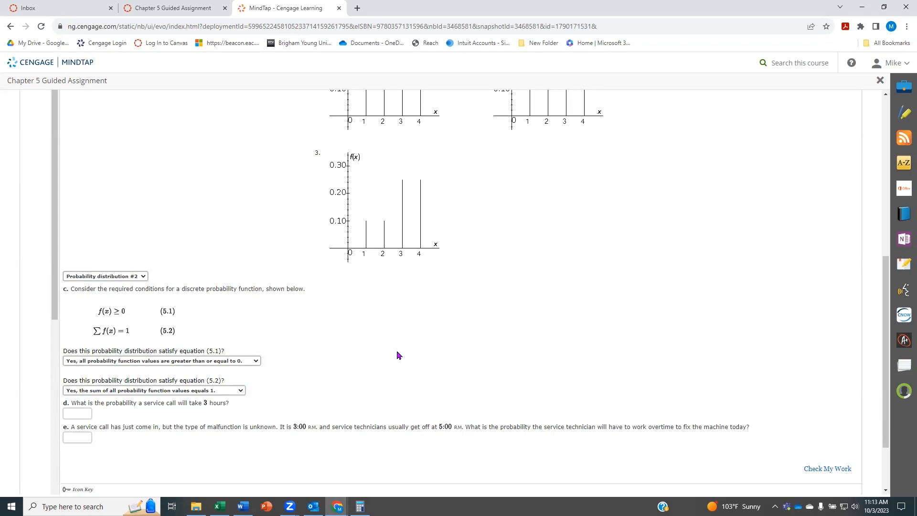
# Copy the .25 probability for x = 3 from the duration table into the answer for part d
pyautogui.click(82, 413)
pyautogui.scroll(5, 294, 424)
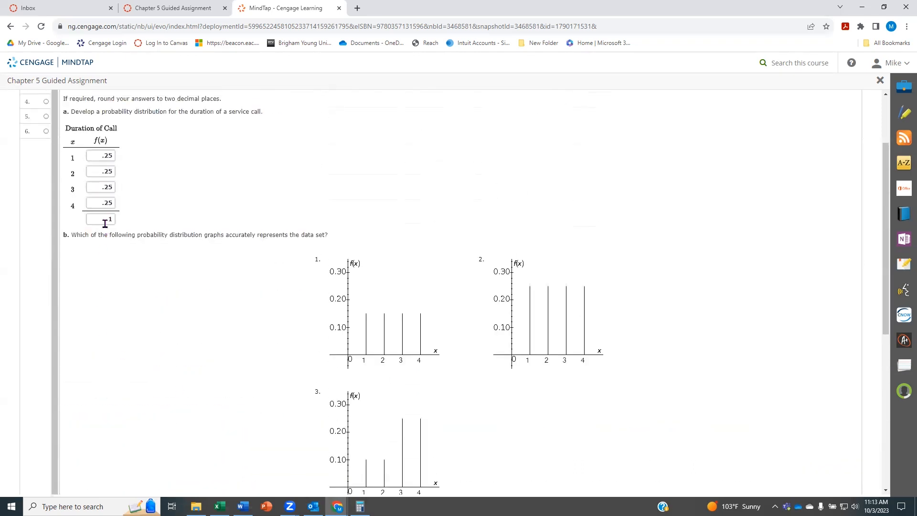
pyautogui.moveTo(90, 189); pyautogui.dragTo(123, 189)
pyautogui.hotkey('ctrl', 'c')
pyautogui.scroll(-7, 219, 291)
pyautogui.click(80, 329)
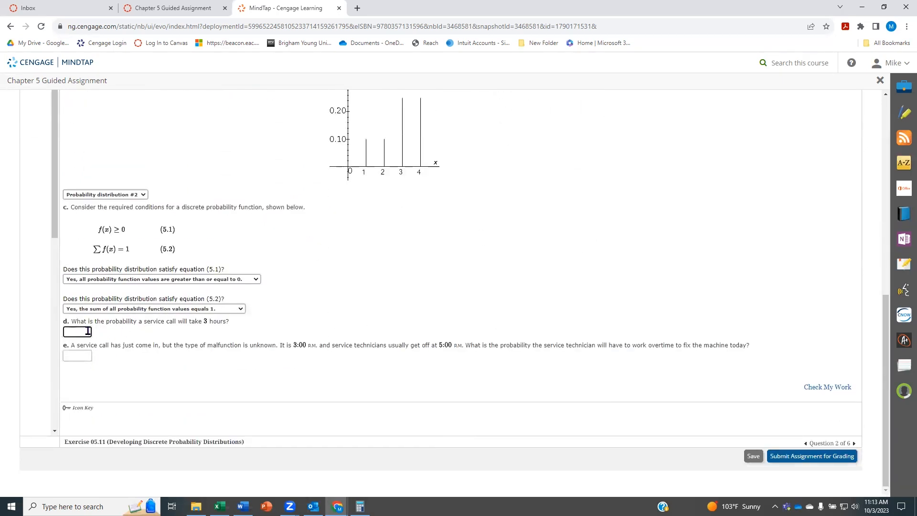
pyautogui.hotkey('ctrl', 'v')
# Answer part d with .25 and part e with .5, and check the work for question 2
pyautogui.scroll(7, 232, 311)
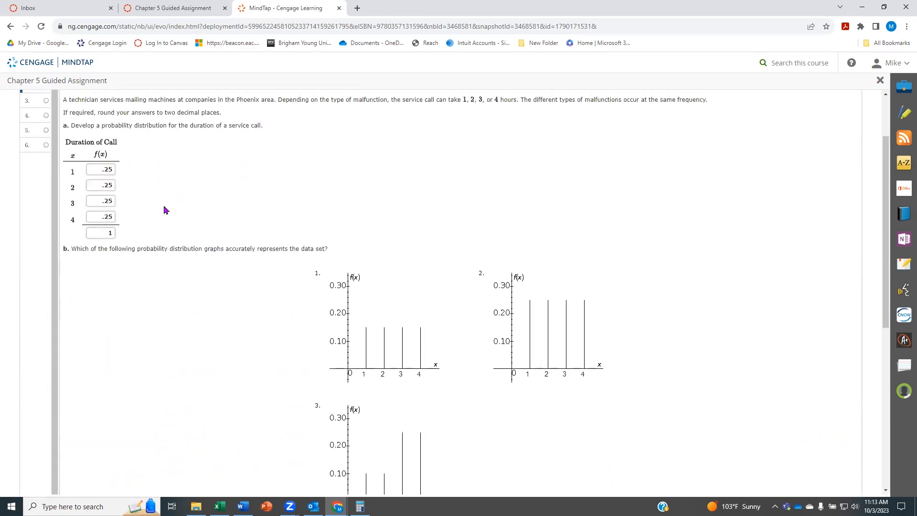
pyautogui.scroll(-7, 253, 246)
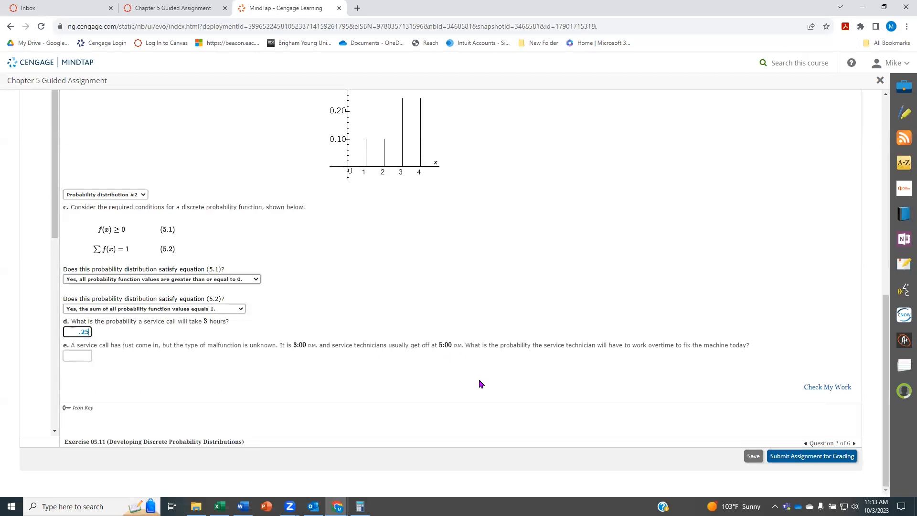
pyautogui.scroll(7, 399, 316)
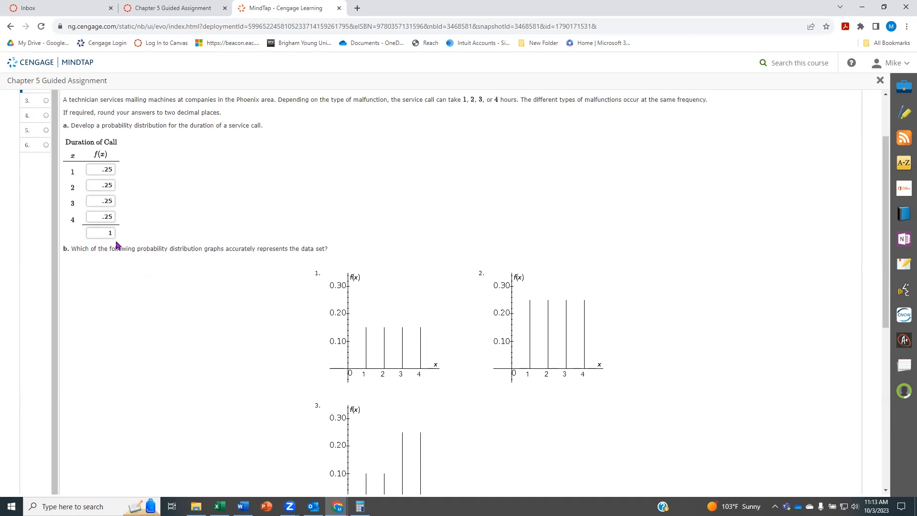
pyautogui.scroll(-7, 185, 393)
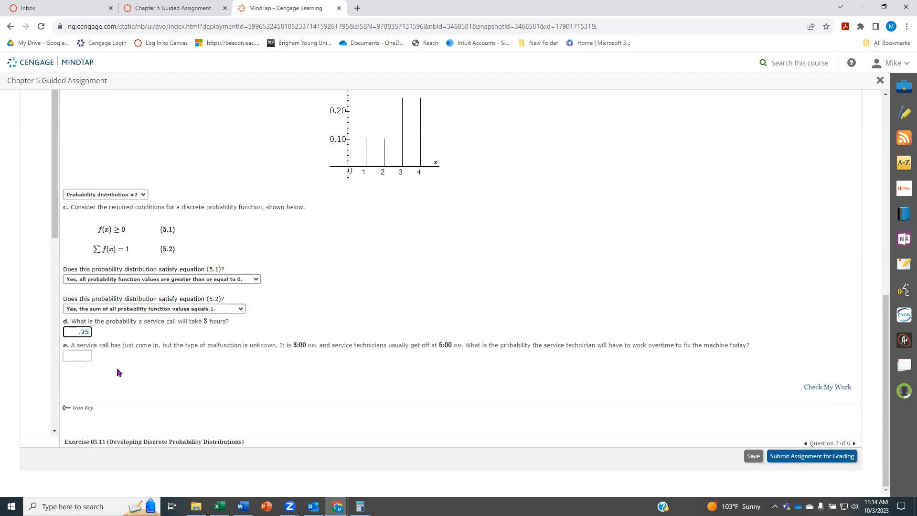
pyautogui.click(87, 355)
pyautogui.click(823, 387)
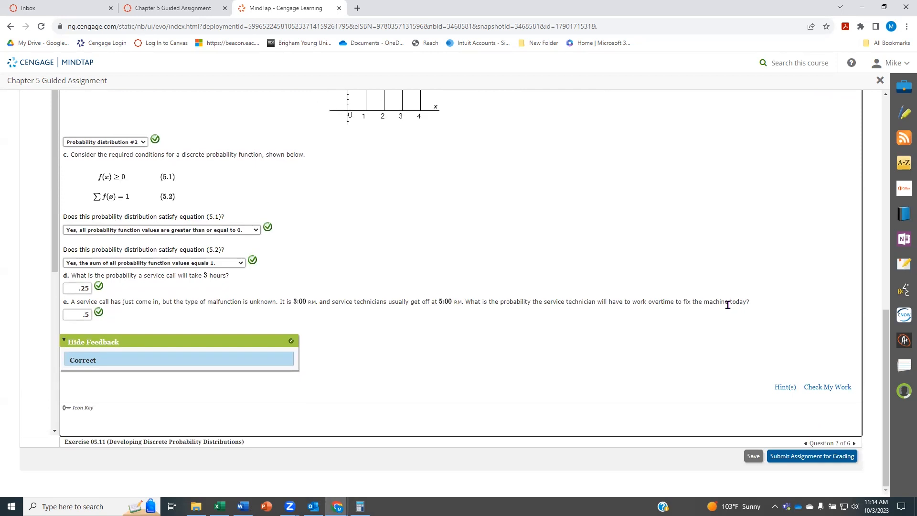
# Open question 3 of the assignment and place its browser window side by side with the Book1 workbook in Excel
pyautogui.scroll(10, 727, 305)
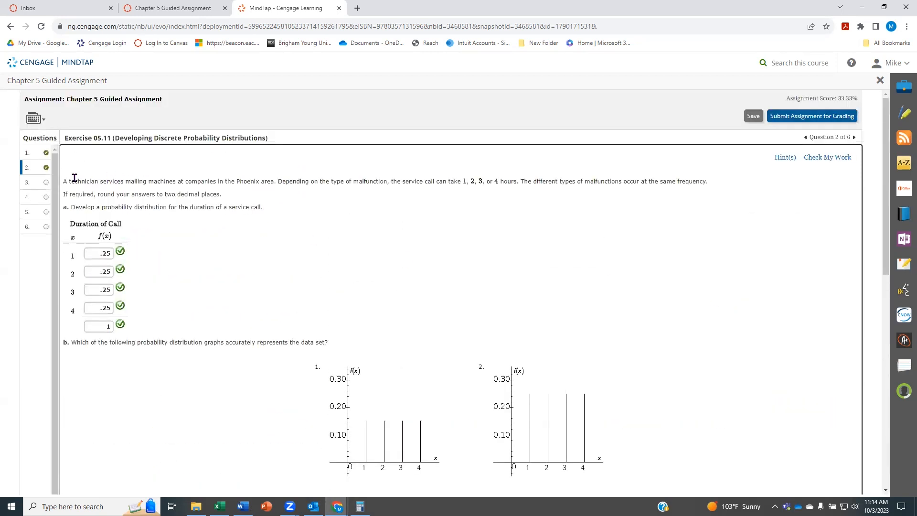
pyautogui.click(28, 183)
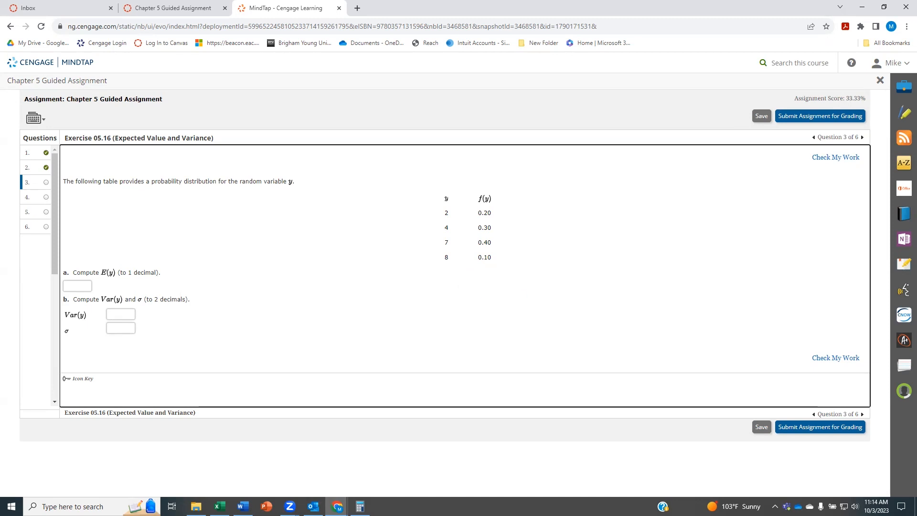
pyautogui.hotkey('alt', 'Tab')
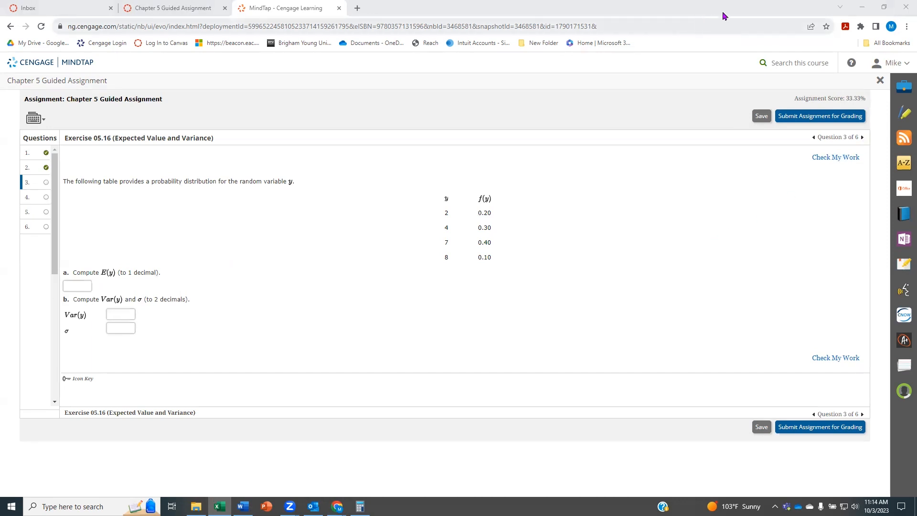
pyautogui.moveTo(723, 14); pyautogui.dragTo(1, 14)
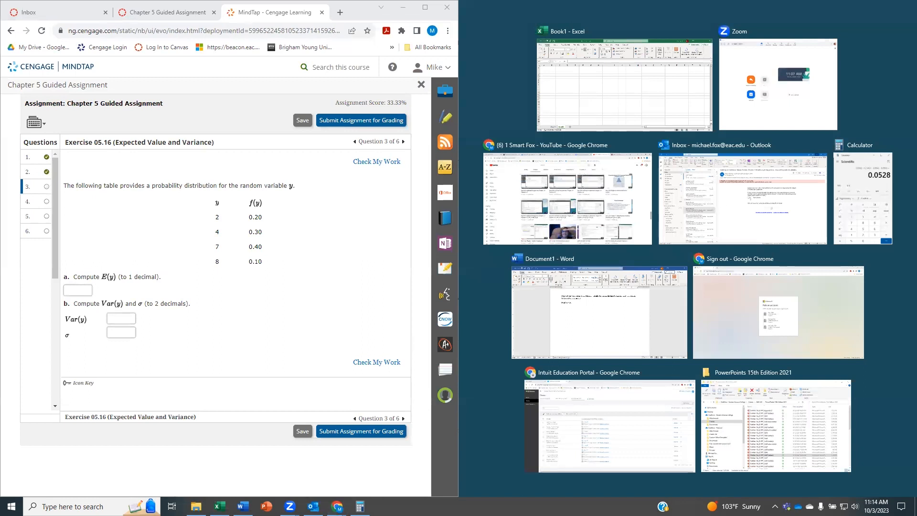
pyautogui.click(622, 100)
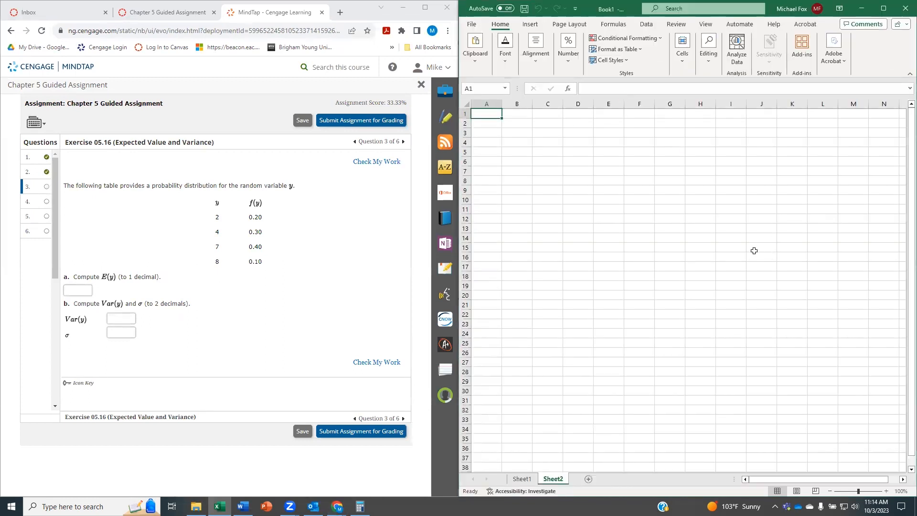
# Enter the column headings y in A1 and f(y) in B1 of Sheet2
pyautogui.click(885, 491)
pyautogui.click(886, 491)
pyautogui.click(886, 490)
pyautogui.click(885, 490)
pyautogui.click(886, 491)
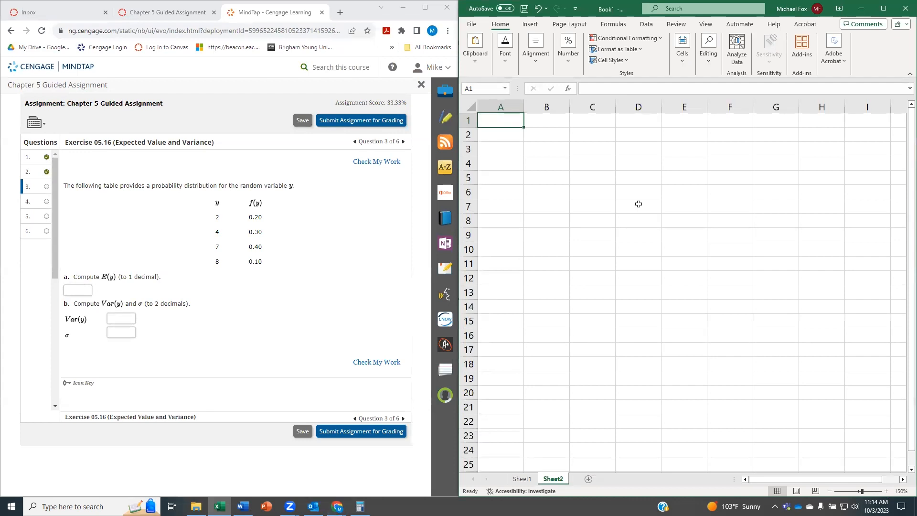
pyautogui.write('y')
pyautogui.press('Tab')
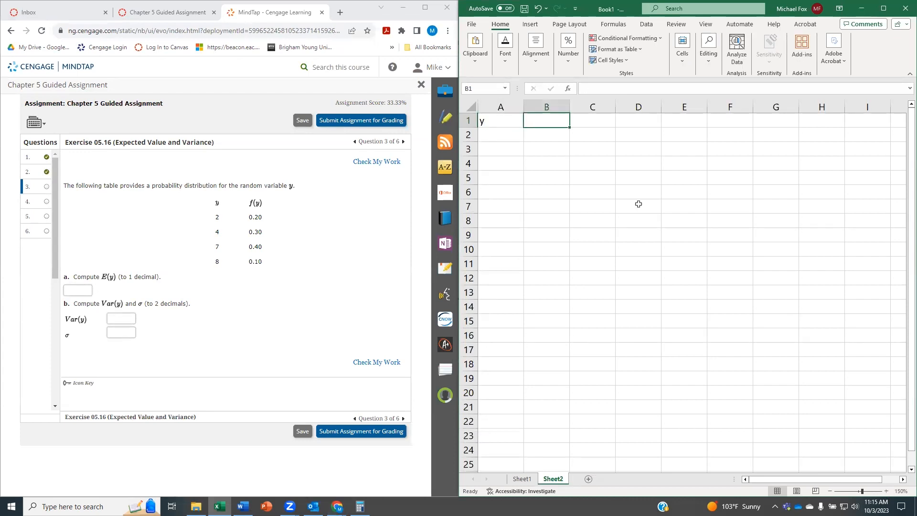
pyautogui.write('f(y)')
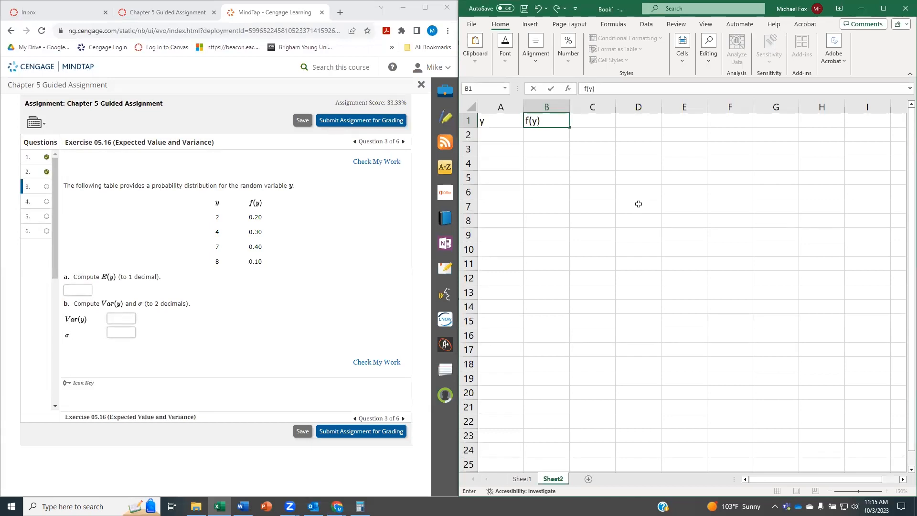
pyautogui.press('Return')
# Enter the first two rows of the probability distribution in A2:B3: 2 with 0.2 and 4 with 0.3
pyautogui.write('2')
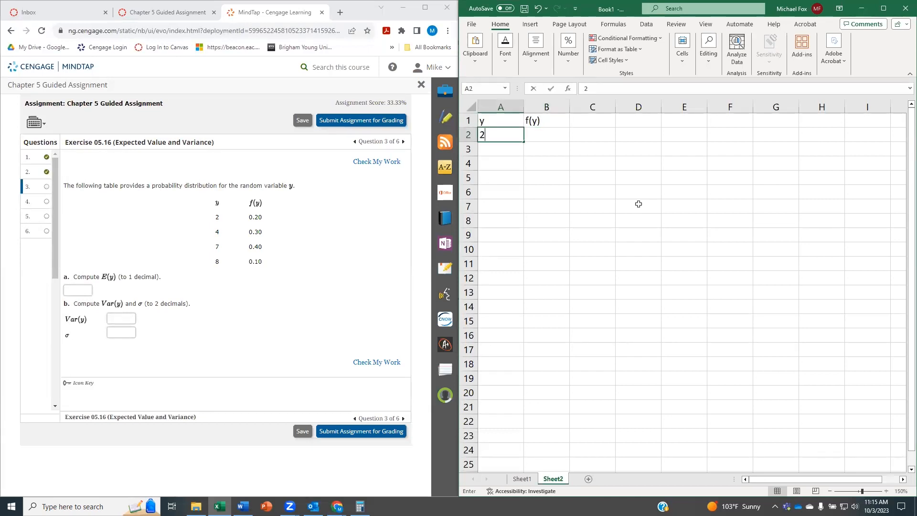
pyautogui.press('Tab')
pyautogui.write('0.2')
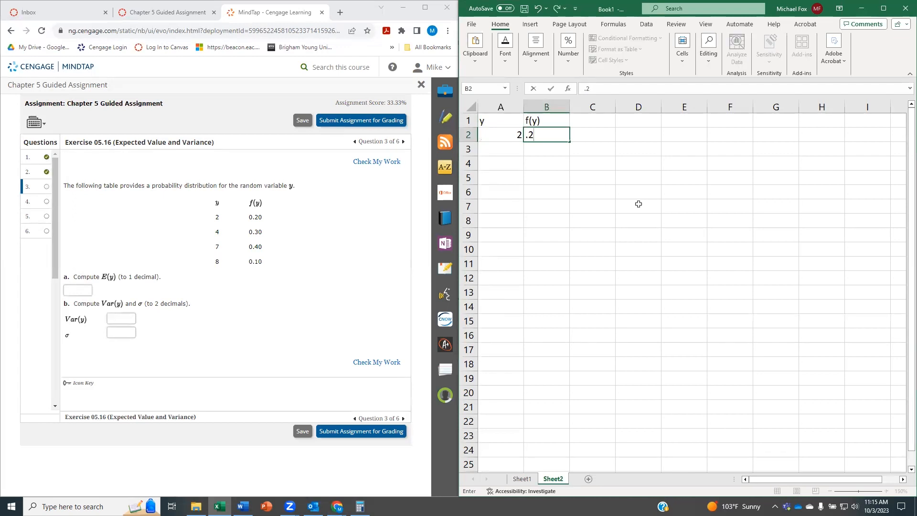
pyautogui.press('Return')
pyautogui.write('4')
pyautogui.press('Tab')
pyautogui.write('0.3')
pyautogui.press('Return')
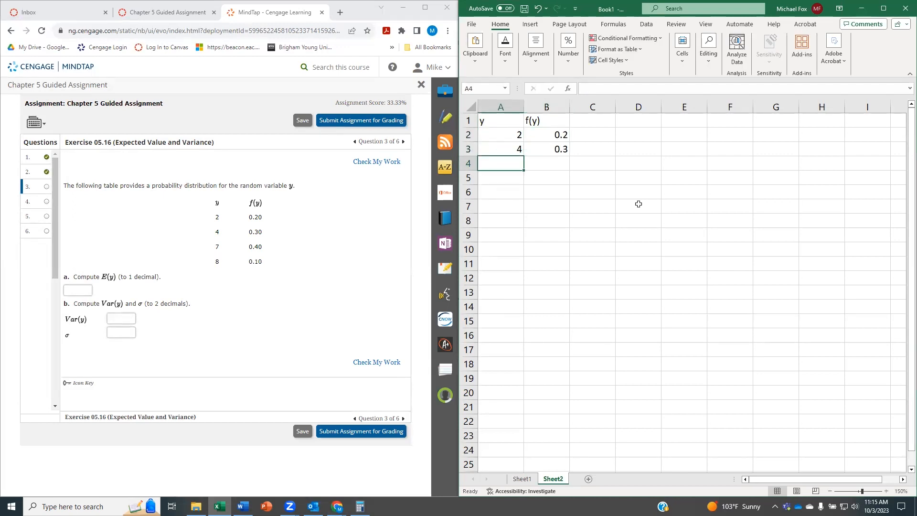
# Enter the remaining rows of the probability distribution in A4:B5: 7 with 0.4 and 8 with 0.1
pyautogui.write('7')
pyautogui.press('Tab')
pyautogui.write('0.4')
pyautogui.press('Return')
pyautogui.write('8')
pyautogui.press('Tab')
pyautogui.write('0.1')
pyautogui.press('Return')
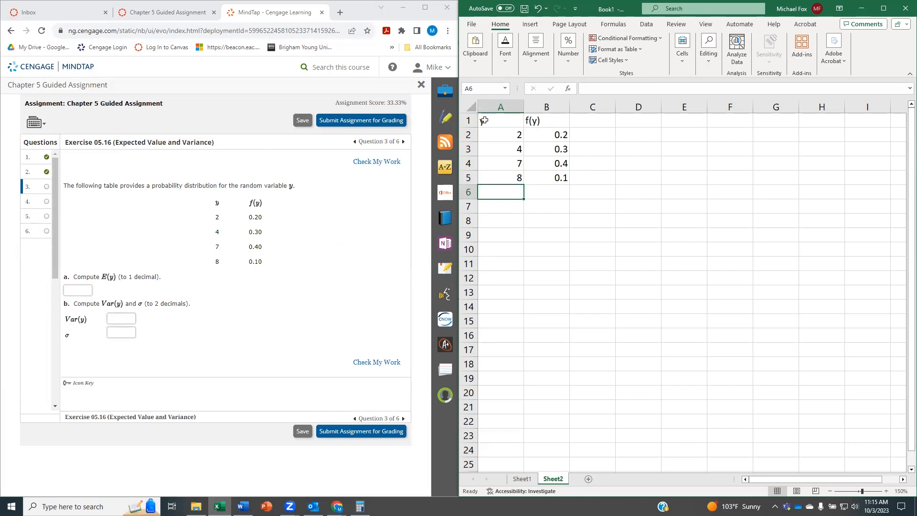
# Center the y and f(y) headings horizontally in A1:B1
pyautogui.moveTo(484, 120); pyautogui.dragTo(537, 119)
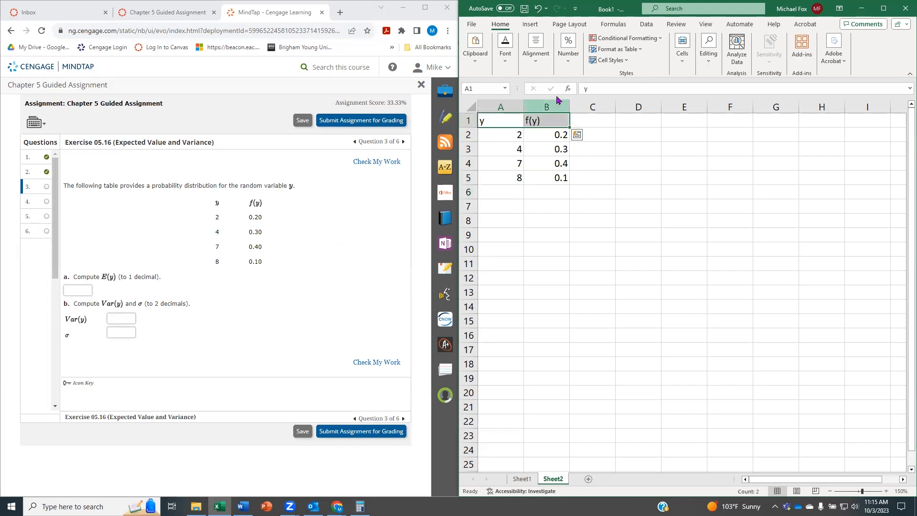
pyautogui.click(537, 48)
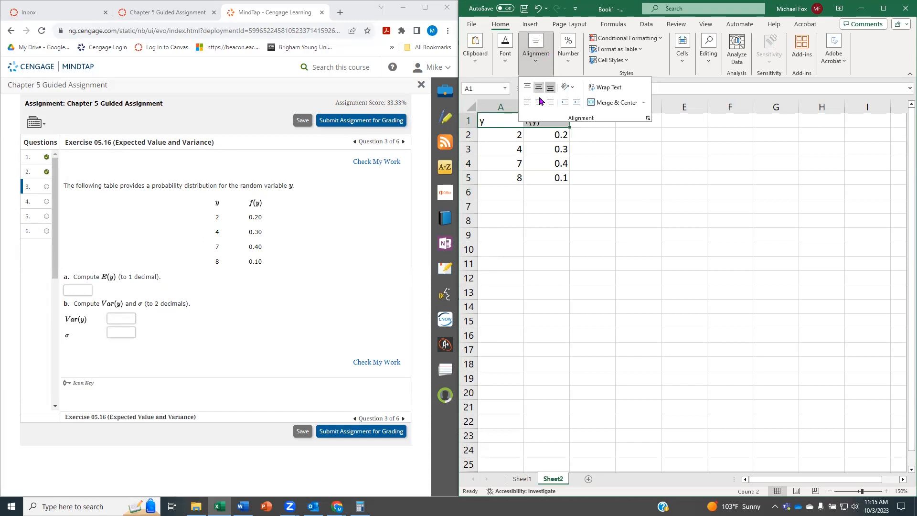
pyautogui.click(541, 102)
pyautogui.click(654, 329)
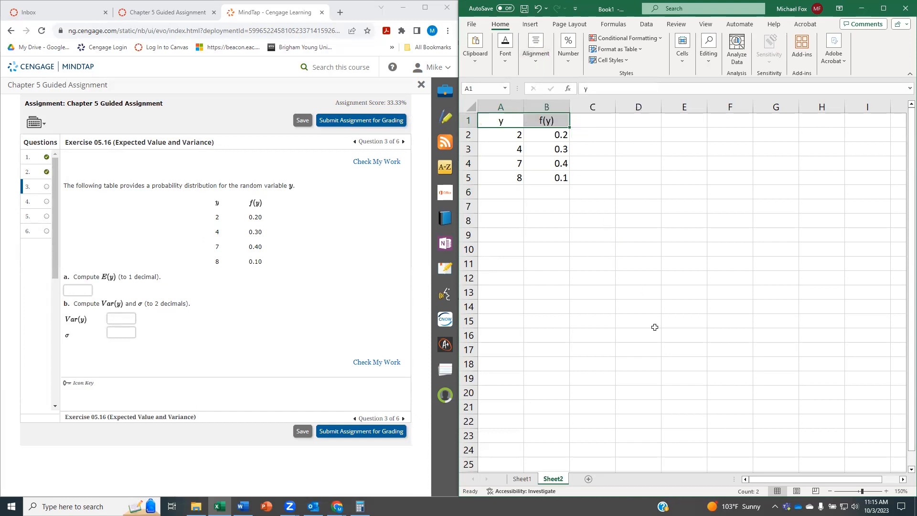
pyautogui.click(618, 319)
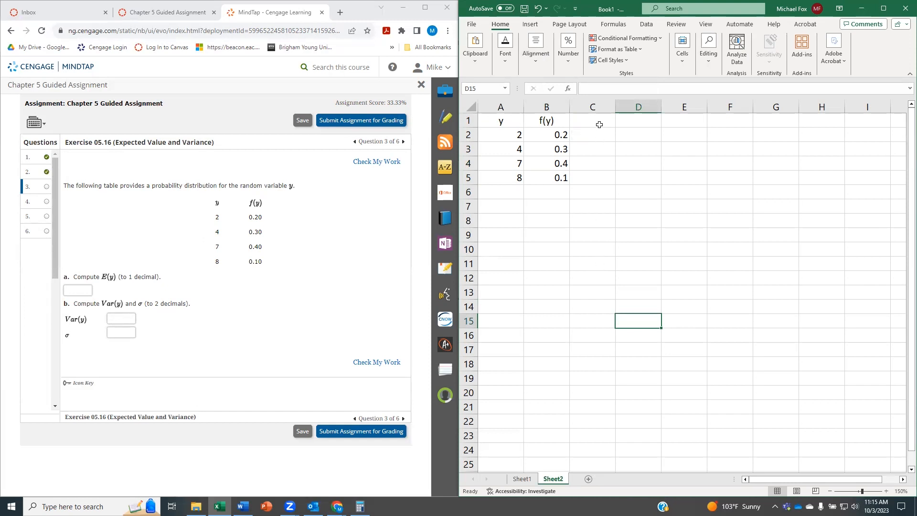
# Add an E(y) column in column C that multiplies y by f(y), with =A2*B2 in C2 filled through C5
pyautogui.click(596, 120)
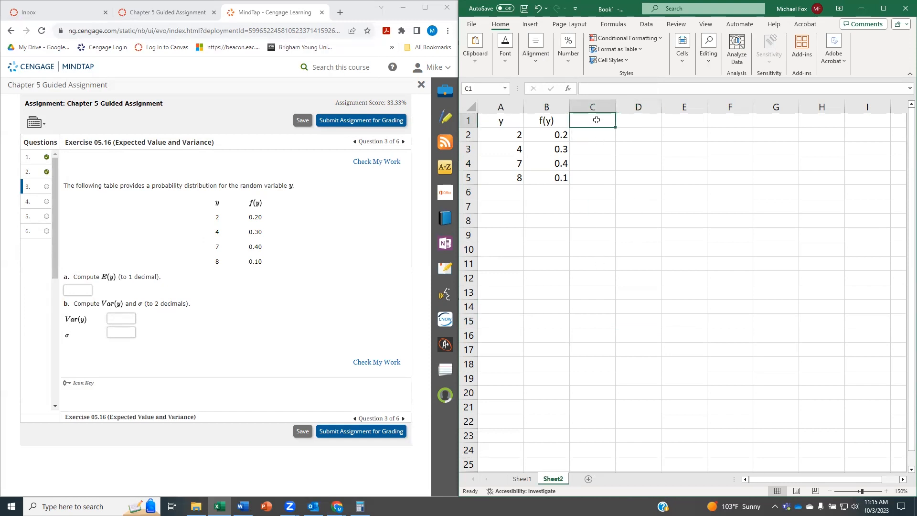
pyautogui.write('E(y')
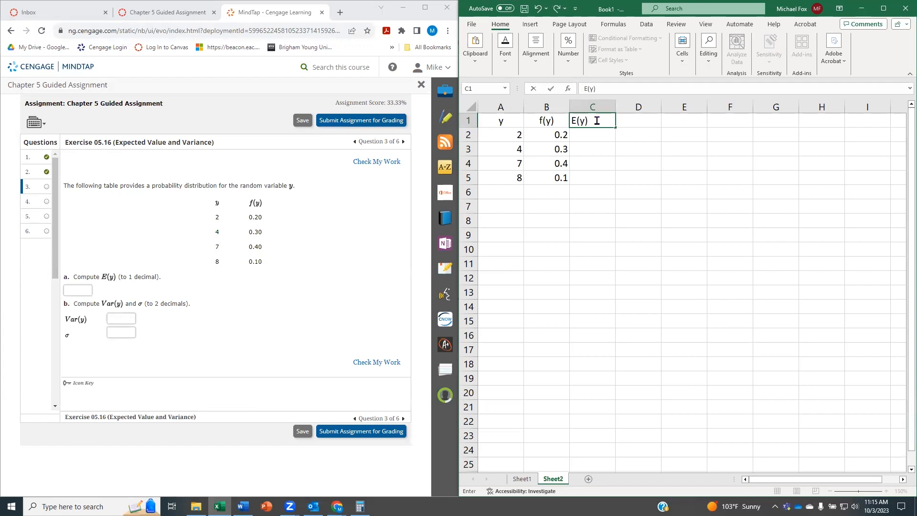
pyautogui.press('Return')
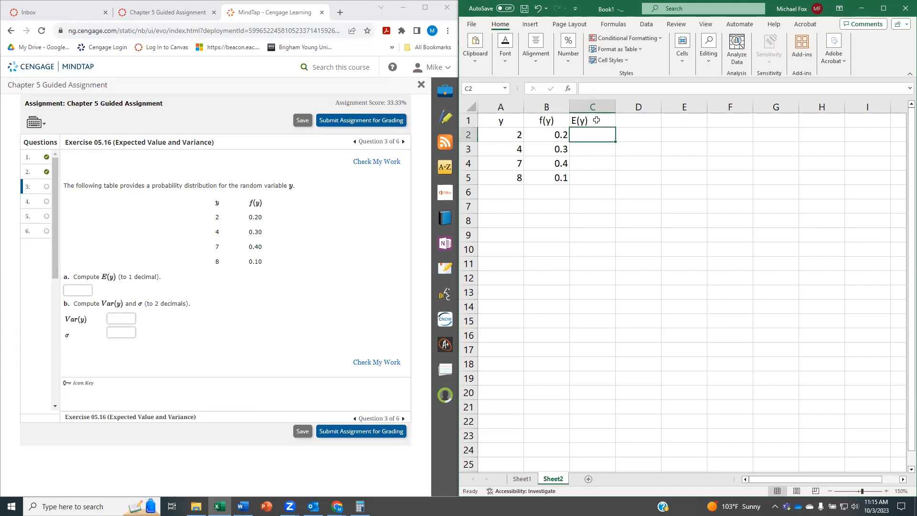
pyautogui.write('=')
pyautogui.click(501, 134)
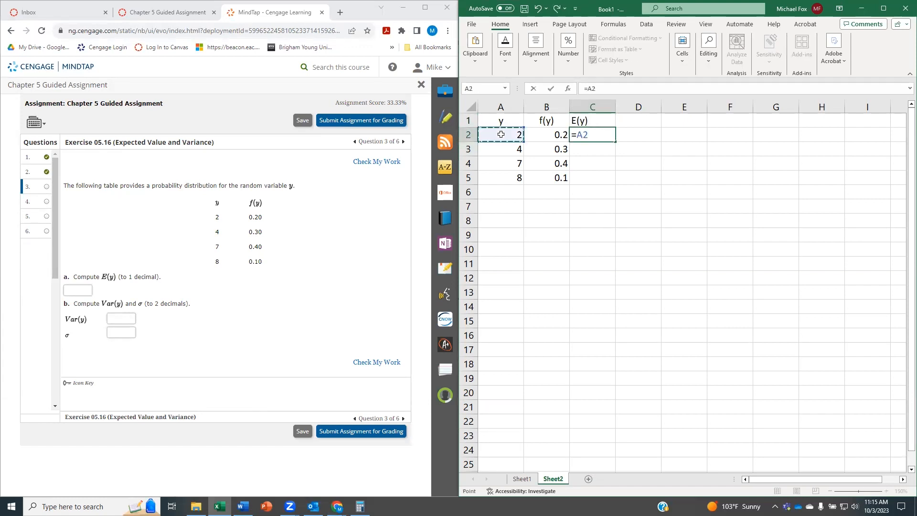
pyautogui.write('*')
pyautogui.click(552, 138)
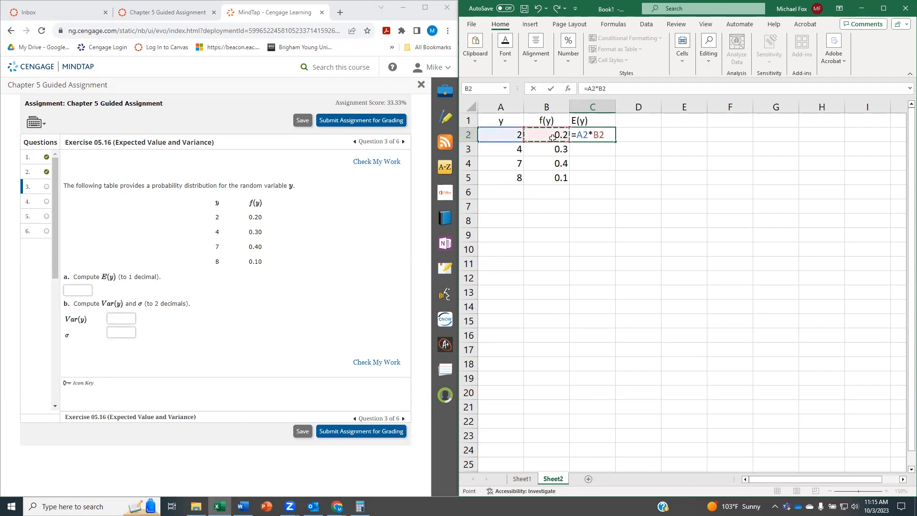
pyautogui.press('Return')
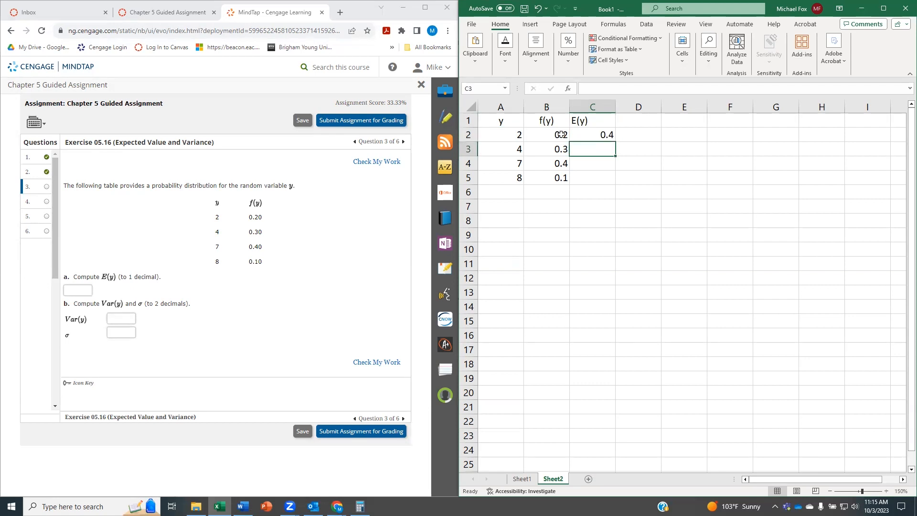
pyautogui.click(602, 137)
pyautogui.moveTo(617, 142); pyautogui.dragTo(620, 195)
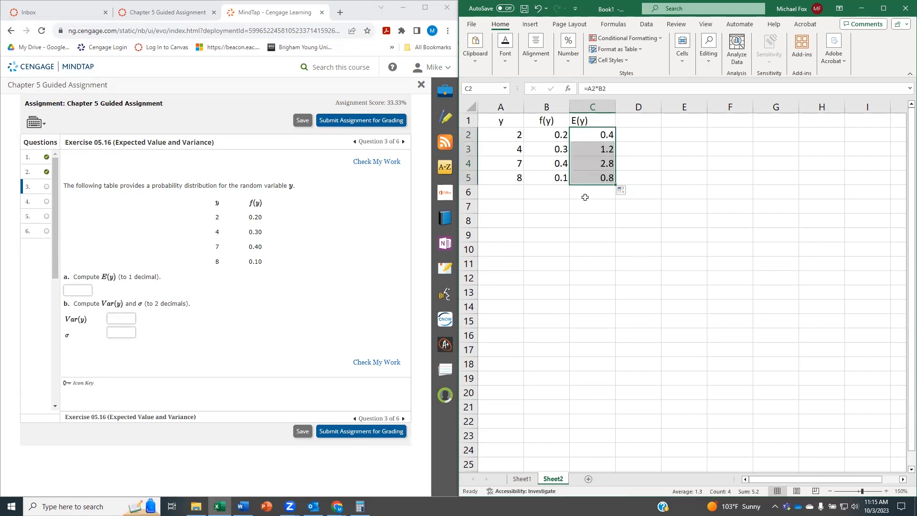
# Total the E(y) column in C6 with =sum(C2:C5)
pyautogui.click(585, 194)
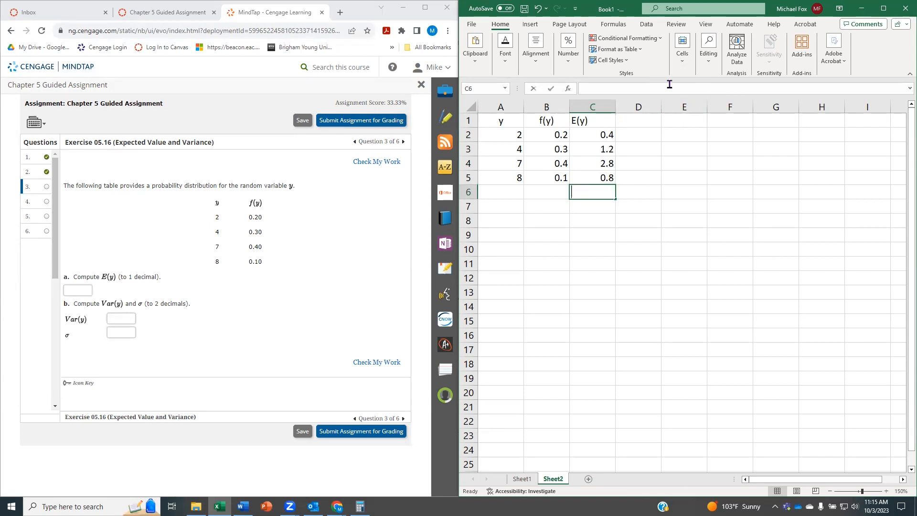
pyautogui.write('=sum(')
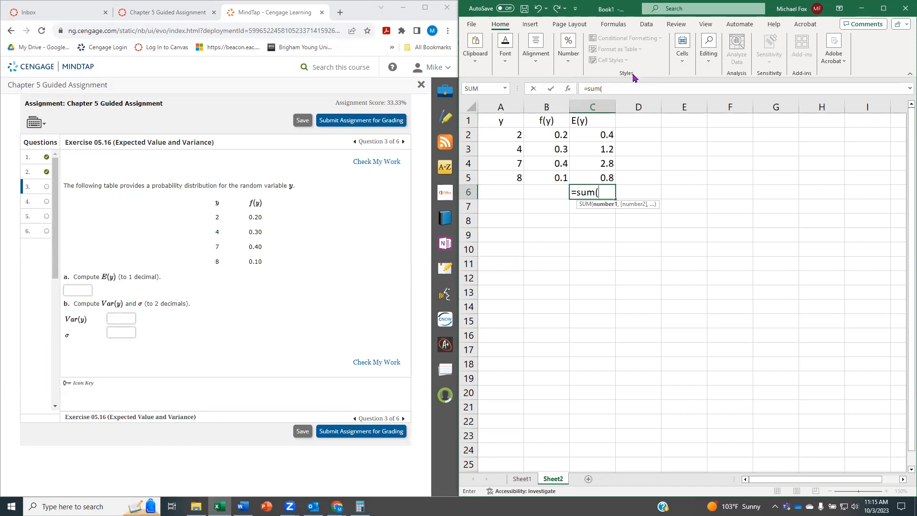
pyautogui.moveTo(601, 136); pyautogui.dragTo(604, 174)
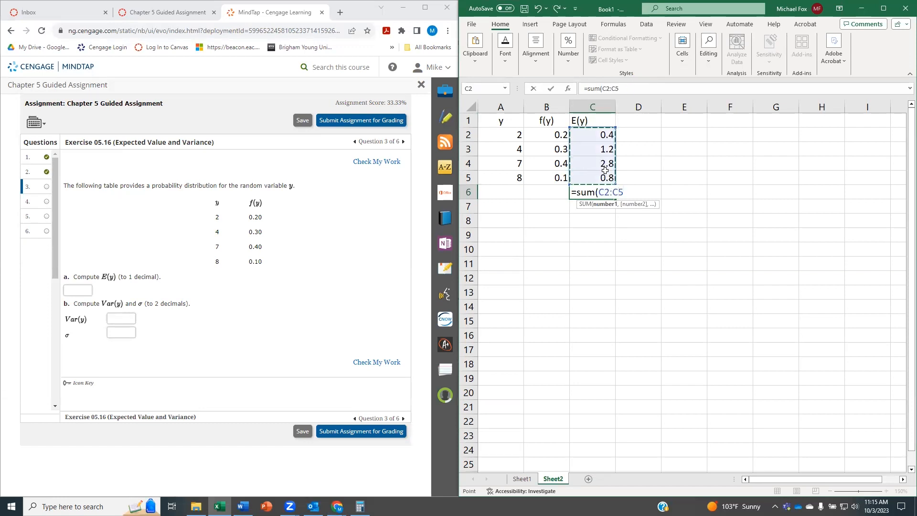
pyautogui.write(')')
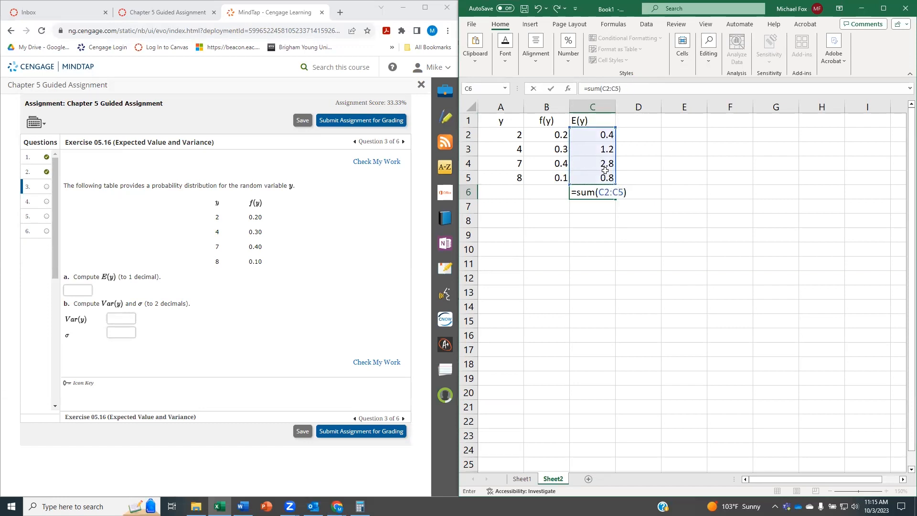
pyautogui.press('Return')
# Enter the C6 total, 5.2, as the E(y) answer for part a, and return to the workbook
pyautogui.click(591, 191)
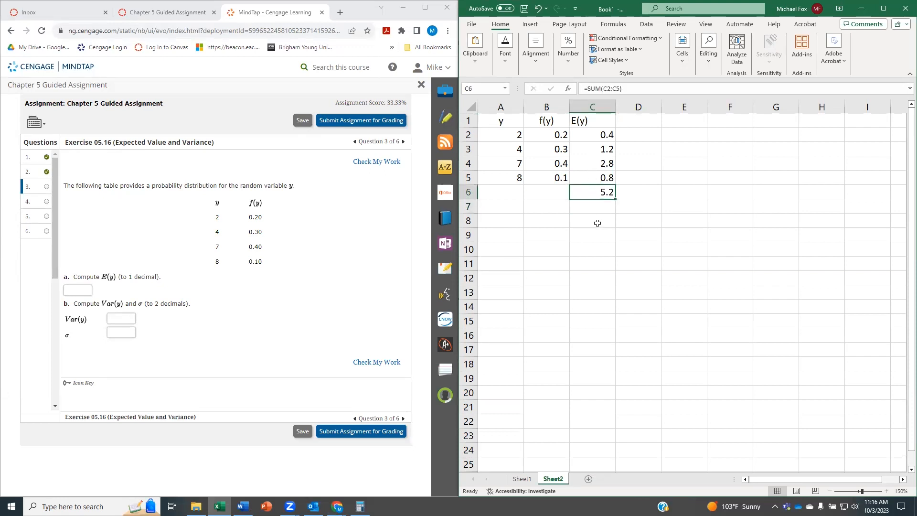
pyautogui.click(84, 289)
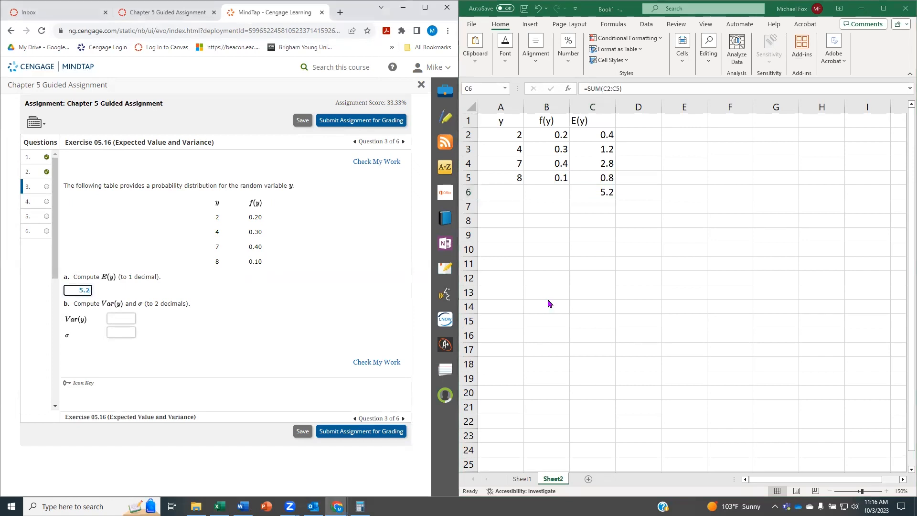
pyautogui.click(621, 292)
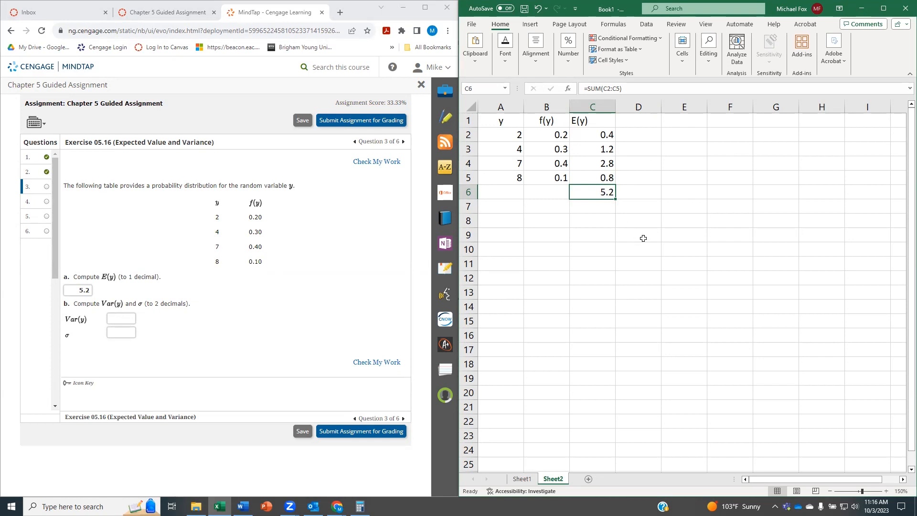
pyautogui.click(503, 136)
pyautogui.click(542, 136)
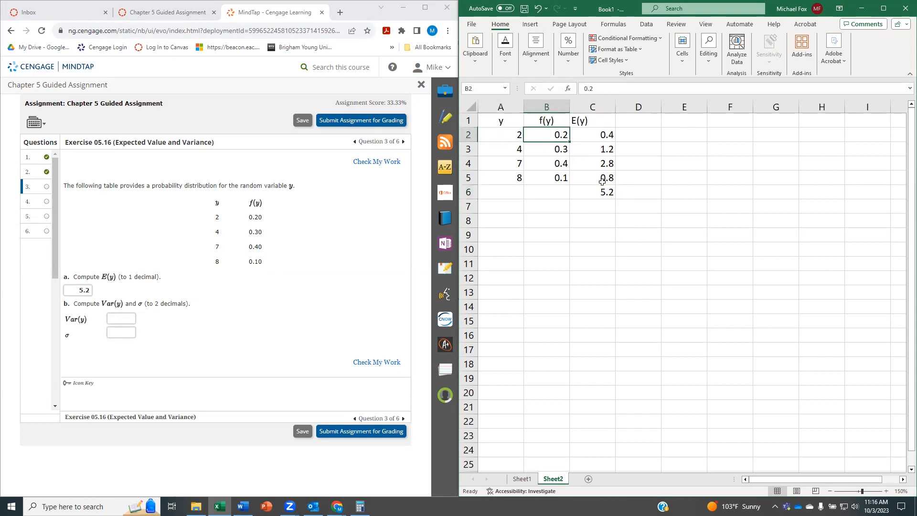
pyautogui.click(580, 138)
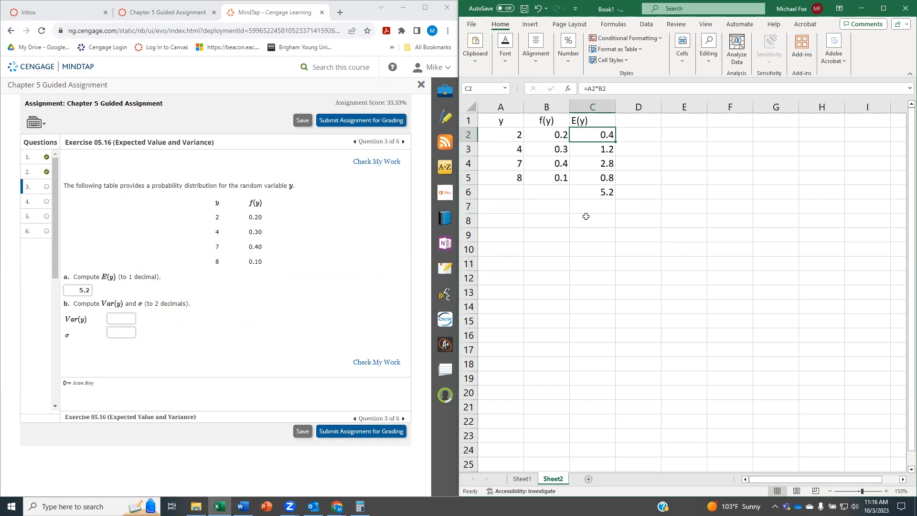
# Label A7 Mean and compute the expected value in B7 with =sumproduct(A2:A5,B2:B5)
pyautogui.click(495, 206)
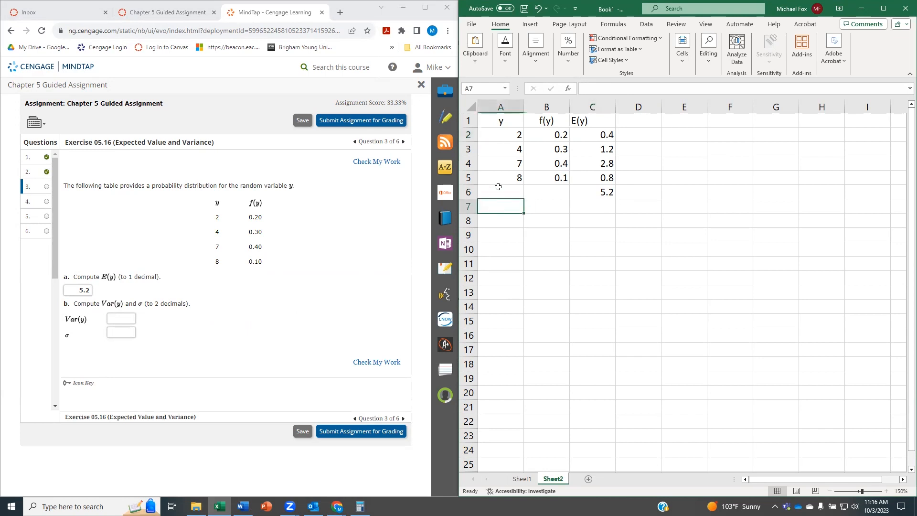
pyautogui.write('Mean')
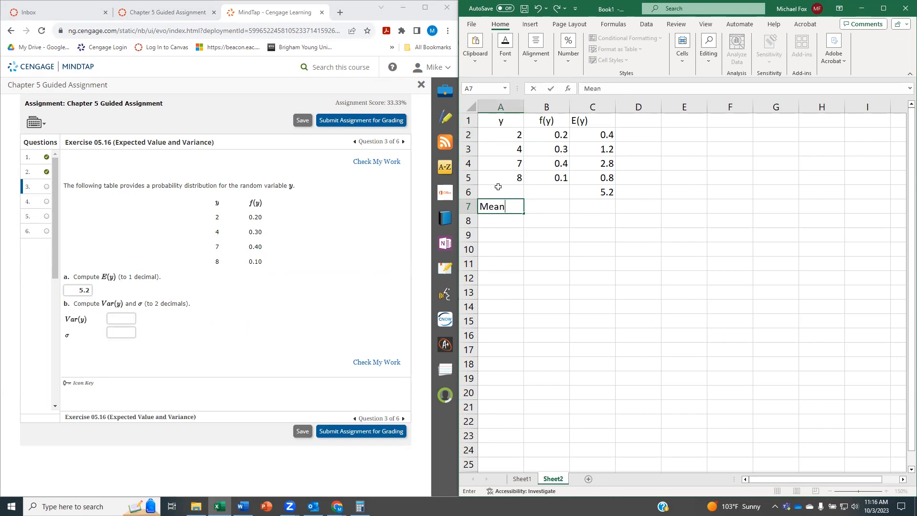
pyautogui.press('Tab')
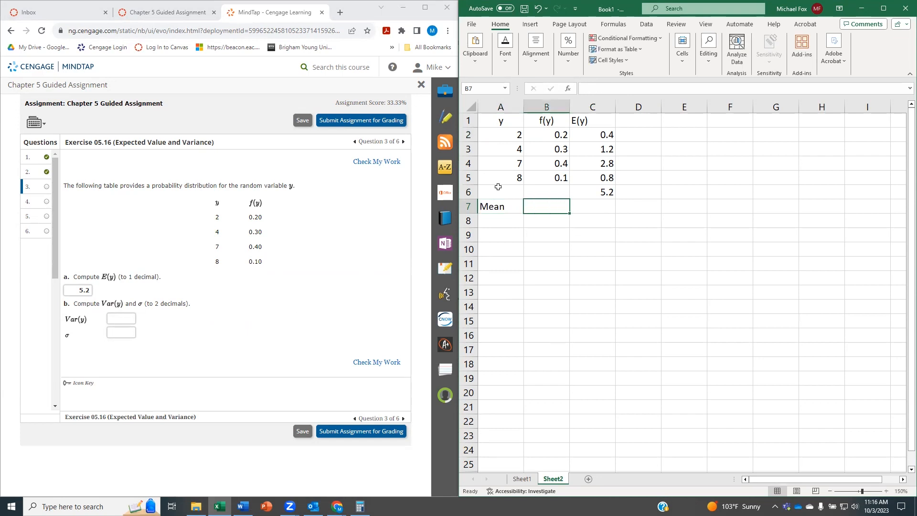
pyautogui.write('=')
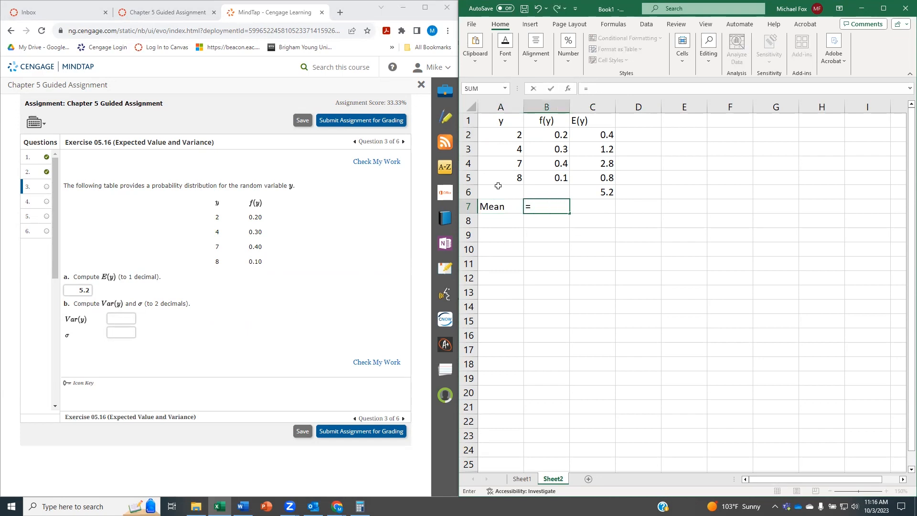
pyautogui.write('sumproduct')
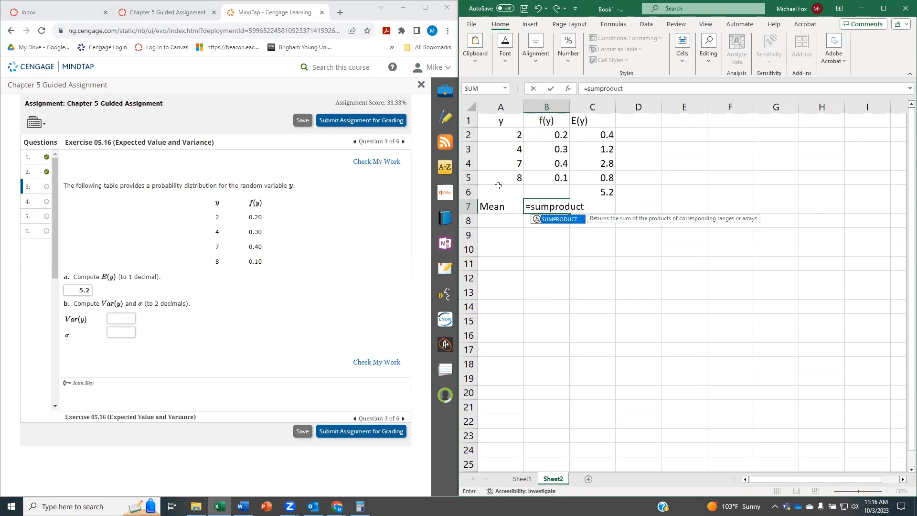
pyautogui.write('(')
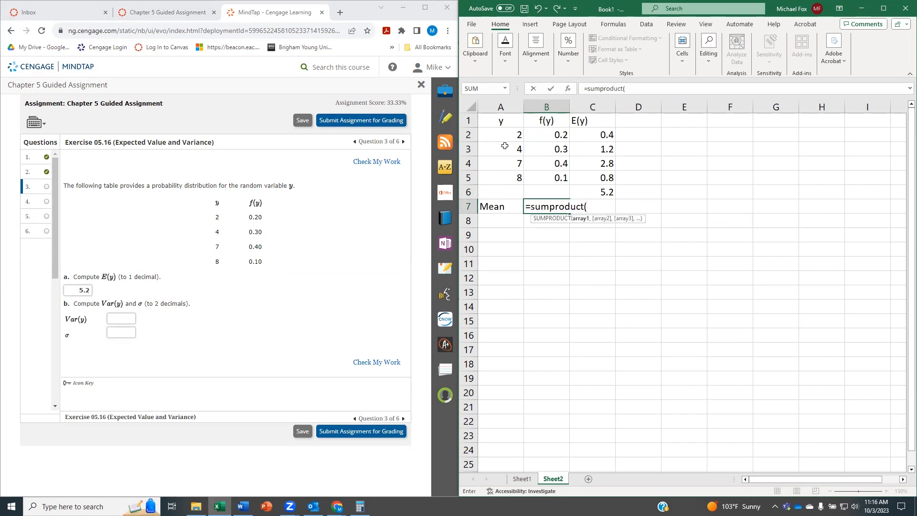
pyautogui.moveTo(501, 133); pyautogui.dragTo(499, 179)
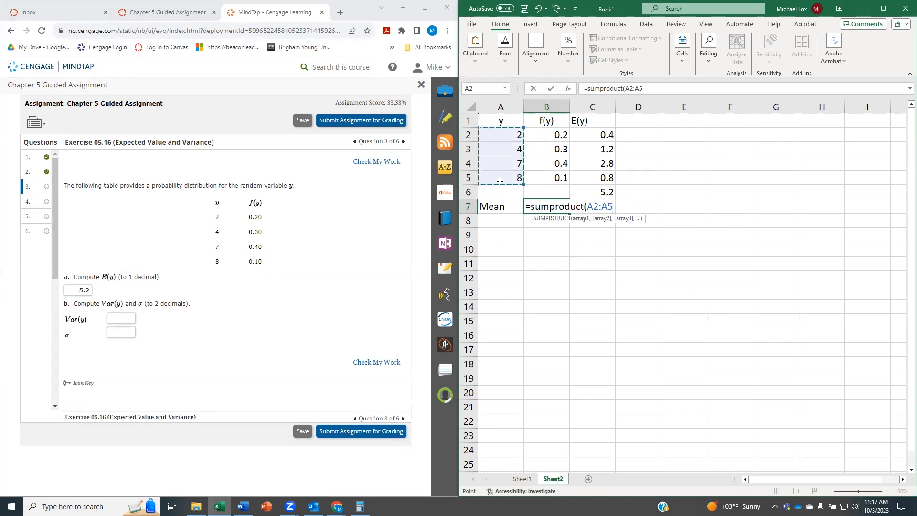
pyautogui.write(',')
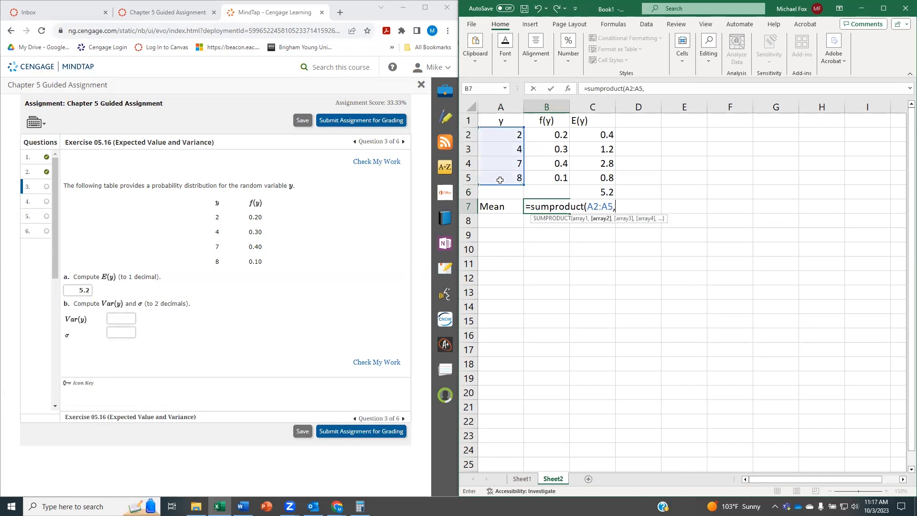
pyautogui.moveTo(550, 135); pyautogui.dragTo(551, 177)
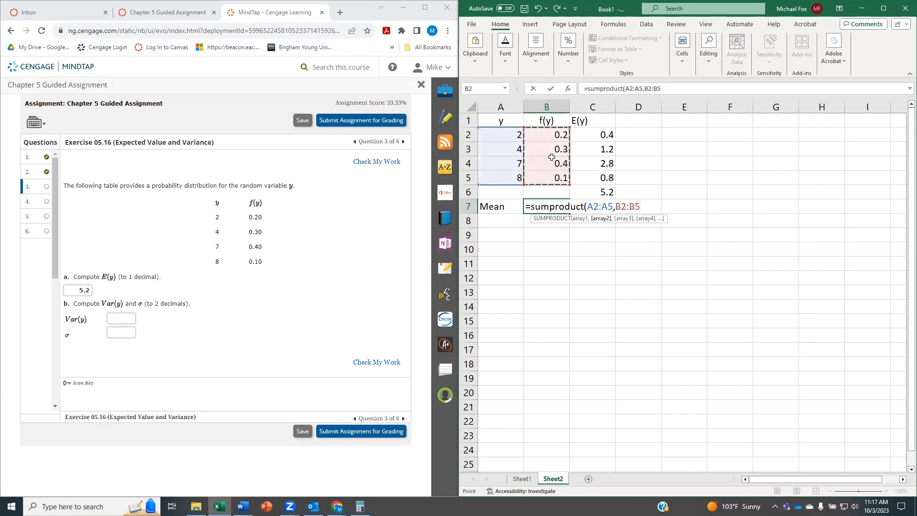
pyautogui.write(')')
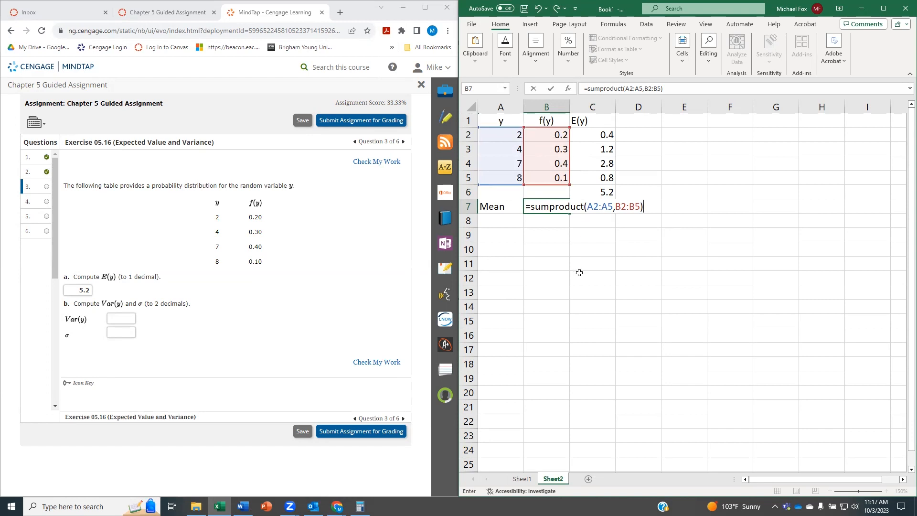
pyautogui.press('Return')
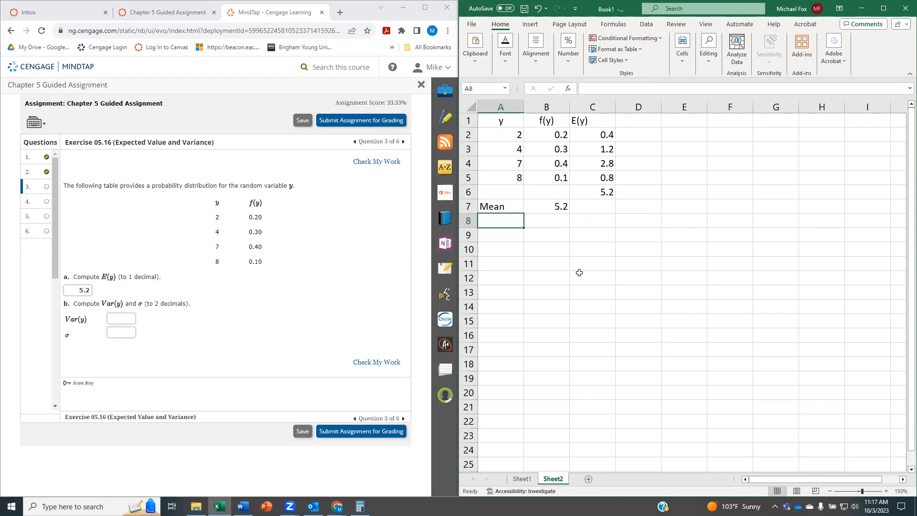
pyautogui.click(600, 194)
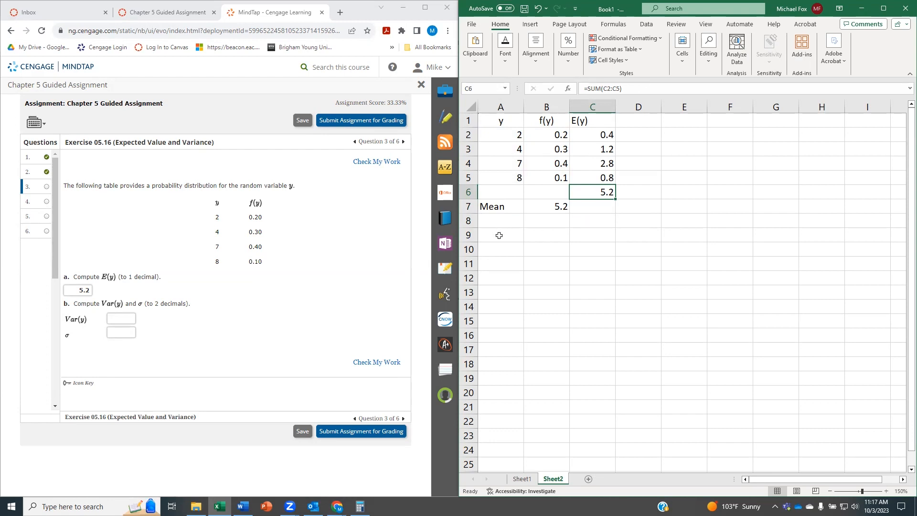
# Enter the heading y-mean in D1 for the deviations column
pyautogui.click(644, 123)
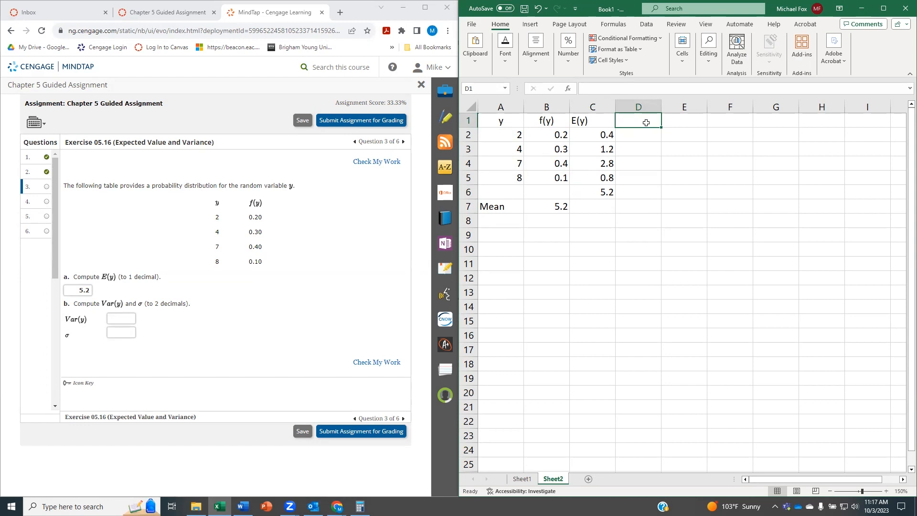
pyautogui.write('y')
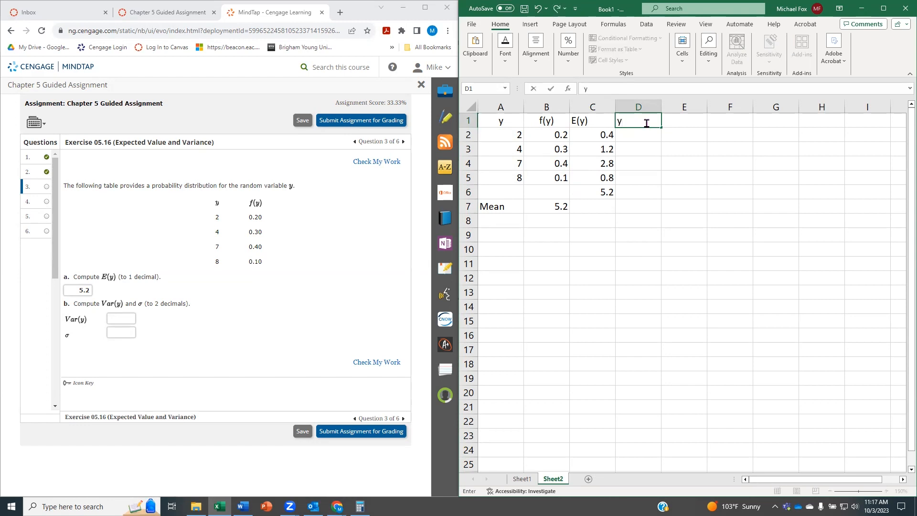
pyautogui.write('-c')
pyautogui.press('BackSpace')
pyautogui.press('BackSpace')
pyautogui.write('-mean')
pyautogui.press('Return')
# Subtract the mean from each y value in column D, with =A2-$B$7 in D2 filled through D5
pyautogui.write('=')
pyautogui.click(506, 135)
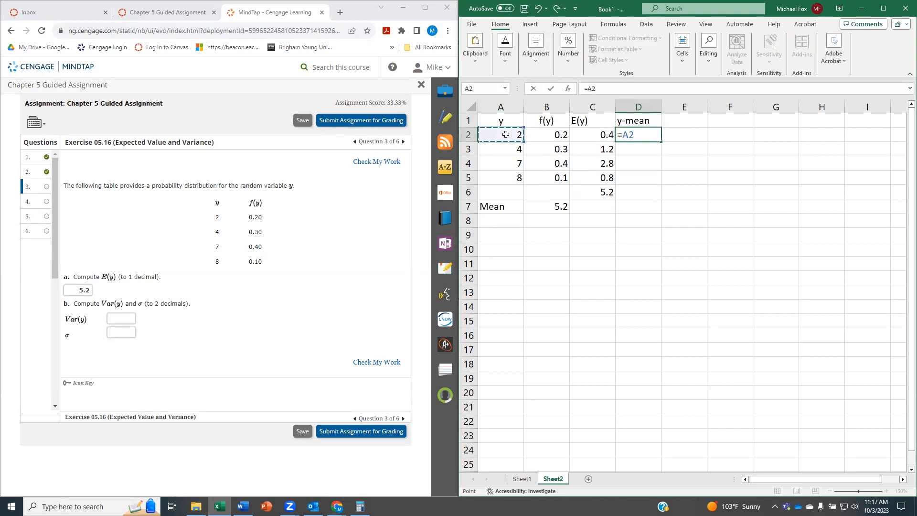
pyautogui.write('-')
pyautogui.click(546, 206)
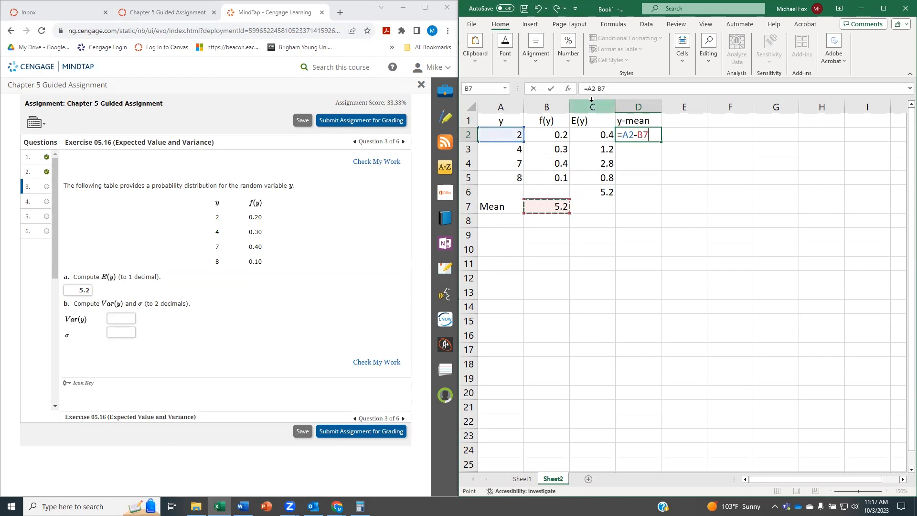
pyautogui.click(599, 90)
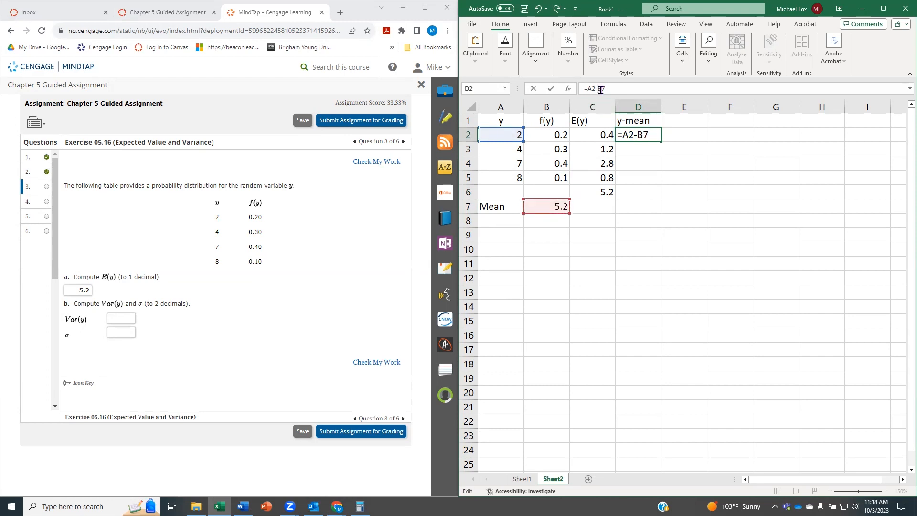
pyautogui.write('$B$')
pyautogui.press('Return')
pyautogui.moveTo(661, 142); pyautogui.dragTo(663, 185)
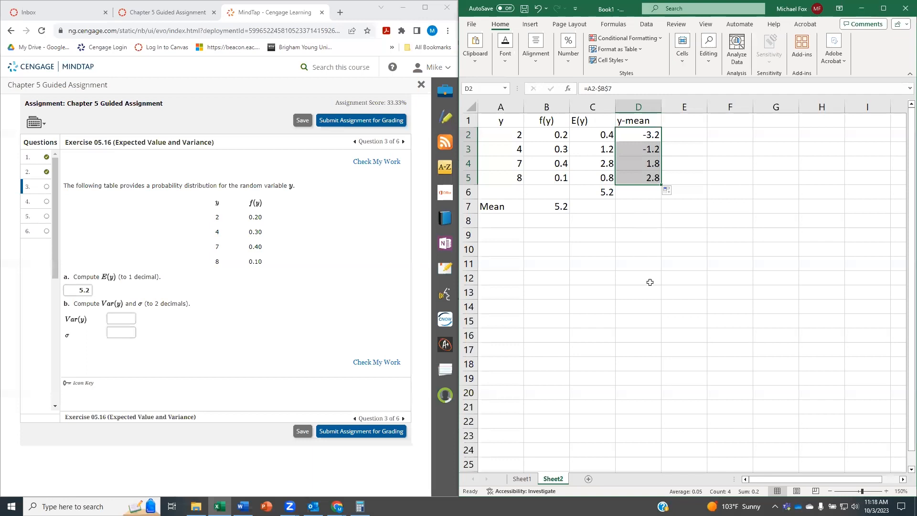
# Enter the heading (y-mean)^2 in E1 and widen column E to fit it
pyautogui.click(691, 125)
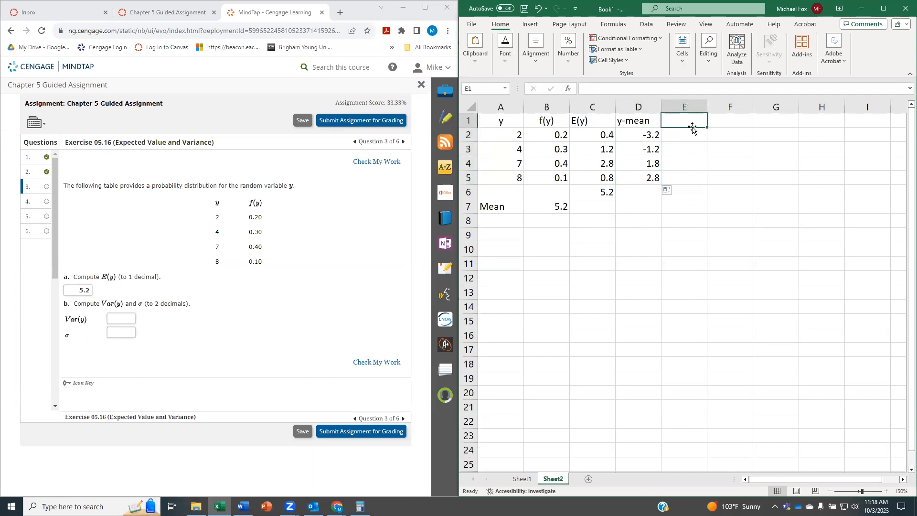
pyautogui.write('(y')
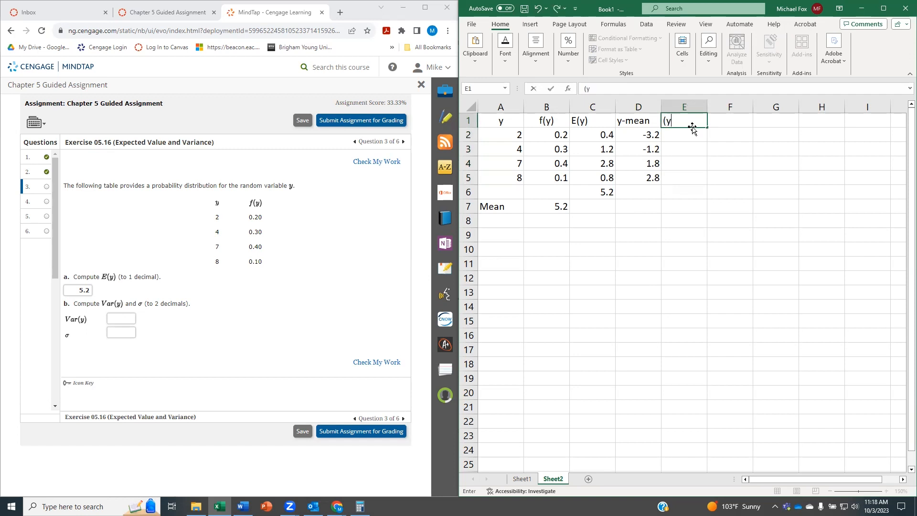
pyautogui.write('-mean)^2')
pyautogui.press('Return')
pyautogui.doubleClick(705, 107)
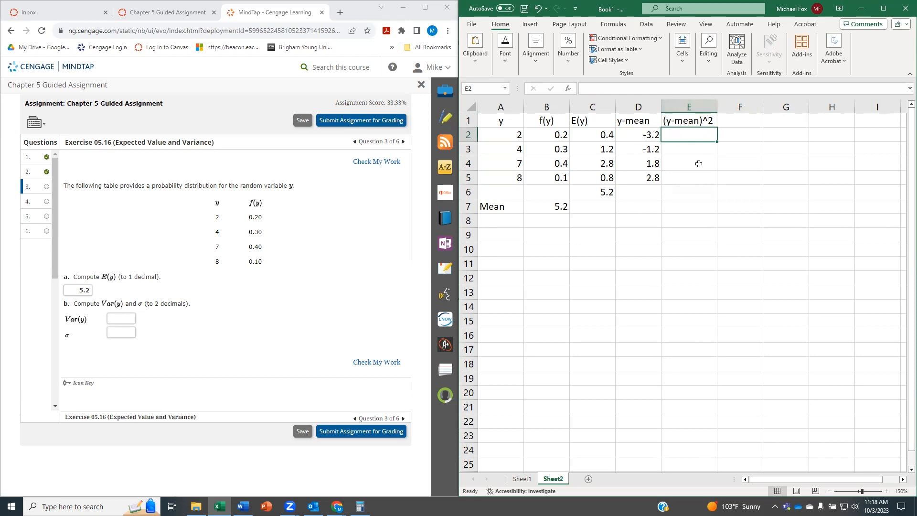
# Square the deviations in column E, with =D2^2 in E2 filled through E5
pyautogui.write('=')
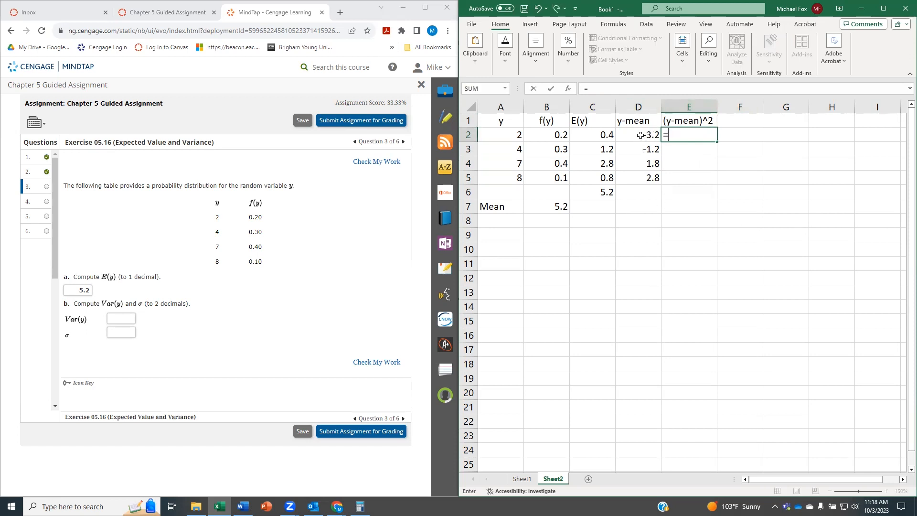
pyautogui.click(641, 135)
pyautogui.write('^2')
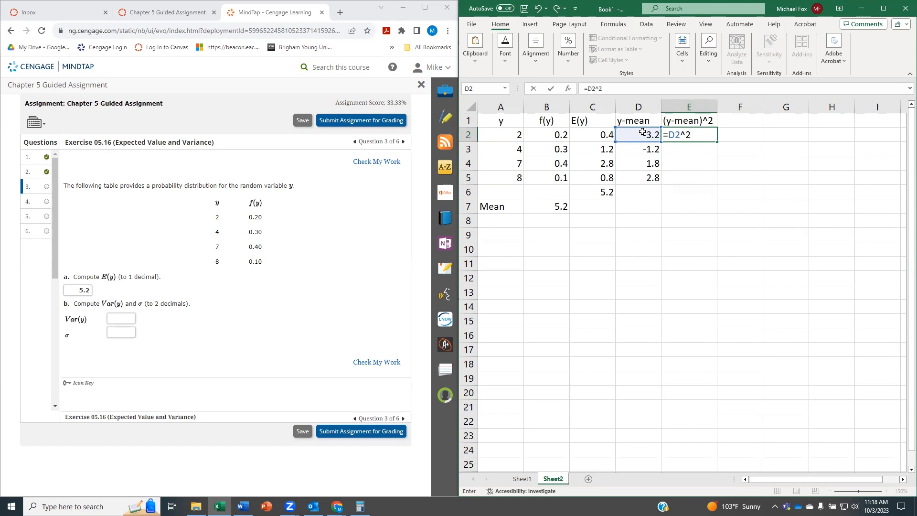
pyautogui.press('Return')
pyautogui.click(690, 135)
pyautogui.moveTo(716, 142); pyautogui.dragTo(719, 191)
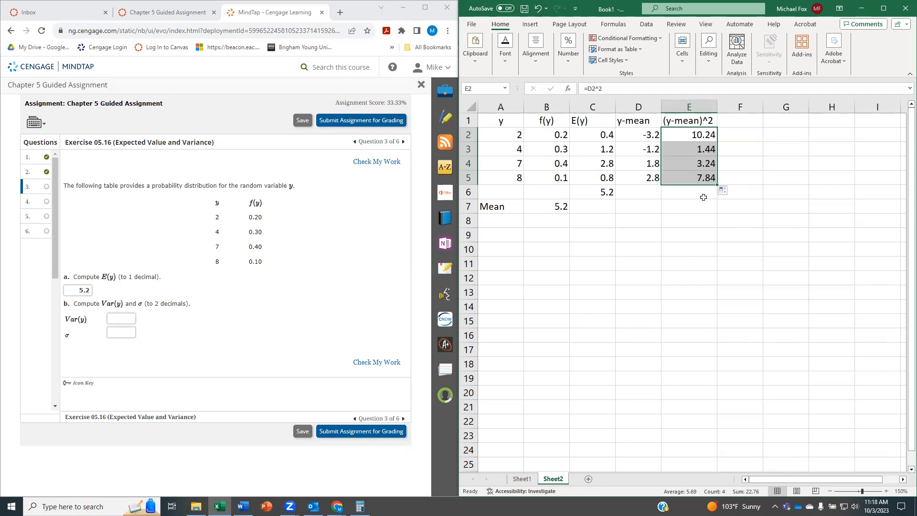
# Multiply the squared deviations by f(y) in column F, with =E2*B2 in F2 filled through F5
pyautogui.click(737, 135)
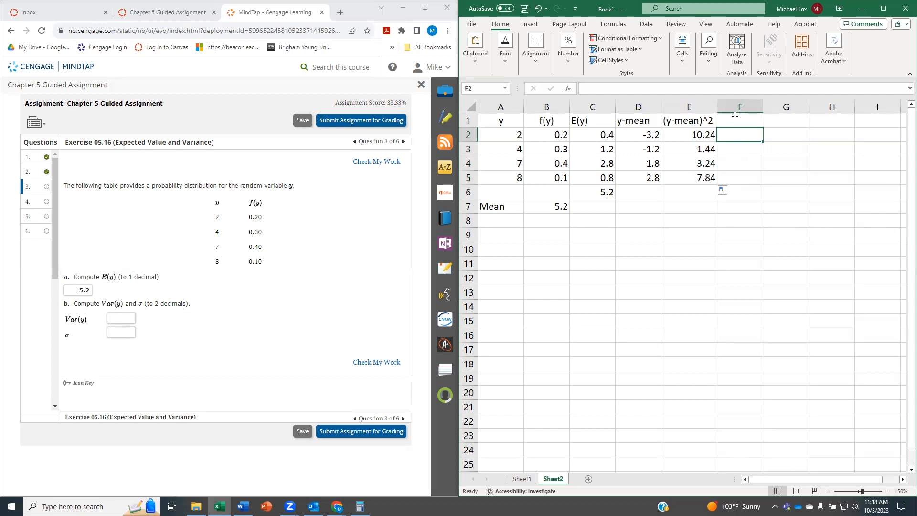
pyautogui.click(735, 118)
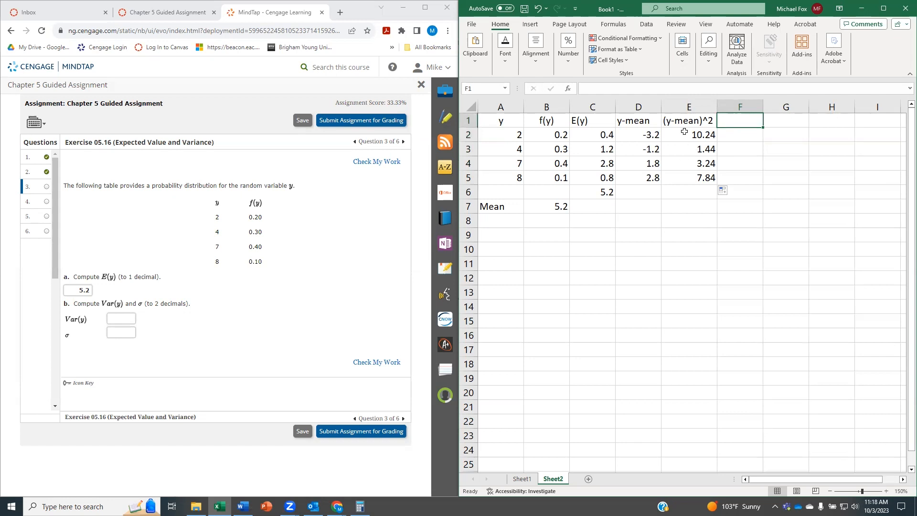
pyautogui.click(741, 136)
pyautogui.write('=')
pyautogui.click(678, 135)
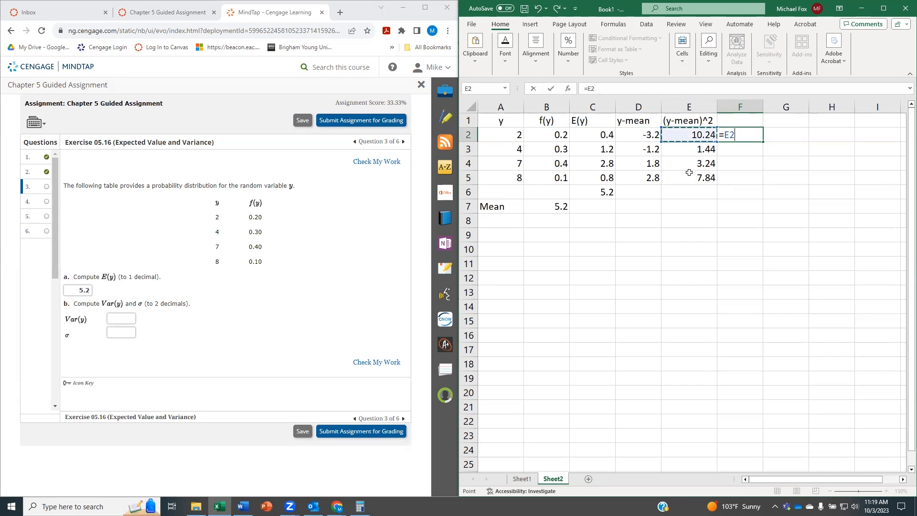
pyautogui.write('*')
pyautogui.click(546, 136)
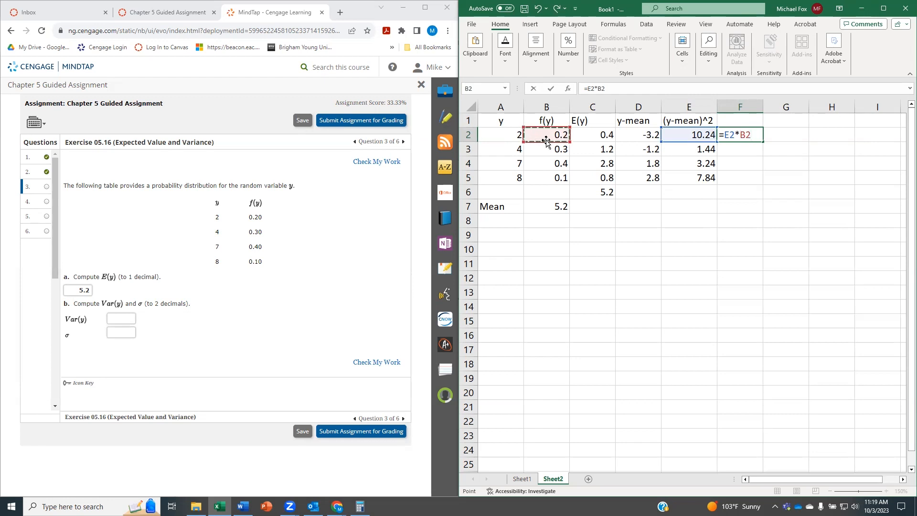
pyautogui.press('Return')
pyautogui.click(737, 135)
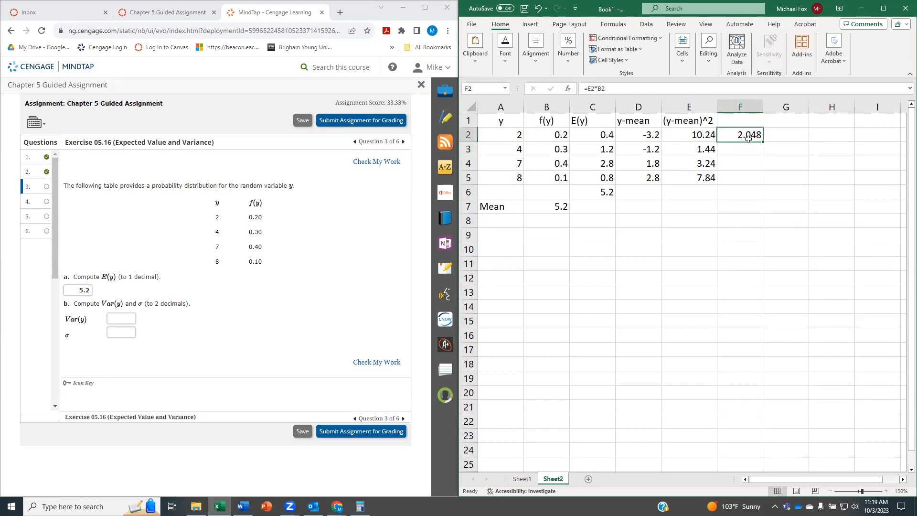
pyautogui.moveTo(763, 142); pyautogui.dragTo(758, 181)
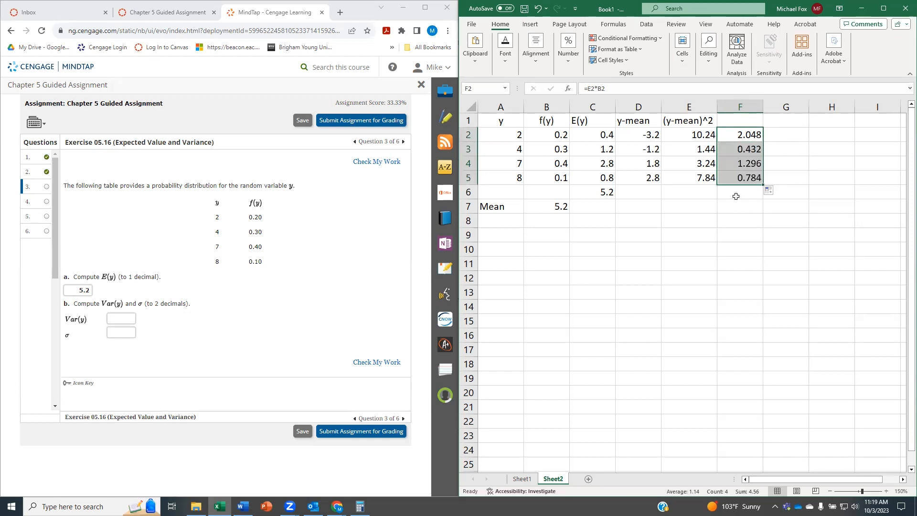
# Label cell A8 Variance and compute it in B8 with =SUM(F2:F5)
pyautogui.click(497, 223)
pyautogui.write('Variance')
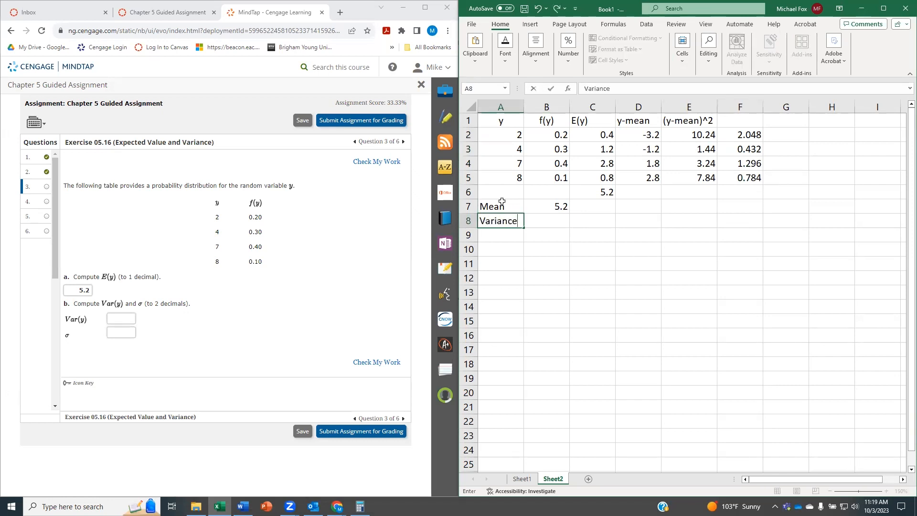
pyautogui.press('Tab')
pyautogui.write('=sum(')
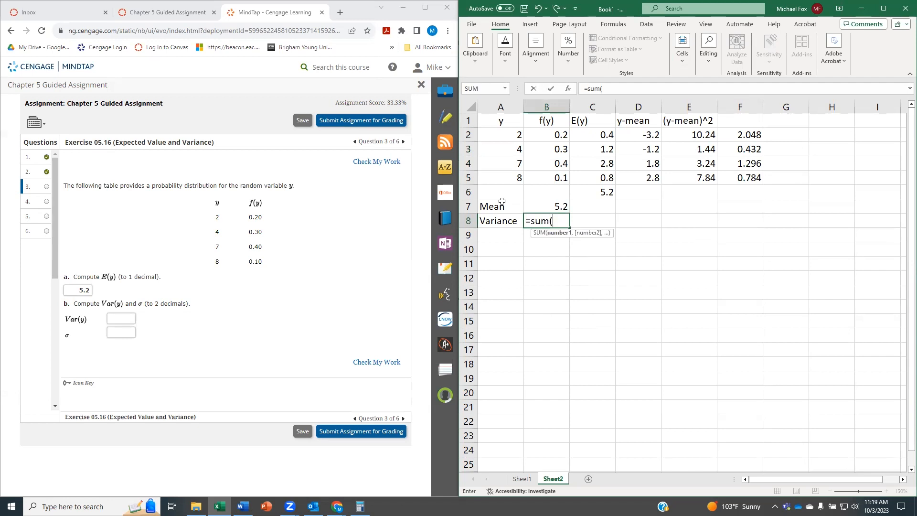
pyautogui.moveTo(744, 135); pyautogui.dragTo(741, 178)
pyautogui.write(')')
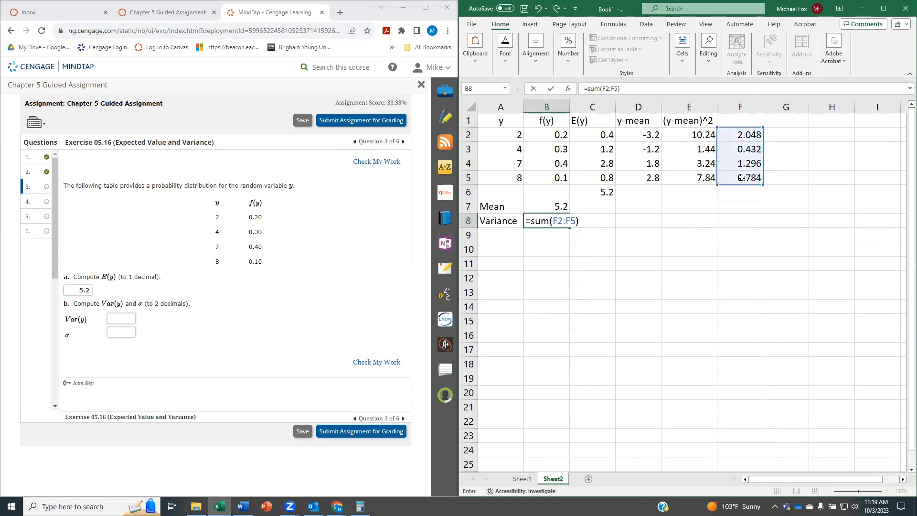
pyautogui.press('Return')
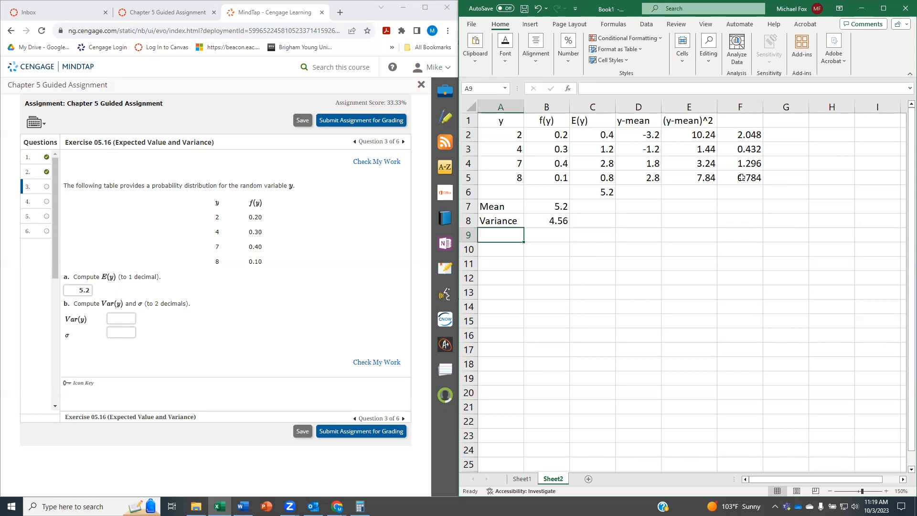
# Enter 4.56 as the Var(y) answer in question 3 part b and check the work
pyautogui.click(115, 316)
pyautogui.write('4.56')
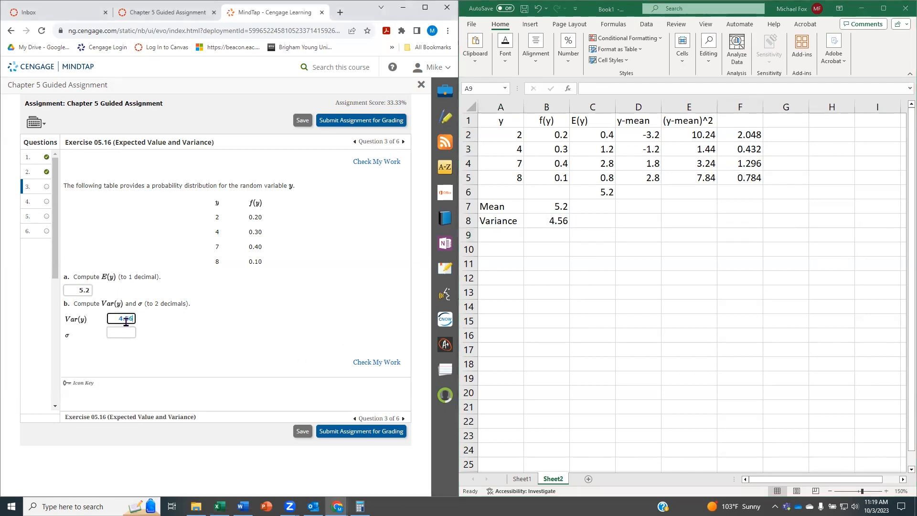
pyautogui.click(377, 361)
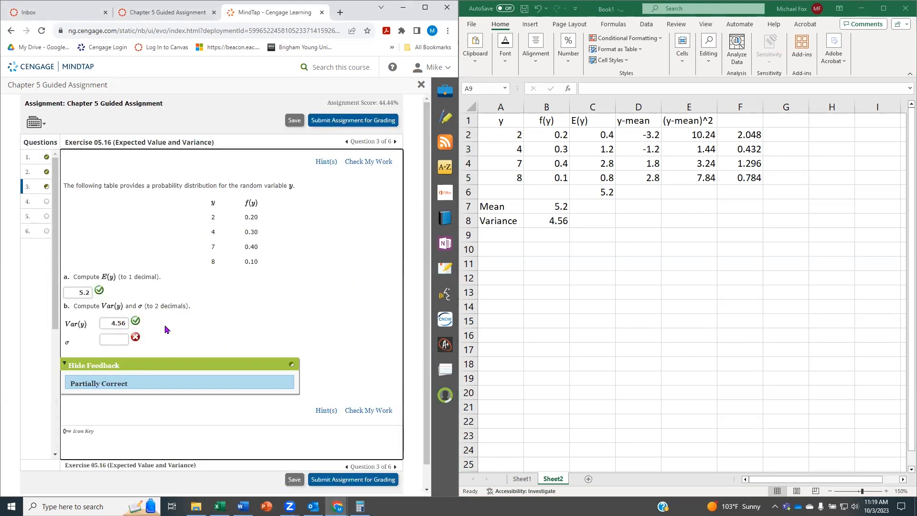
# In the Excel sheet, label cell A9 as stdev, below the Variance label
pyautogui.click(502, 237)
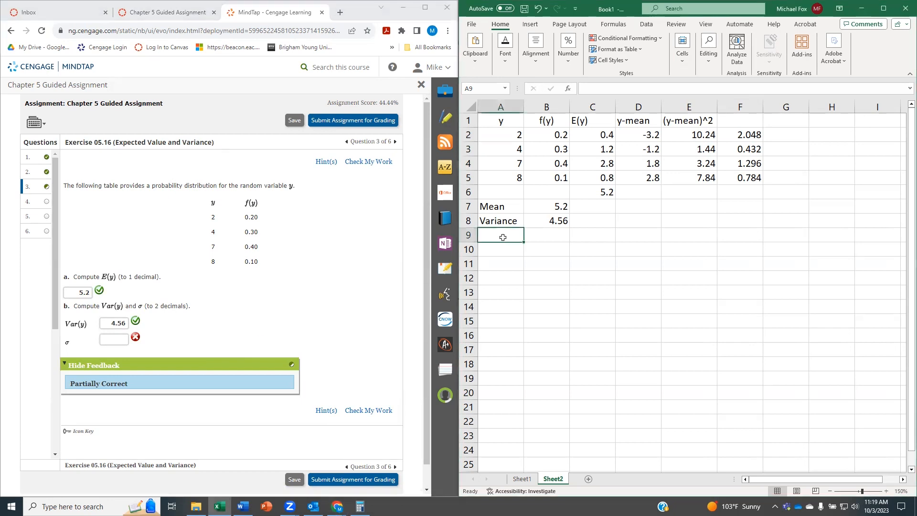
pyautogui.write('stedv')
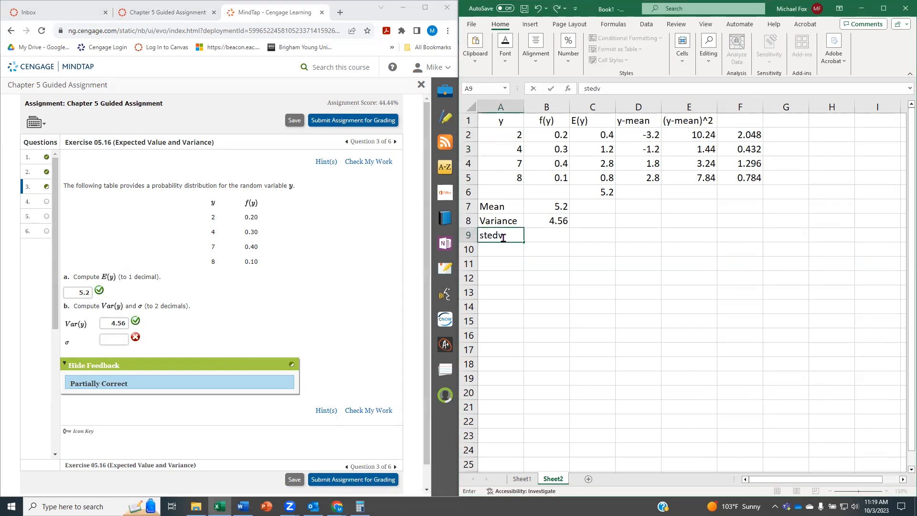
pyautogui.press('Tab')
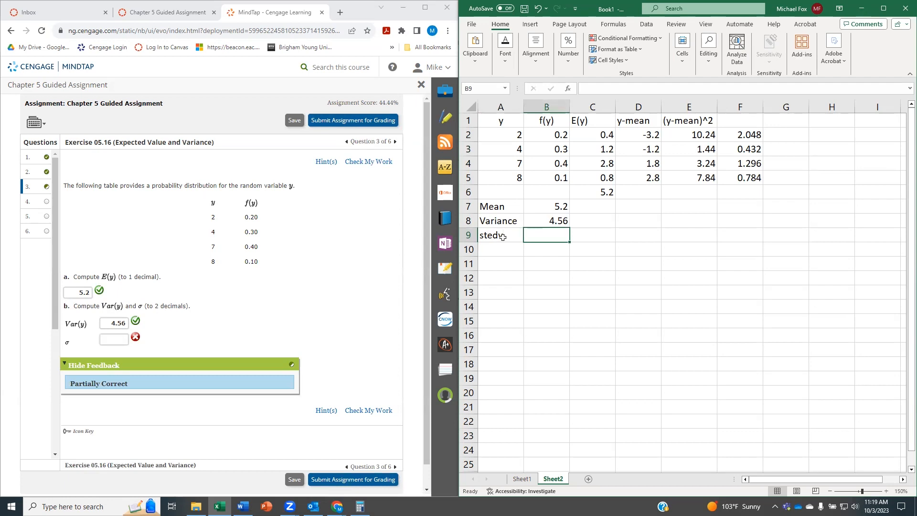
pyautogui.click(503, 237)
pyautogui.write('stdev')
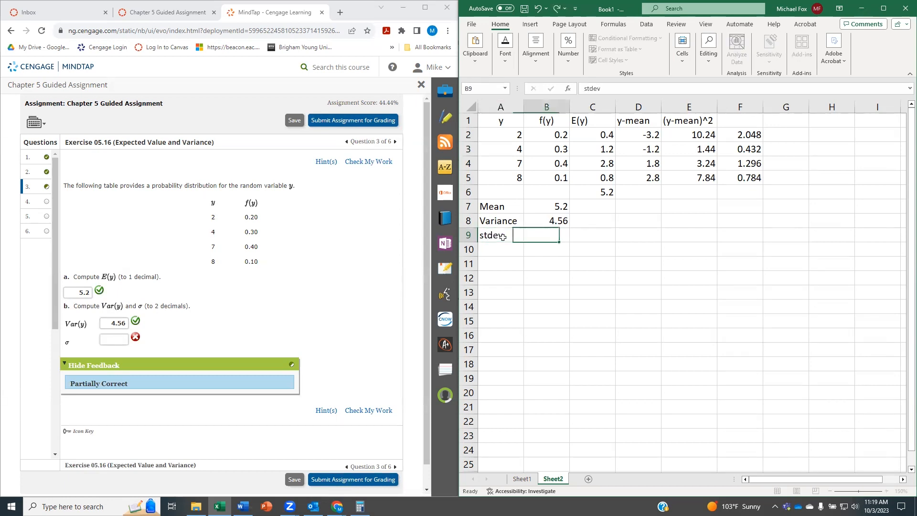
# Compute the standard deviation in B9 with =SQRT(B8)
pyautogui.press('Tab')
pyautogui.write('=sqrut')
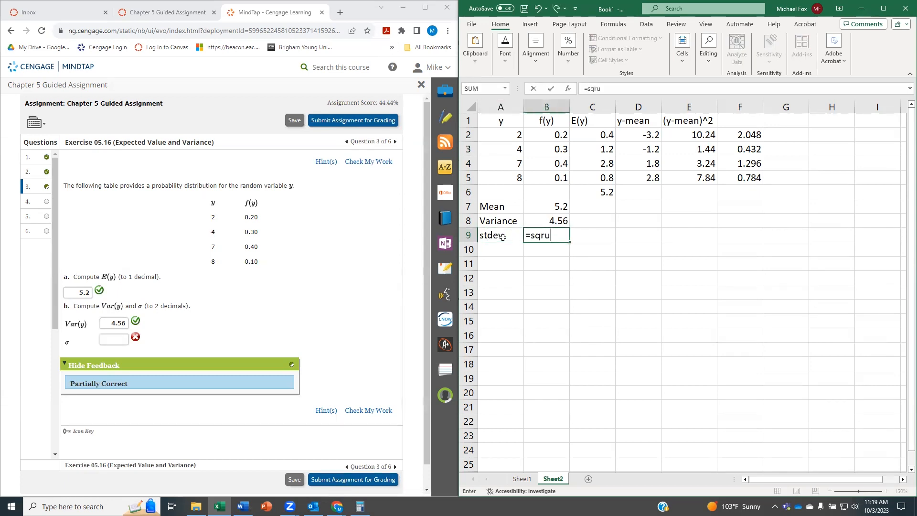
pyautogui.press('BackSpace')
pyautogui.press('BackSpace')
pyautogui.write('t(')
pyautogui.click(540, 219)
pyautogui.write(')')
pyautogui.press('Return')
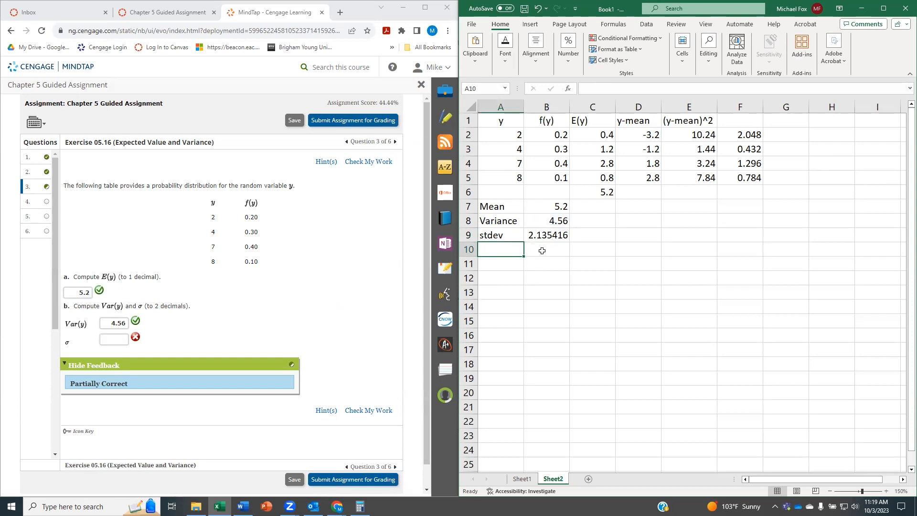
# Reduce the number format of the standard deviation in B9 to two decimal places
pyautogui.click(545, 234)
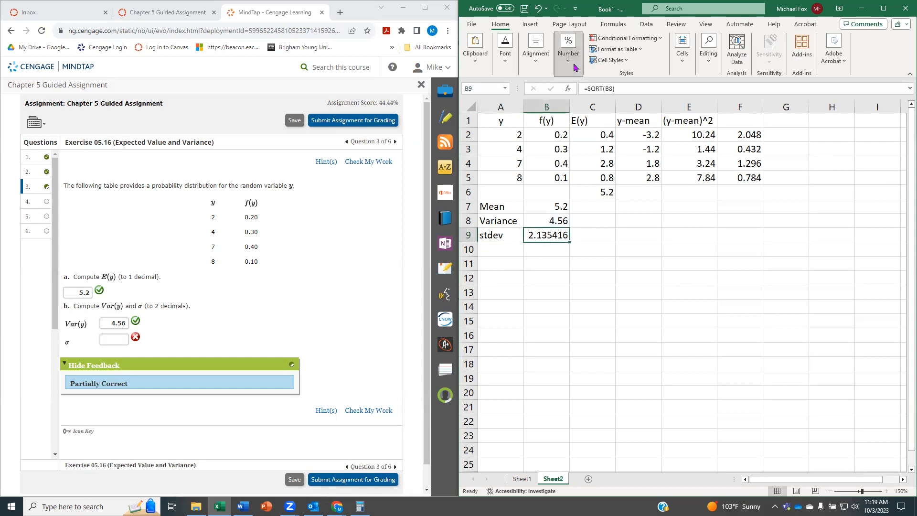
pyautogui.click(568, 50)
pyautogui.click(619, 103)
pyautogui.click(619, 103)
pyautogui.click(619, 103)
pyautogui.click(618, 103)
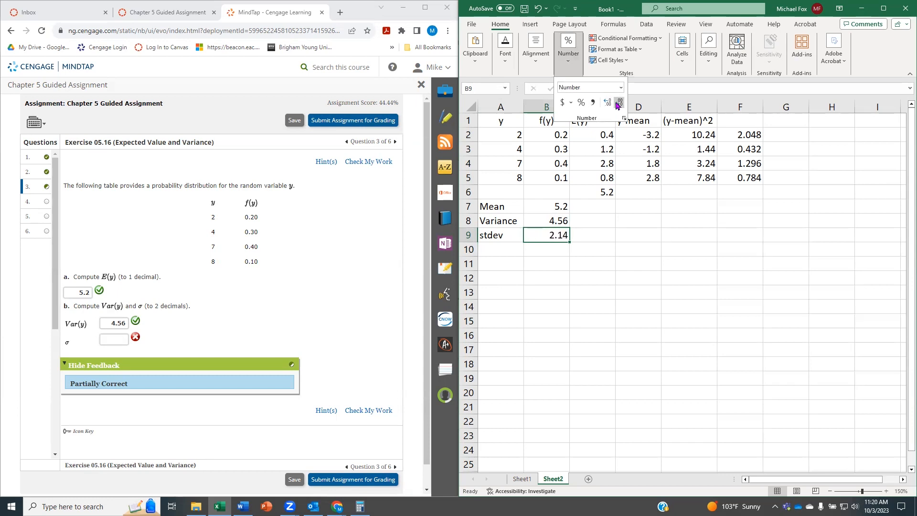
# Enter 2.14 as the σ answer in question 3 and check the work
pyautogui.click(113, 337)
pyautogui.write('2.14')
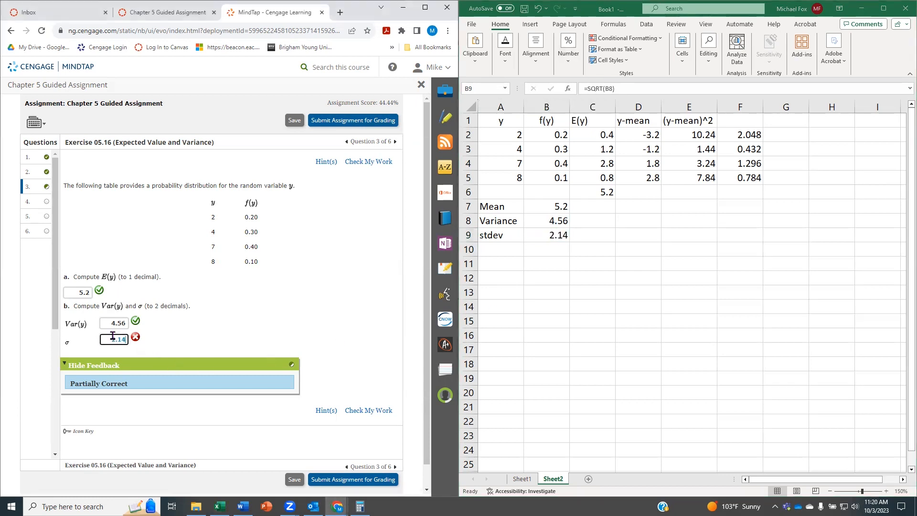
pyautogui.click(234, 305)
pyautogui.click(376, 412)
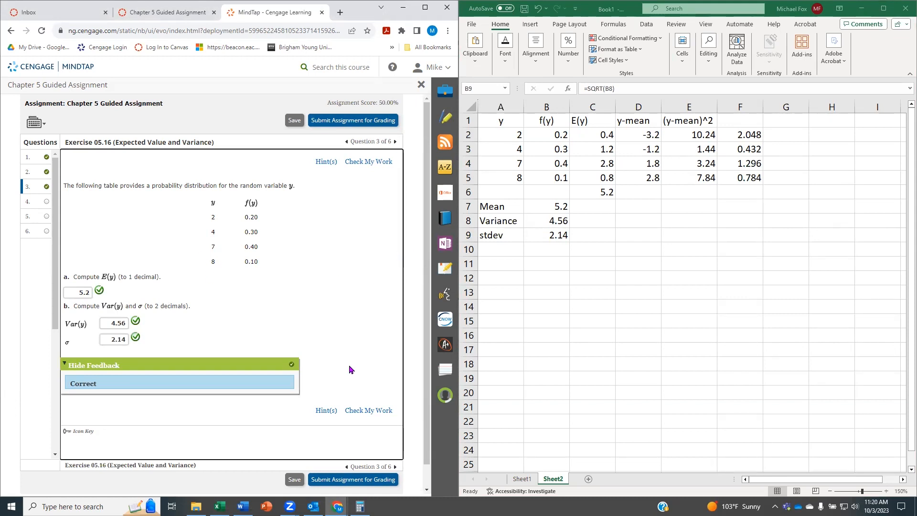
# Open question 4 and, in part a, answer that the selection "is" a binomial experiment with adults selected "randomly"
pyautogui.click(26, 201)
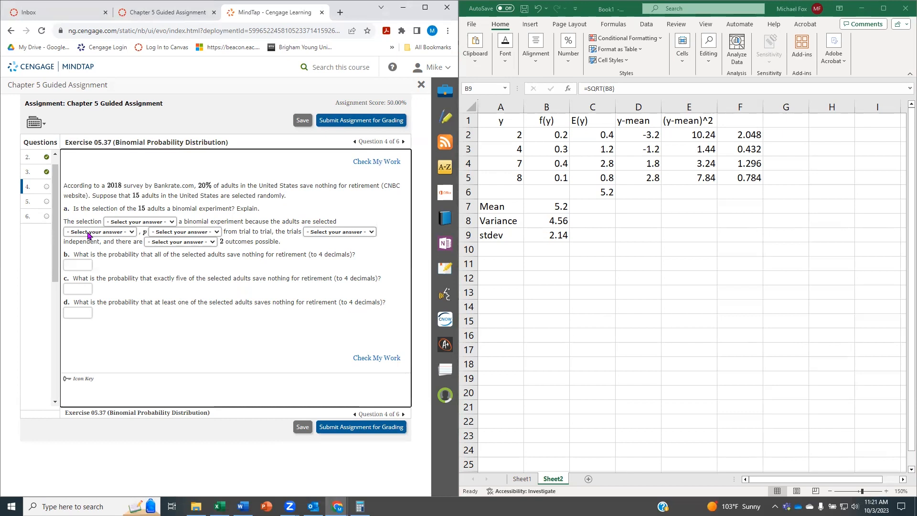
pyautogui.click(156, 222)
pyautogui.click(143, 236)
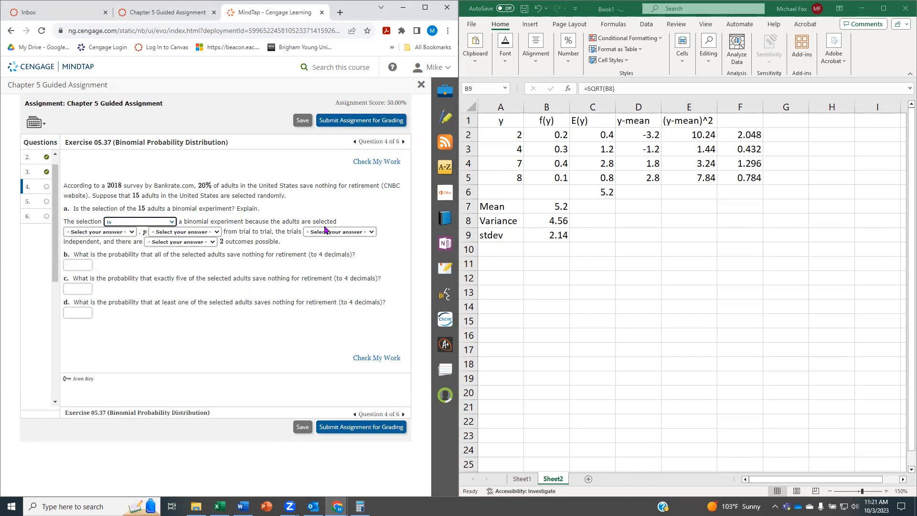
pyautogui.click(118, 240)
pyautogui.click(118, 233)
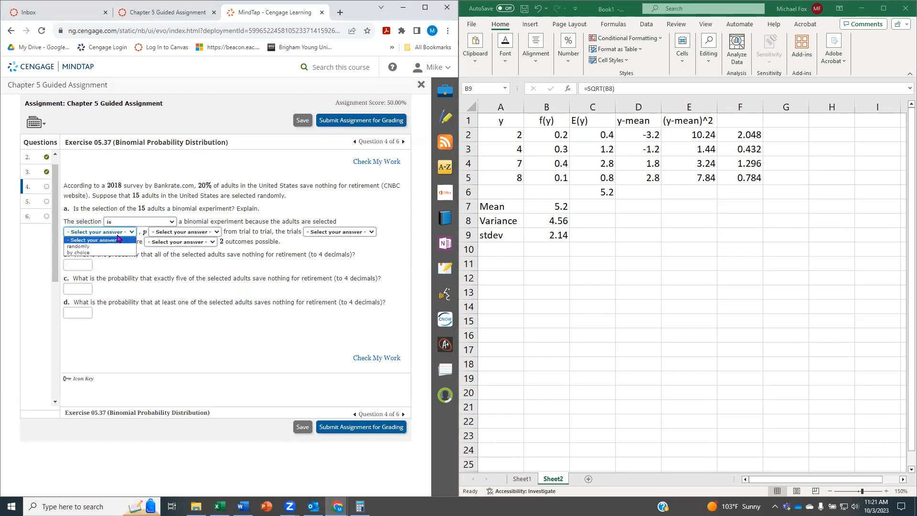
pyautogui.click(98, 246)
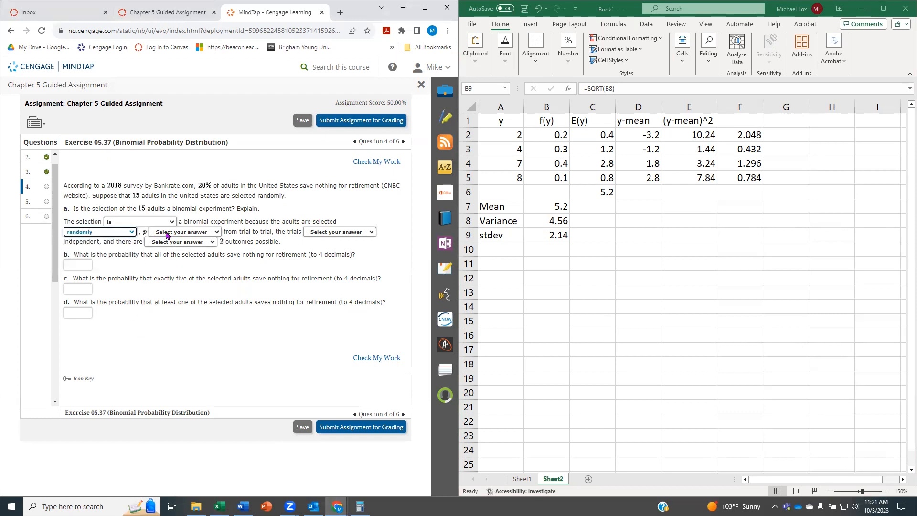
# Complete part a with p "does not change", the trials "are" independent, and "exactly" 2 outcomes possible
pyautogui.click(201, 232)
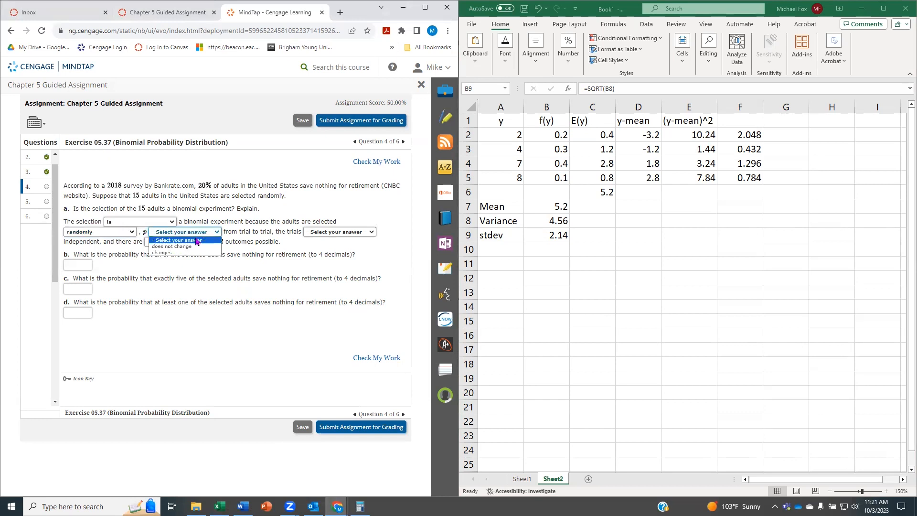
pyautogui.click(195, 245)
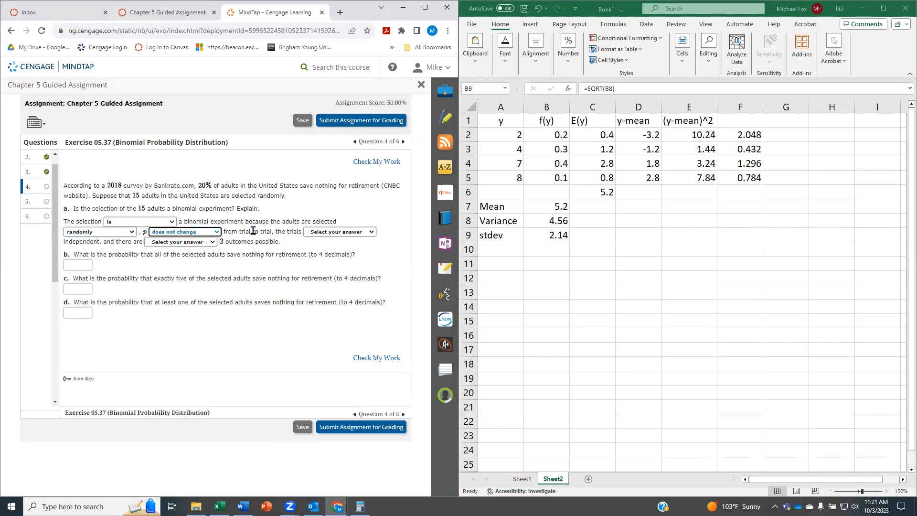
pyautogui.click(351, 235)
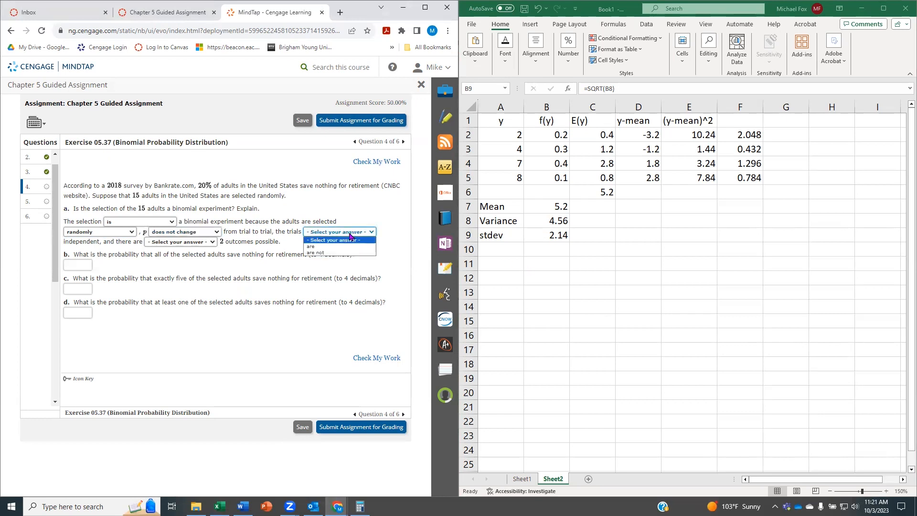
pyautogui.click(343, 247)
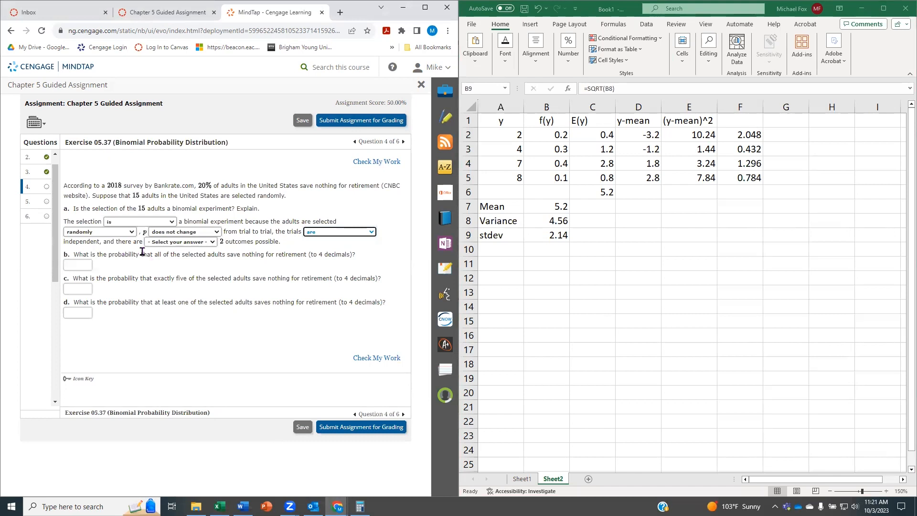
pyautogui.click(168, 242)
pyautogui.click(170, 256)
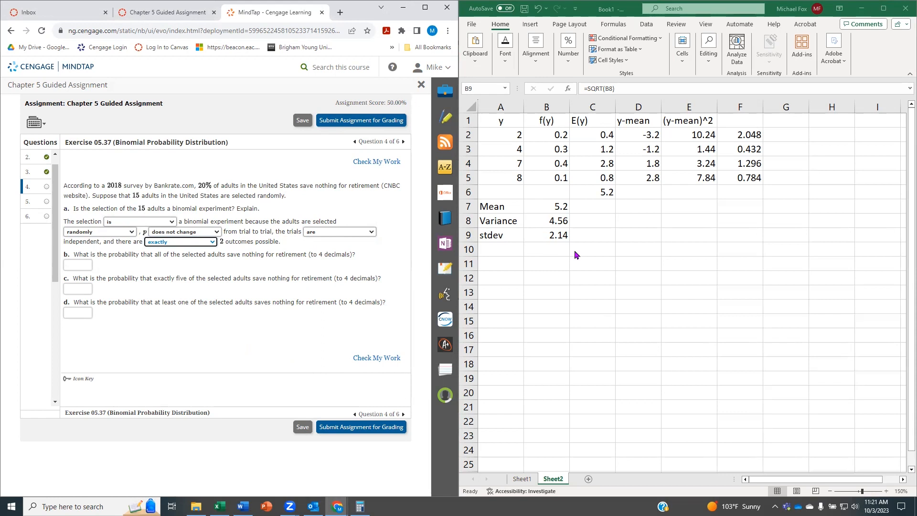
pyautogui.scroll(-3, 572, 285)
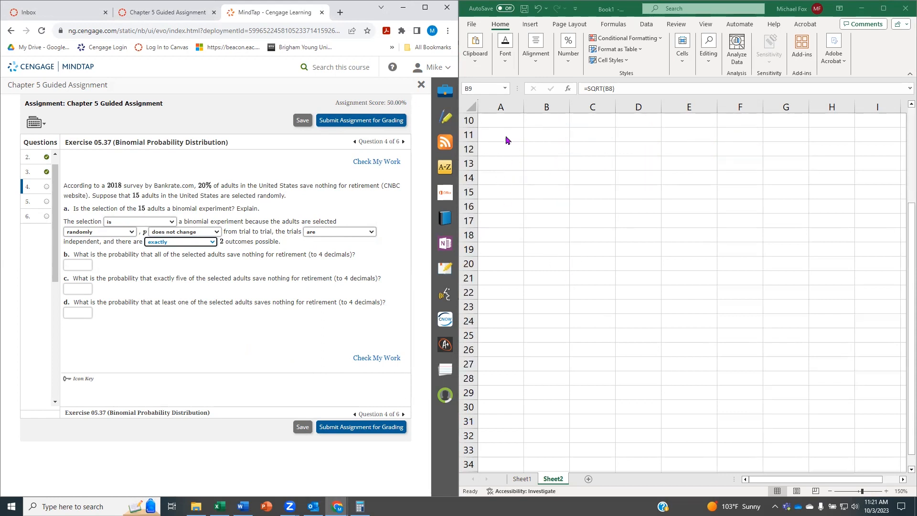
pyautogui.click(516, 140)
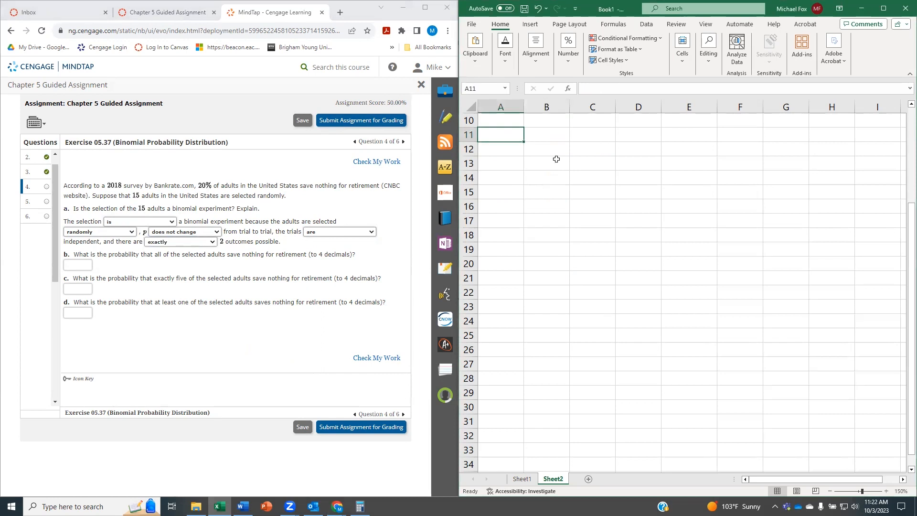
pyautogui.write('=')
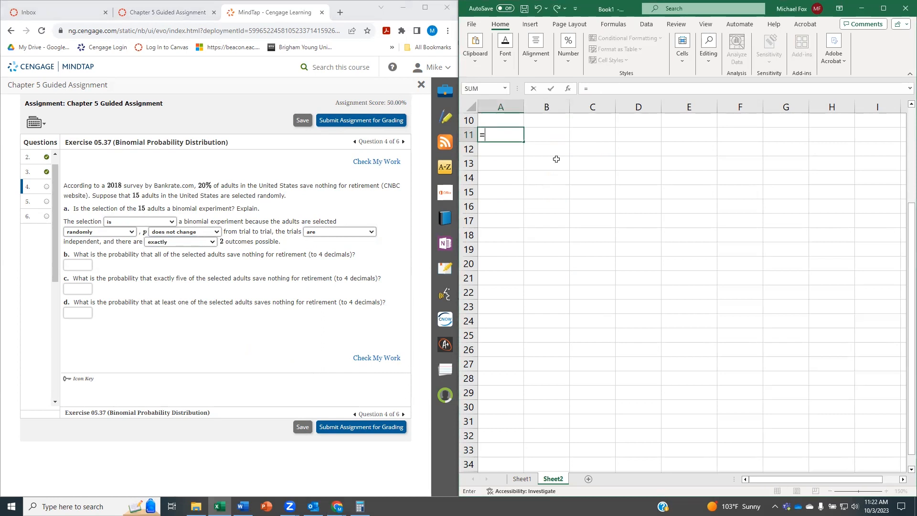
pyautogui.write('bino')
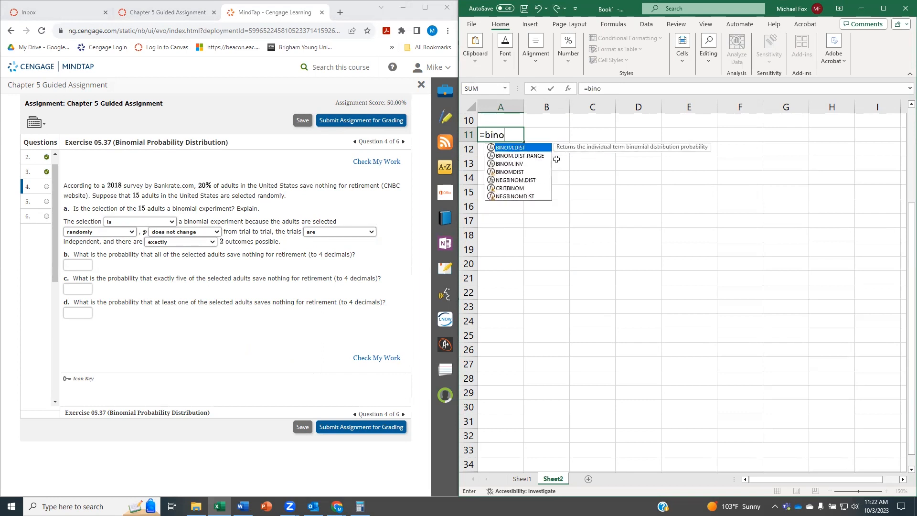
pyautogui.write('m.dist(')
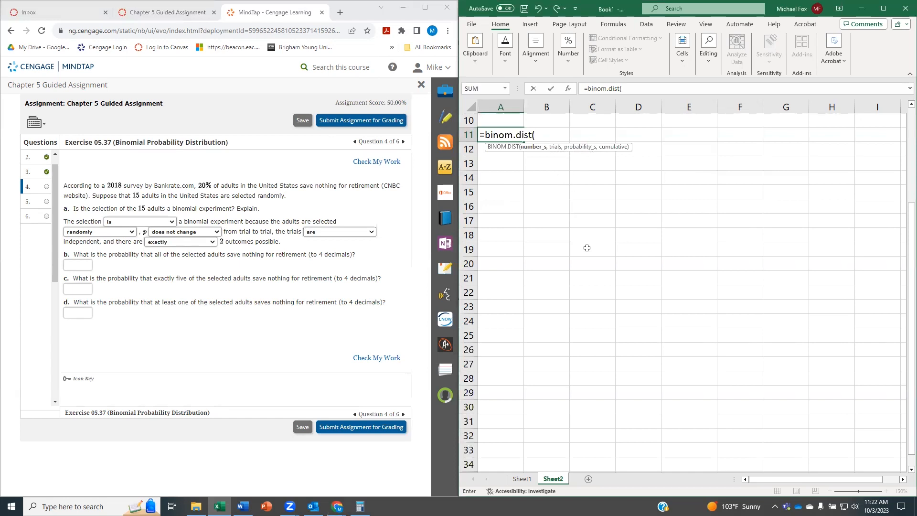
pyautogui.press('BackSpace')
pyautogui.press('BackSpace')
pyautogui.press('BackSpace')
pyautogui.press('BackSpace')
pyautogui.press('BackSpace')
pyautogui.press('BackSpace')
pyautogui.press('BackSpace')
pyautogui.press('BackSpace')
pyautogui.press('BackSpace')
pyautogui.press('BackSpace')
pyautogui.press('BackSpace')
pyautogui.press('BackSpace')
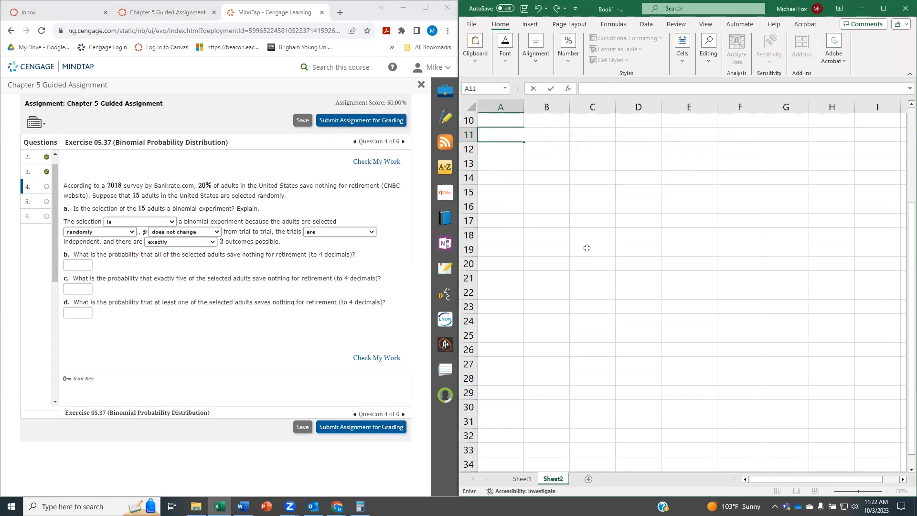
# Enter the labels Successes, Trials and Probibility in cells A11 to A13 of the Excel sheet
pyautogui.write('Successes')
pyautogui.press('Return')
pyautogui.write('teials')
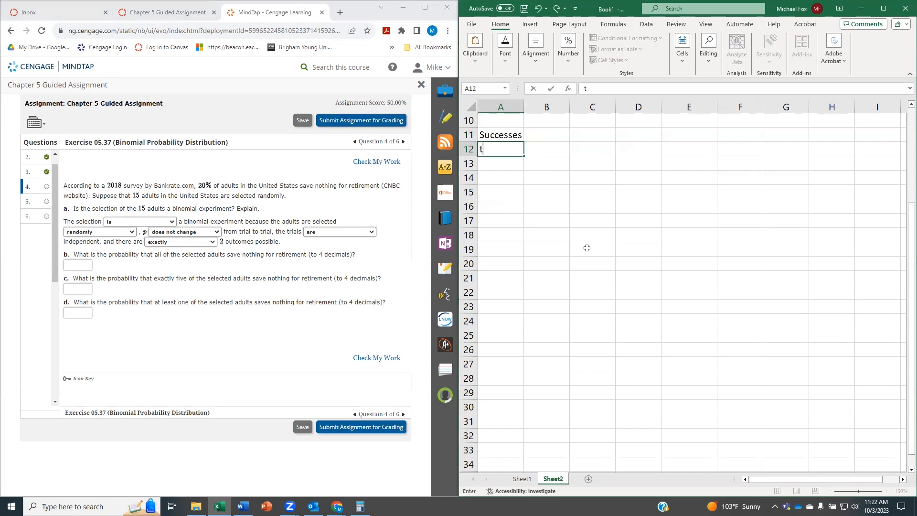
pyautogui.press('BackSpace')
pyautogui.press('BackSpace')
pyautogui.press('BackSpace')
pyautogui.press('BackSpace')
pyautogui.write('Trials')
pyautogui.press('Return')
pyautogui.write('Pro')
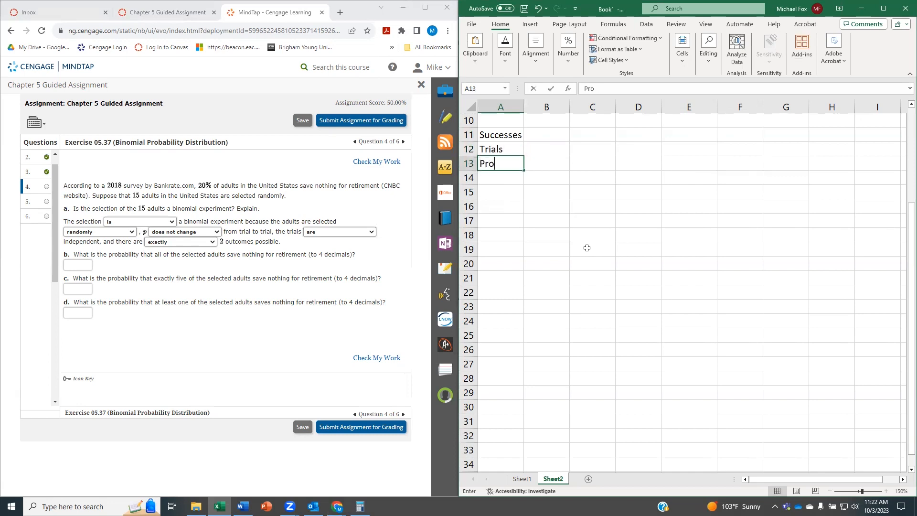
pyautogui.write('bibility')
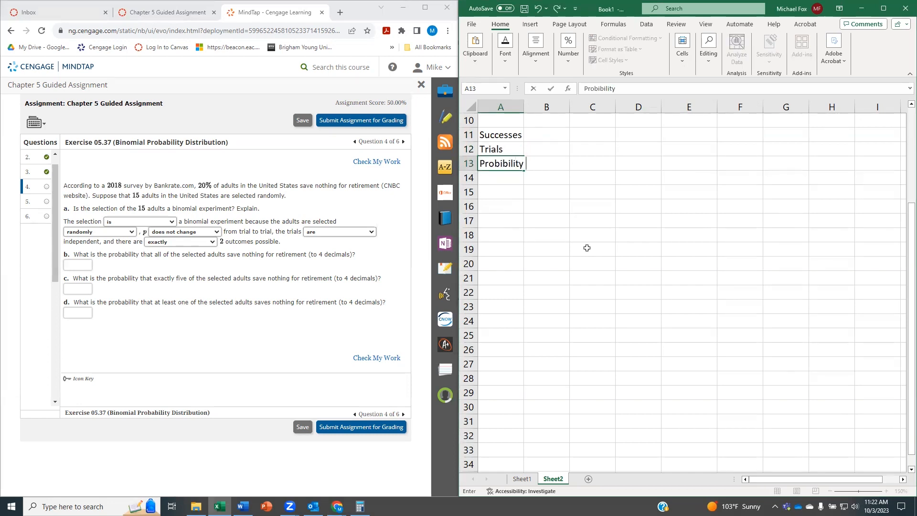
pyautogui.press('Return')
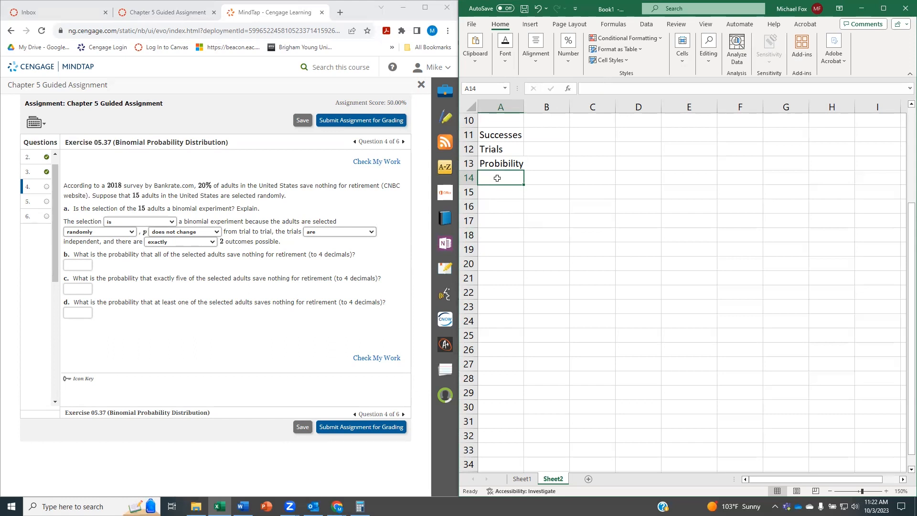
# Enter the label True/False in cell A14 and widen column A slightly to fit it
pyautogui.write('True/False')
pyautogui.press('Return')
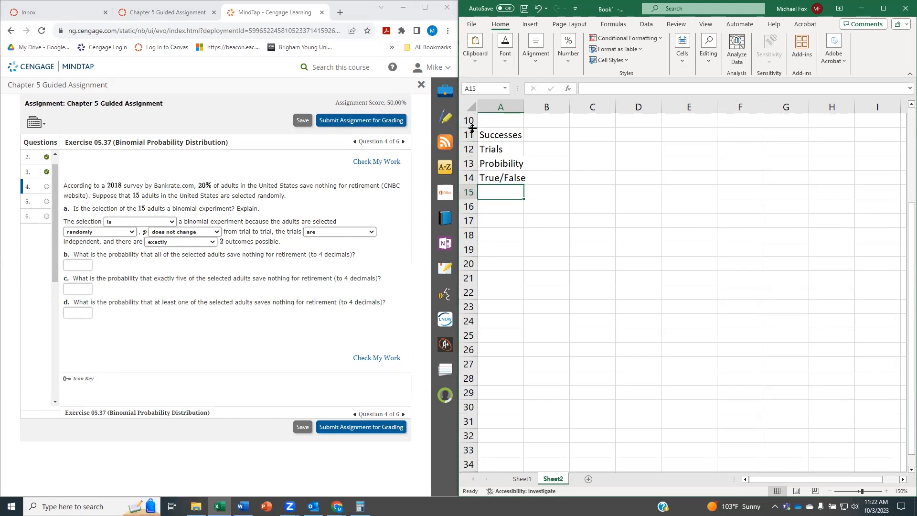
pyautogui.moveTo(524, 107); pyautogui.dragTo(532, 107)
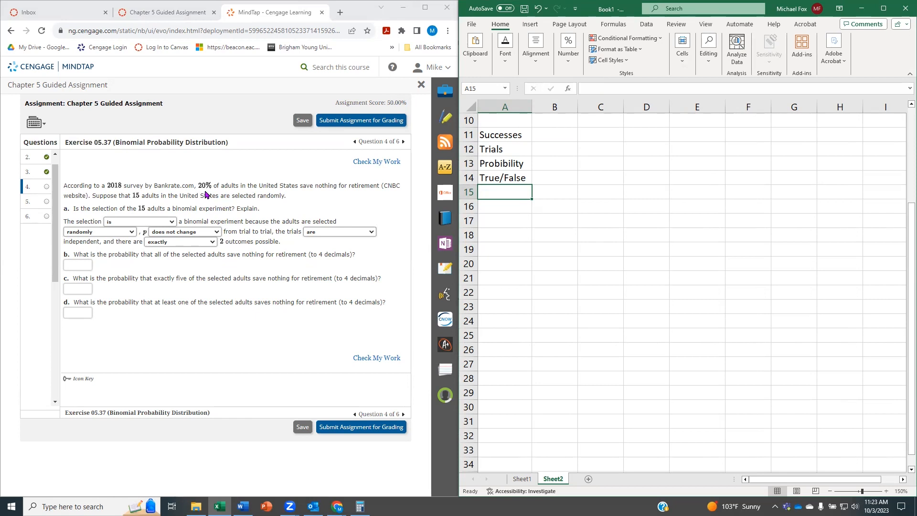
# For part b, enter 15 for Successes in cell B11 and 15 for Trials in cell B12
pyautogui.moveTo(196, 184); pyautogui.dragTo(363, 187)
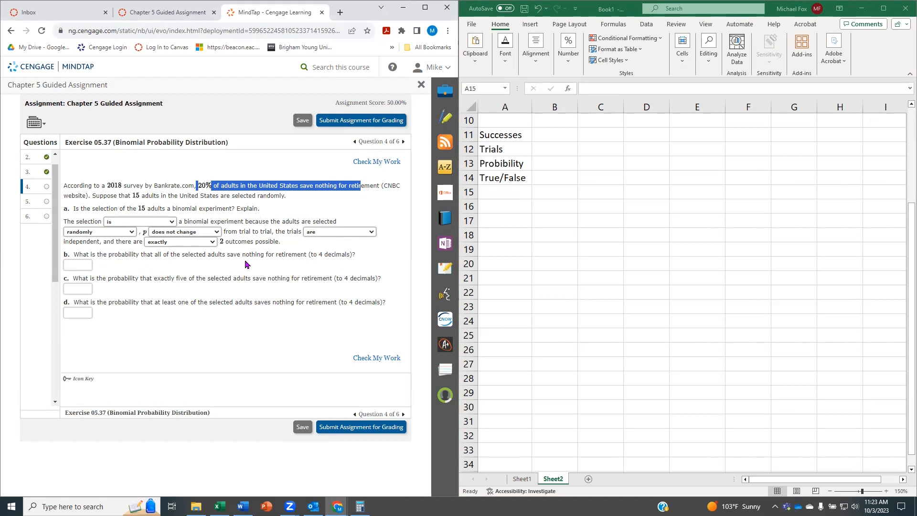
pyautogui.click(552, 135)
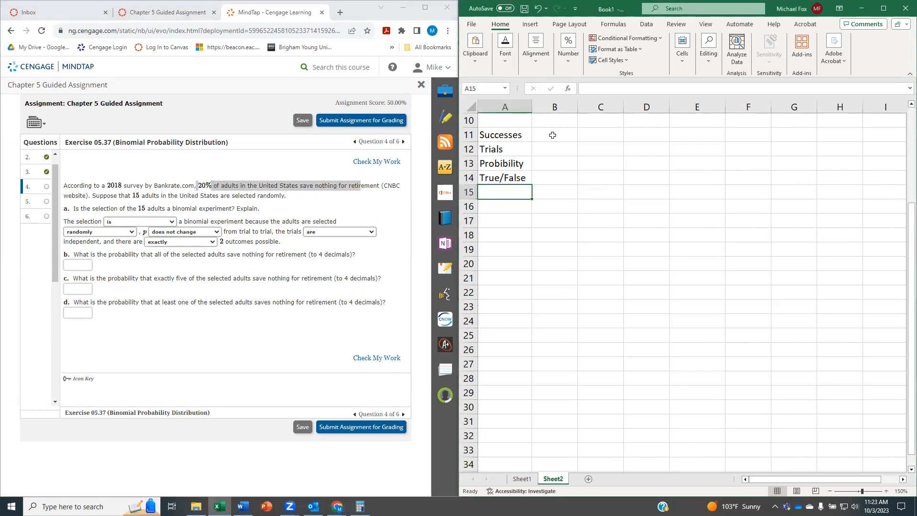
pyautogui.write('15')
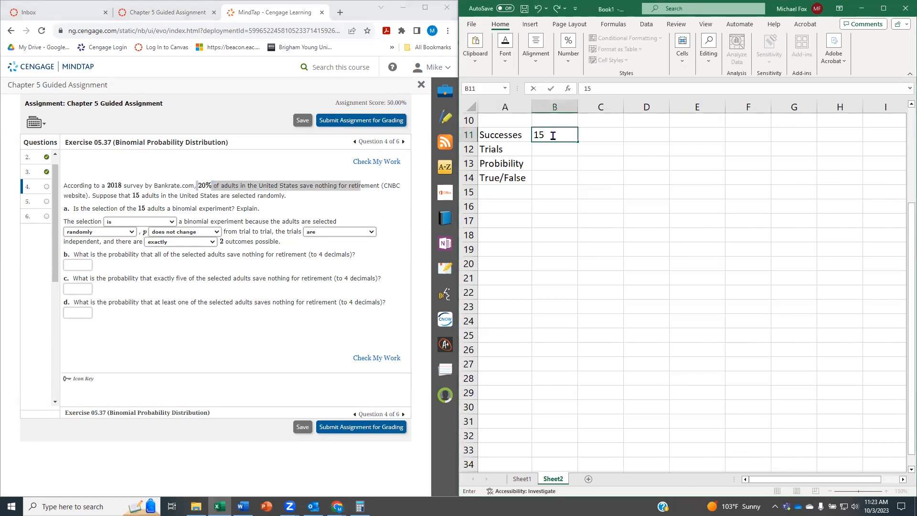
pyautogui.press('Return')
pyautogui.write('15')
pyautogui.press('Return')
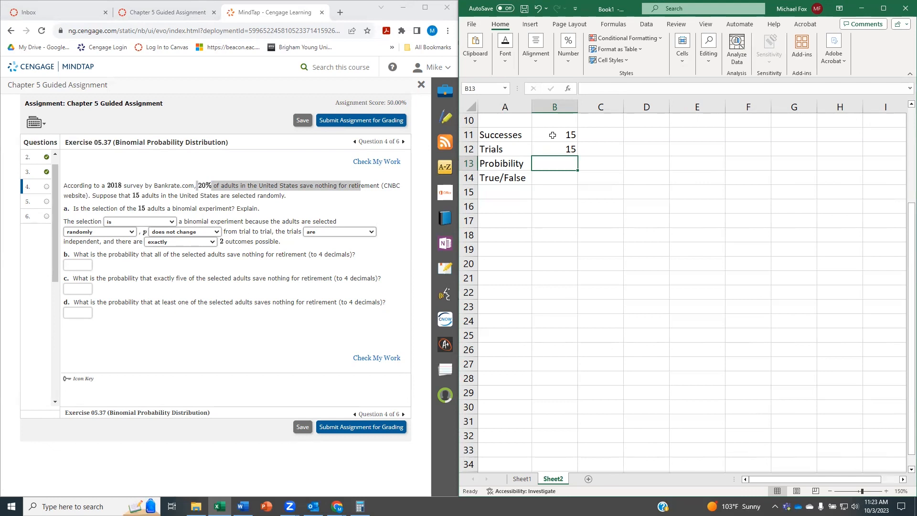
# Correct the misspelled label in cell A13 to Probability
pyautogui.click(502, 164)
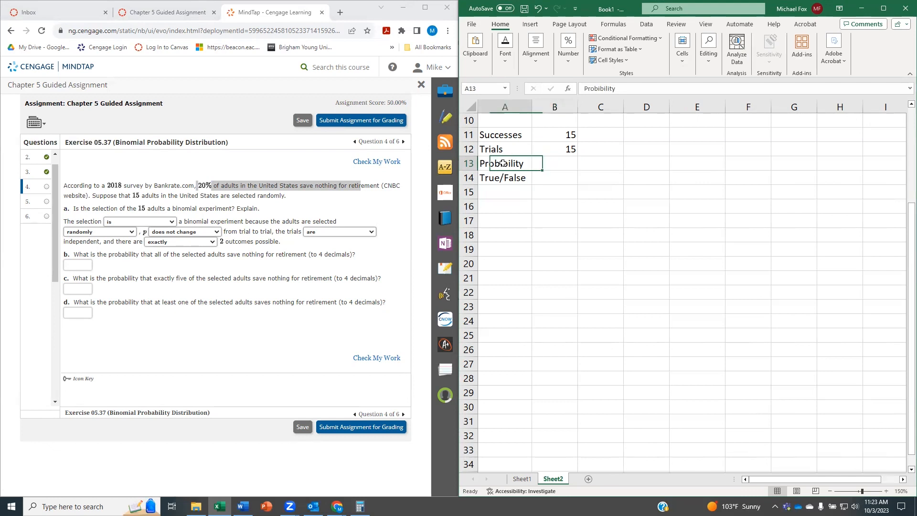
pyautogui.click(599, 88)
pyautogui.write('ab')
pyautogui.press('Return')
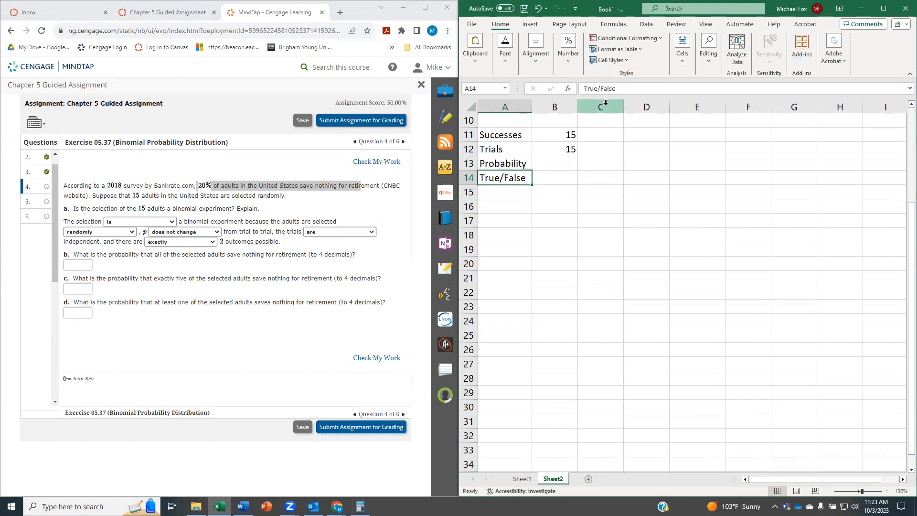
pyautogui.click(516, 166)
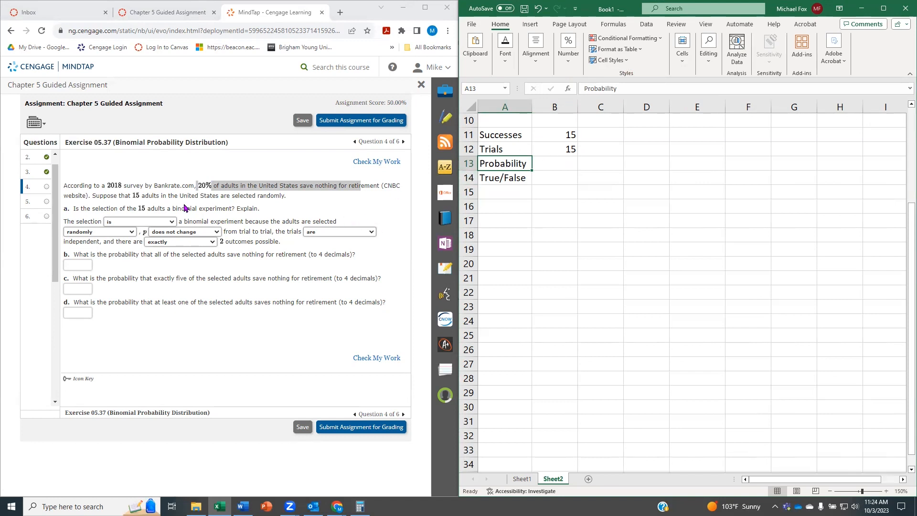
# Enter .2 as the probability in cell B13 and False for True/False in cell B14
pyautogui.click(556, 166)
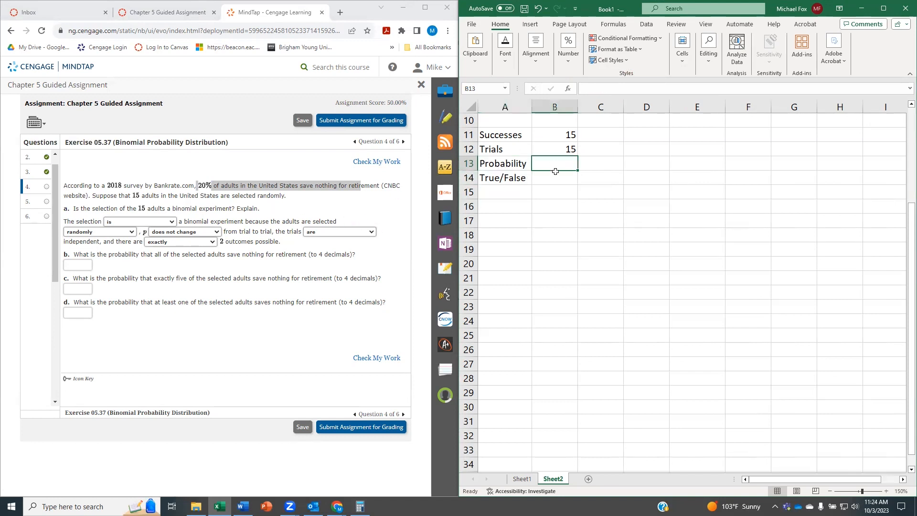
pyautogui.write('.2')
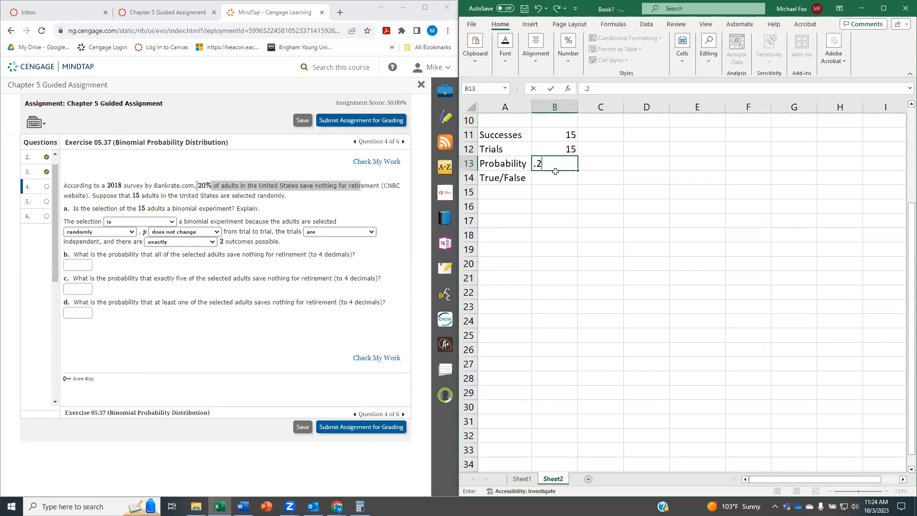
pyautogui.press('Return')
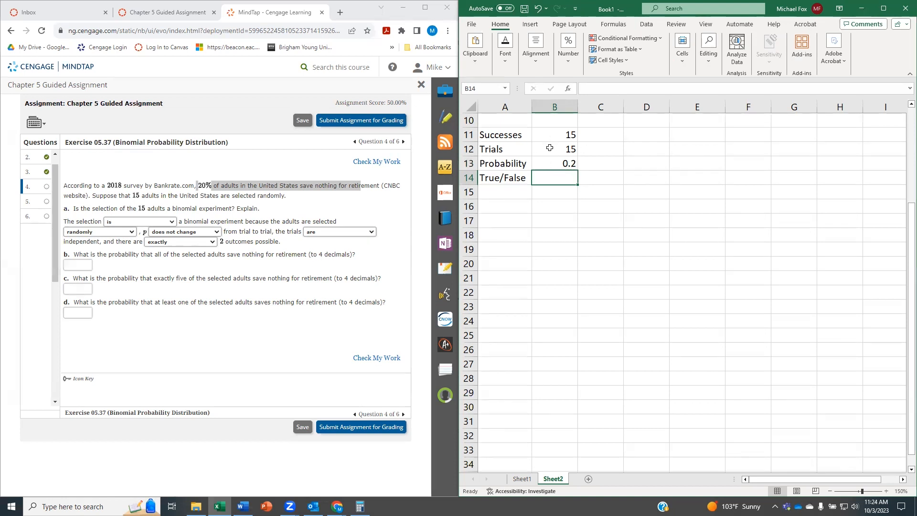
pyautogui.write('F')
pyautogui.write('alse')
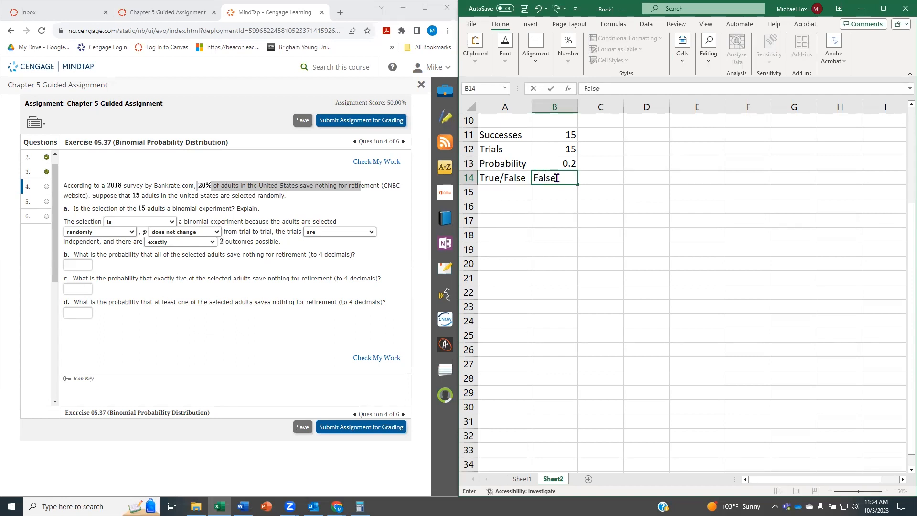
pyautogui.press('Return')
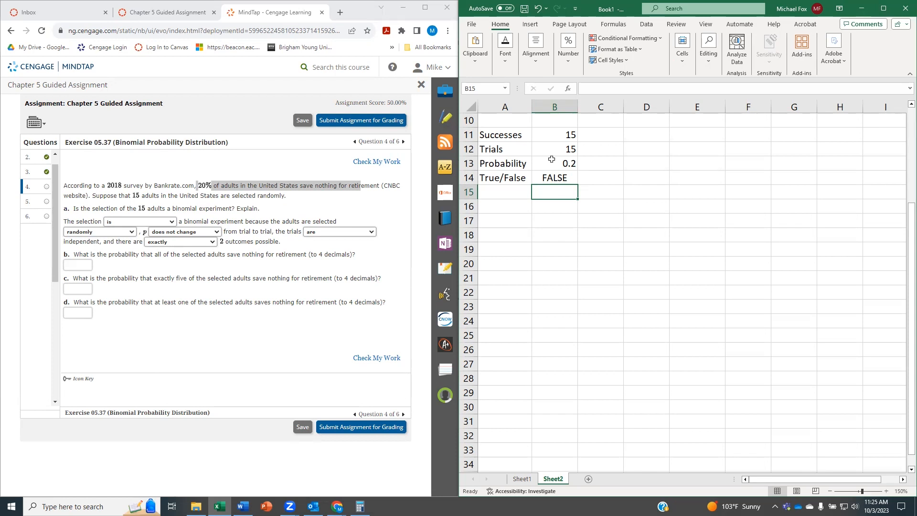
pyautogui.click(570, 179)
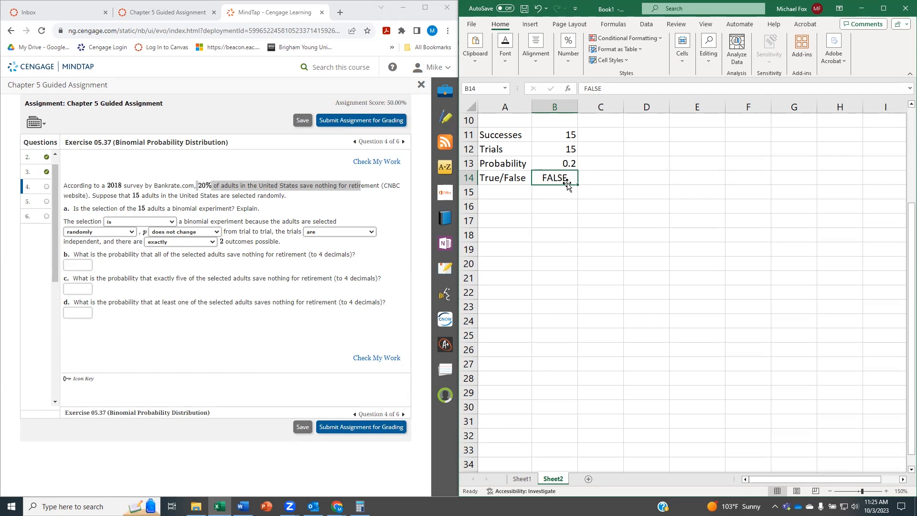
pyautogui.click(508, 192)
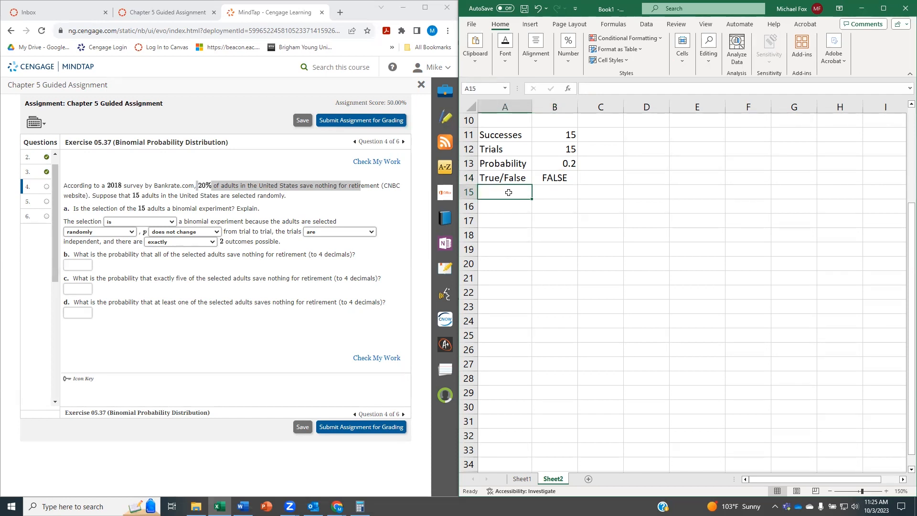
# Extend the label in cell A13 to Probability of Success and autofit column A to its contents
pyautogui.click(506, 164)
pyautogui.click(630, 89)
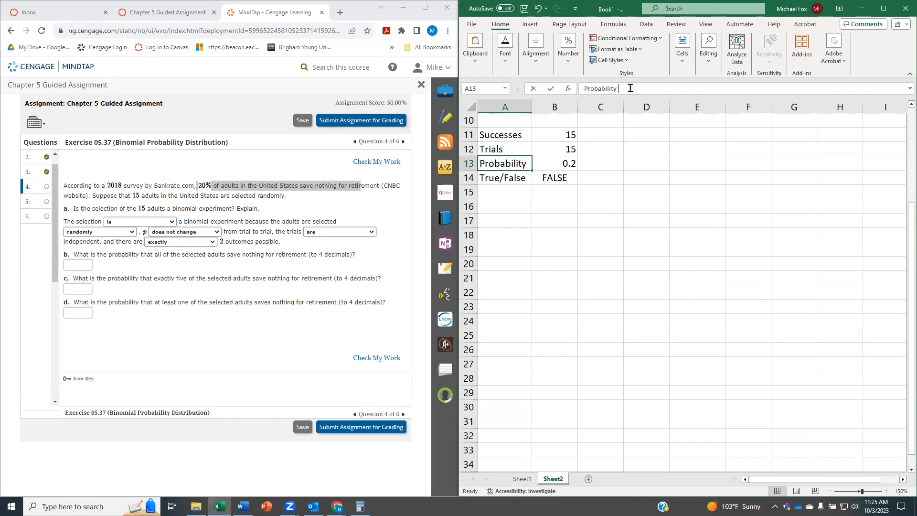
pyautogui.write('of Success')
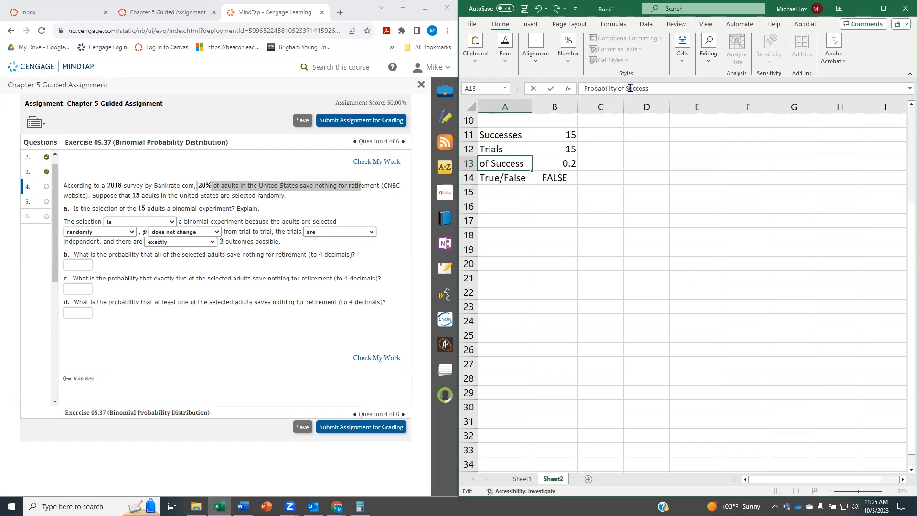
pyautogui.press('Return')
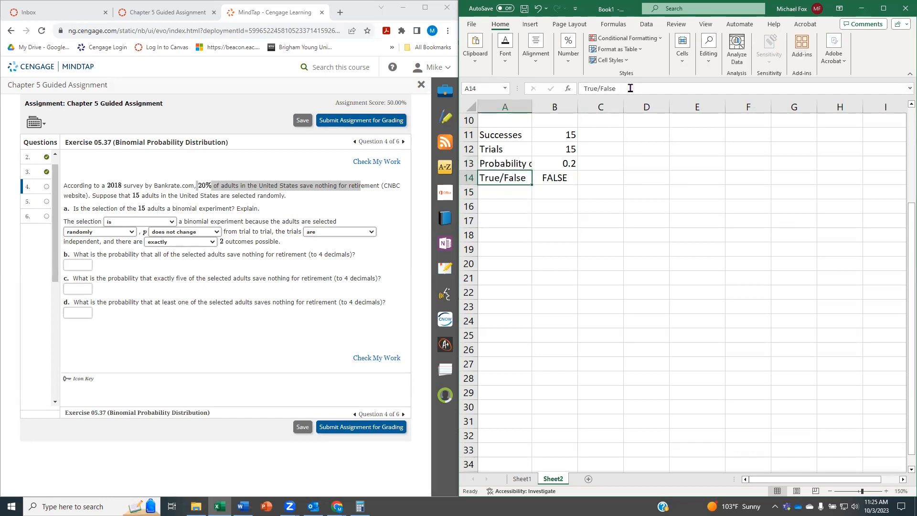
pyautogui.doubleClick(532, 105)
# Enter the label Probability in cell A15
pyautogui.click(501, 191)
pyautogui.write('Probabi')
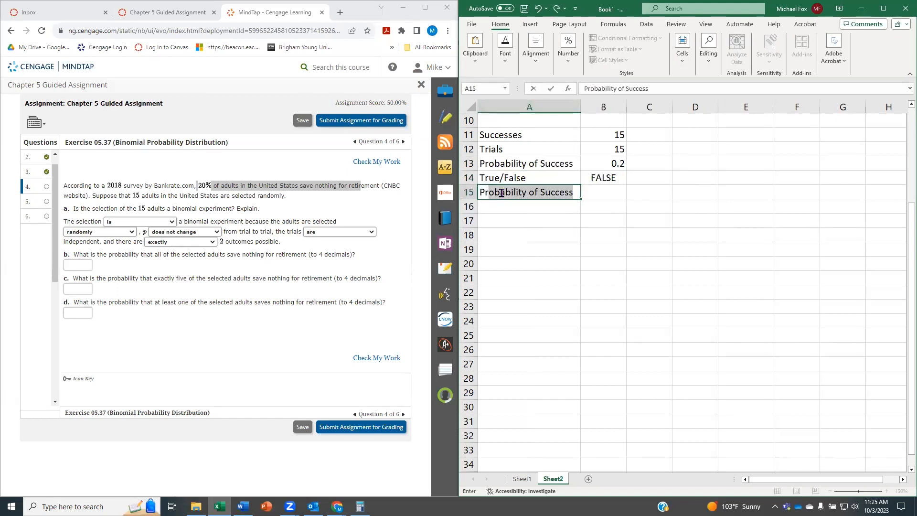
pyautogui.write('t')
pyautogui.write('ity')
pyautogui.press('Delete')
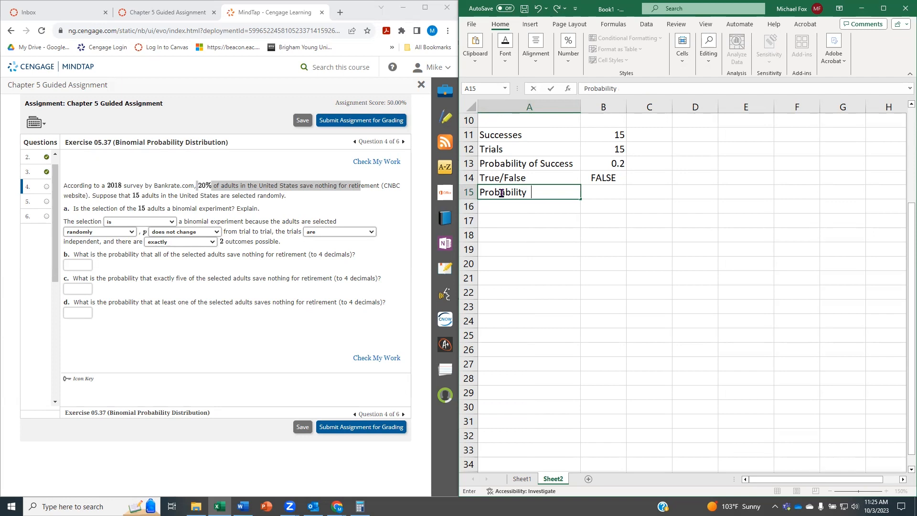
pyautogui.press('Tab')
# Compute the binomial probability in cell B15 with the formula =BINOM.DIST(B11,B12,B13,B14)
pyautogui.write('=')
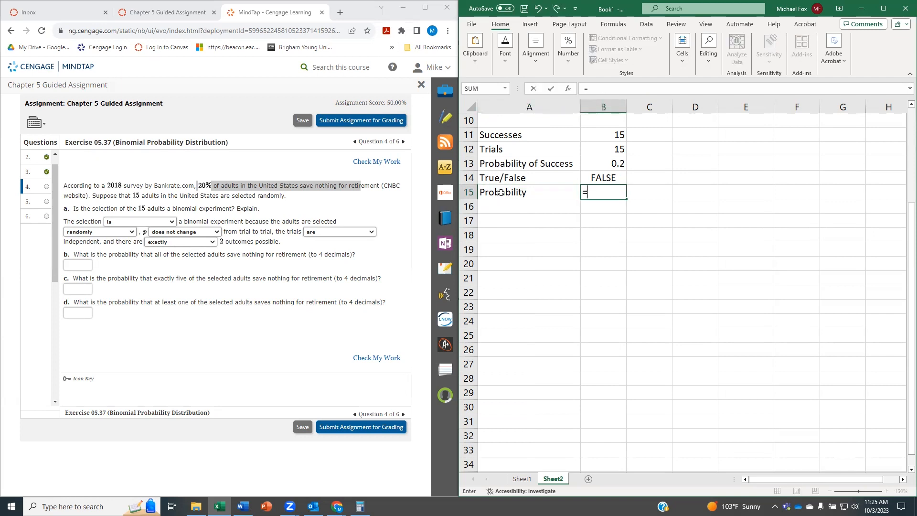
pyautogui.write('binom.')
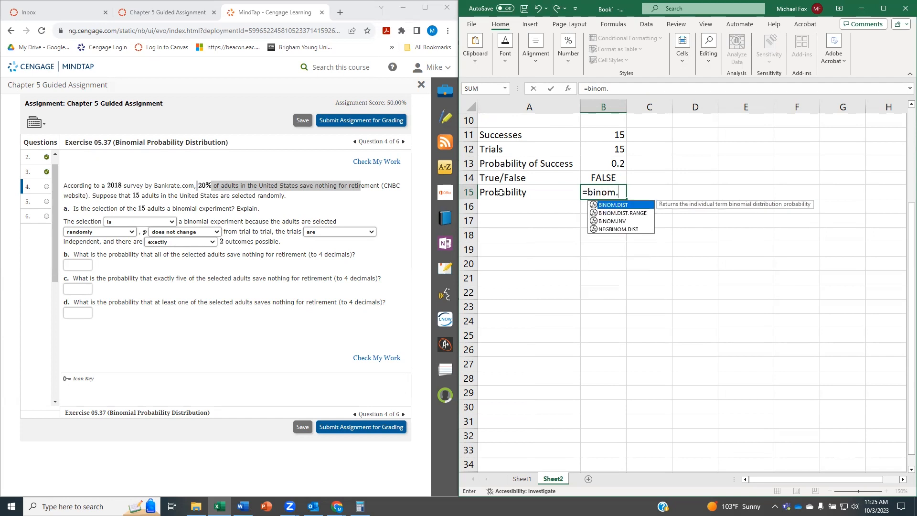
pyautogui.write('dist(')
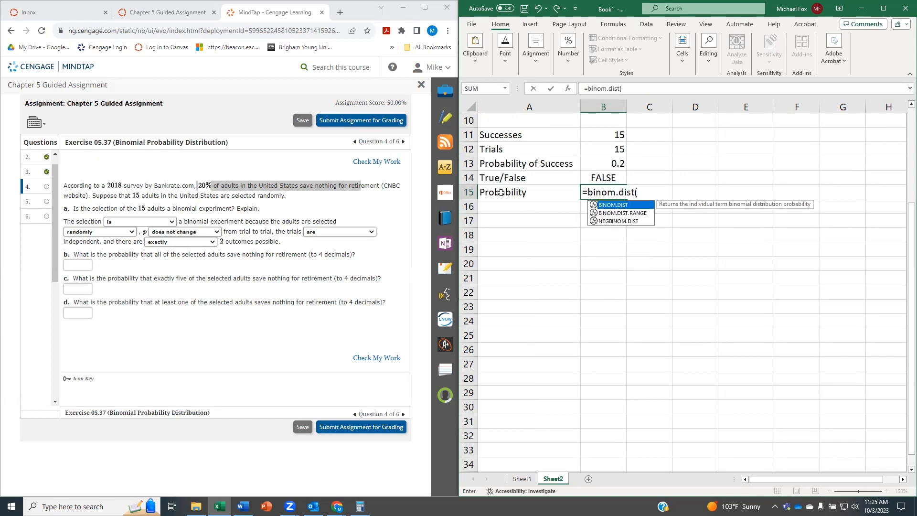
pyautogui.click(604, 138)
pyautogui.write(',')
pyautogui.click(604, 150)
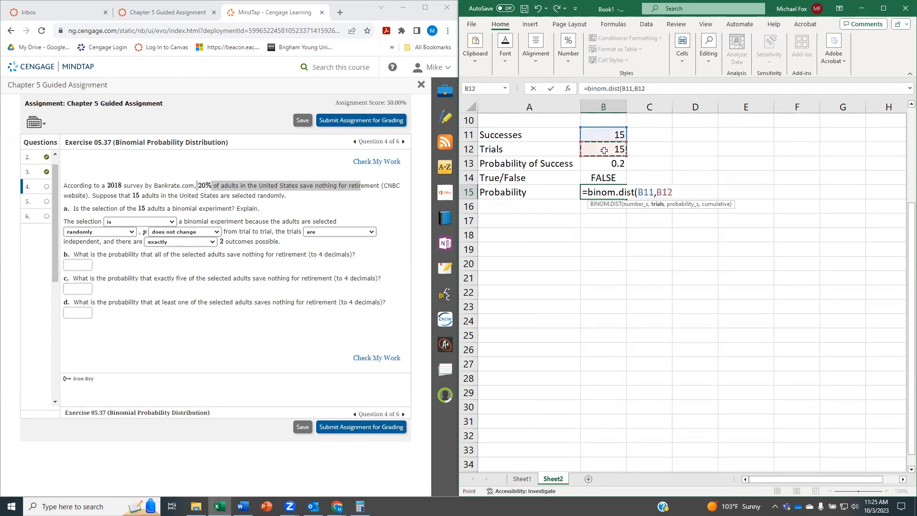
pyautogui.write(',')
pyautogui.click(605, 161)
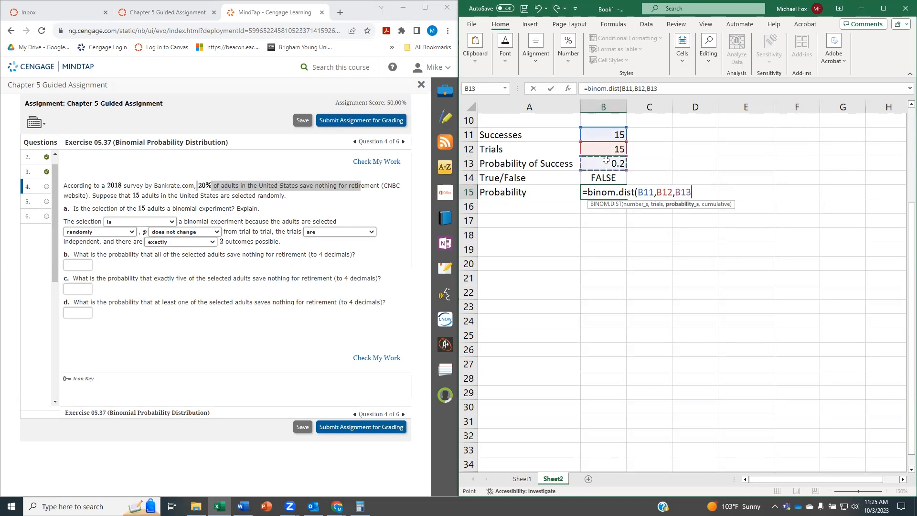
pyautogui.write('.')
pyautogui.press('BackSpace')
pyautogui.write(',')
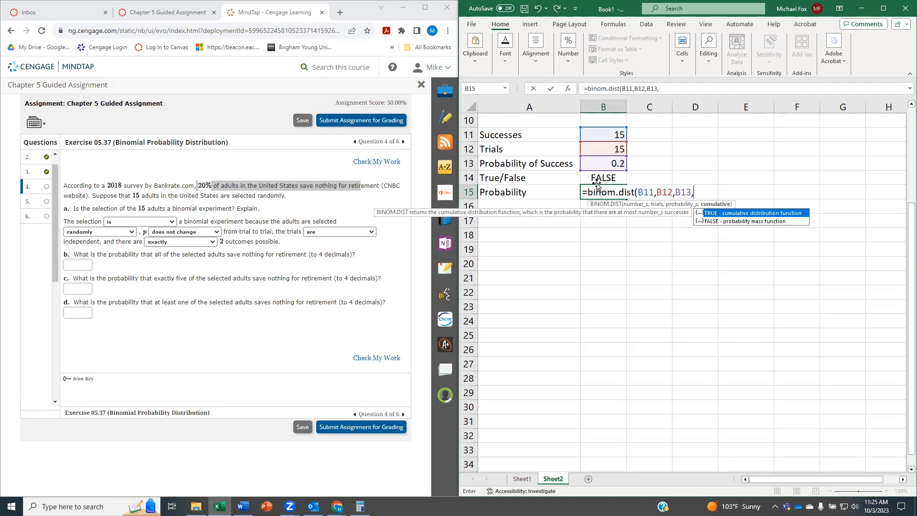
pyautogui.click(595, 178)
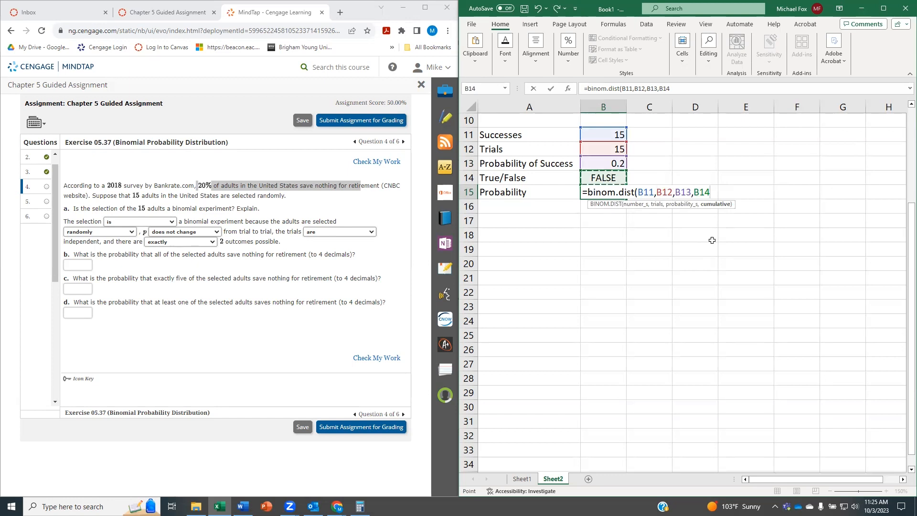
pyautogui.write(')')
pyautogui.press('Return')
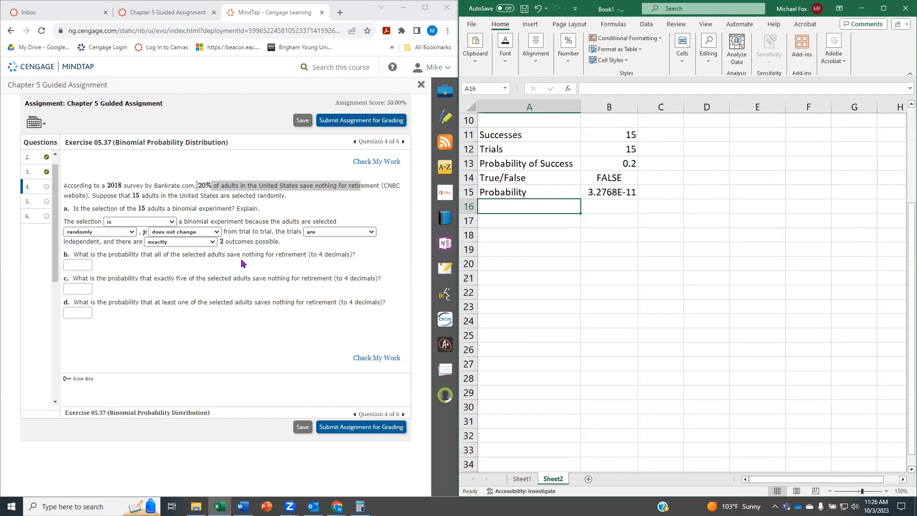
# Enter 0 as the part b answer in question 4 and set Successes in cell B11 to 5 for part c
pyautogui.click(89, 266)
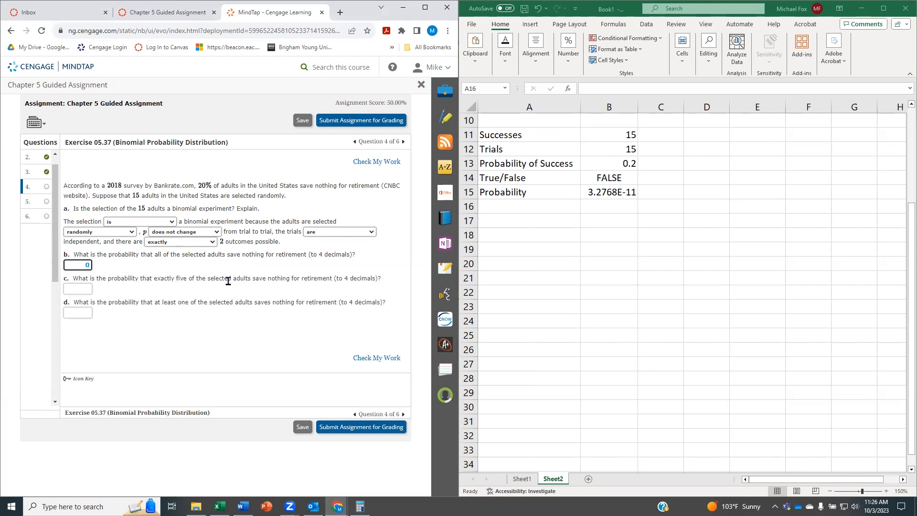
pyautogui.click(618, 137)
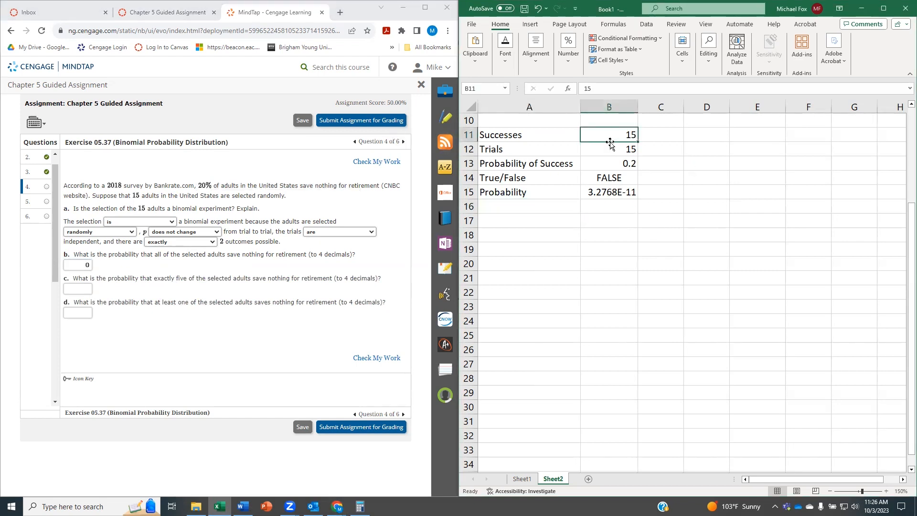
pyautogui.write('5')
pyautogui.press('Return')
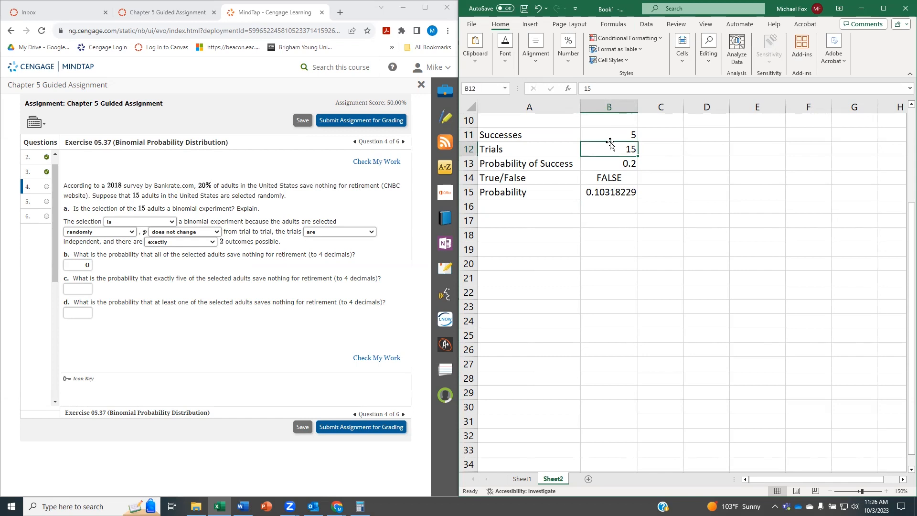
# Reduce the probability in cell B15 to four decimal places
pyautogui.click(600, 182)
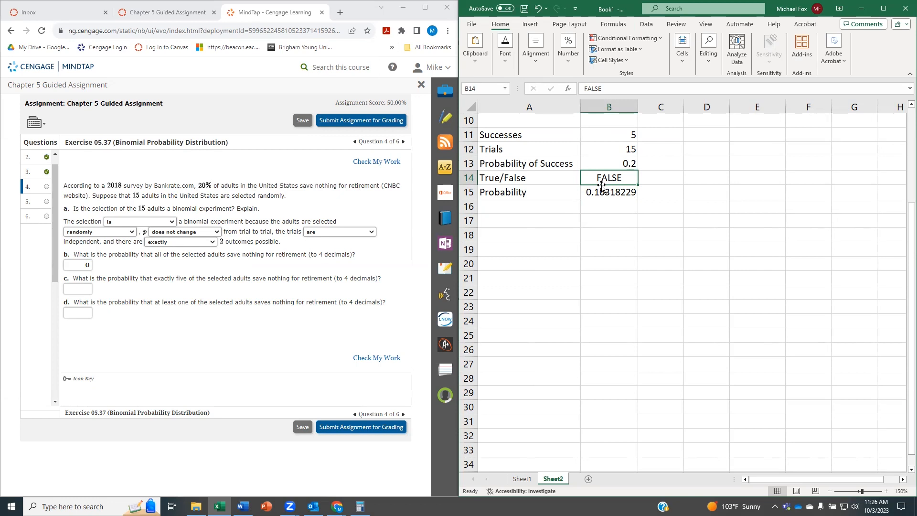
pyautogui.click(600, 195)
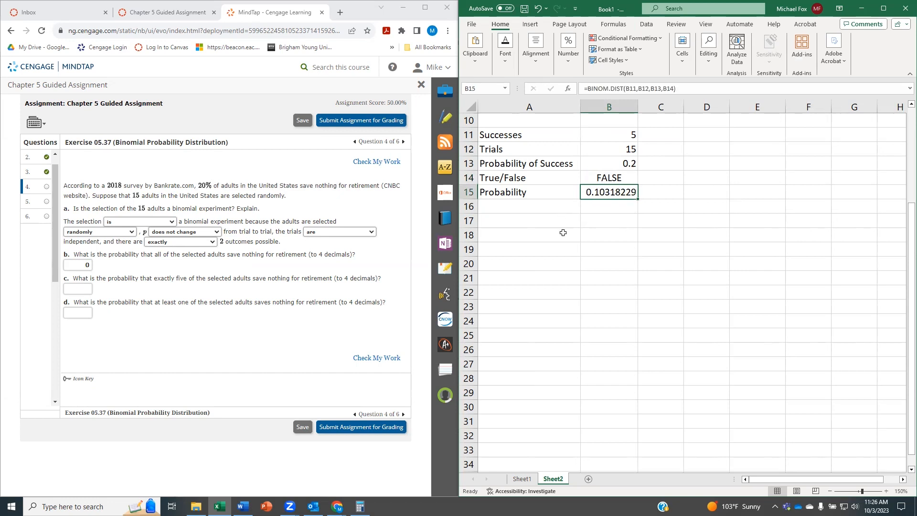
pyautogui.click(571, 66)
pyautogui.click(620, 103)
pyautogui.click(620, 103)
pyautogui.click(620, 103)
pyautogui.click(620, 103)
# Enter .1032 as the part c answer in question 4
pyautogui.click(85, 285)
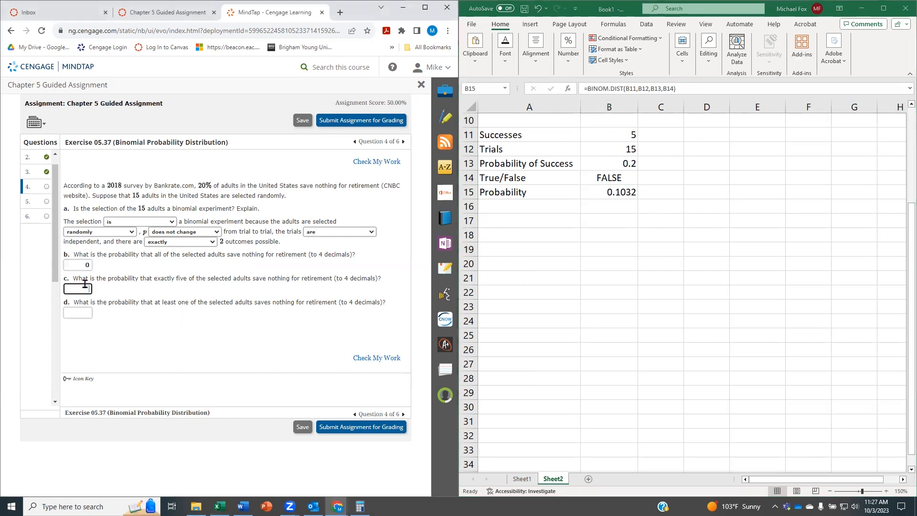
pyautogui.write('.1032')
pyautogui.hotkey('ctrl', 'a')
# Set Successes in cell B11 to 1 and the True/False argument in cell B14 to TRUE
pyautogui.click(622, 139)
pyautogui.click(609, 139)
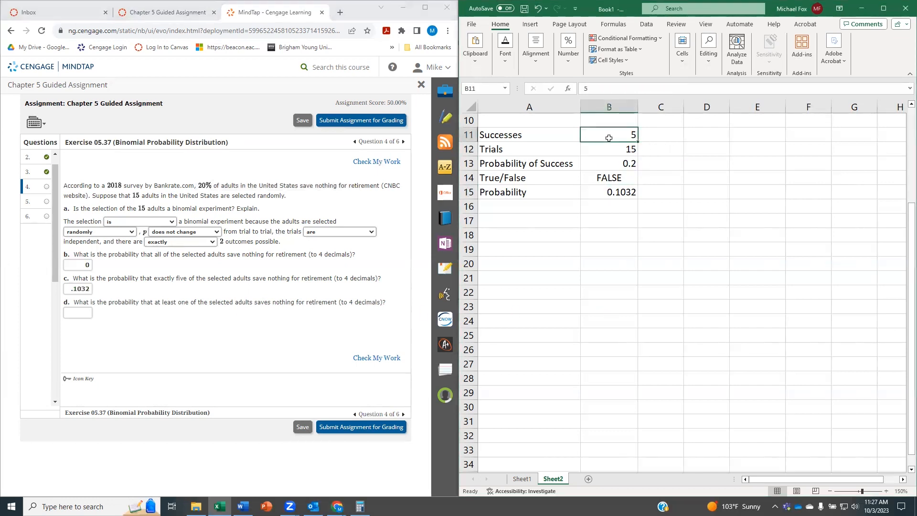
pyautogui.write('1')
pyautogui.press('Return')
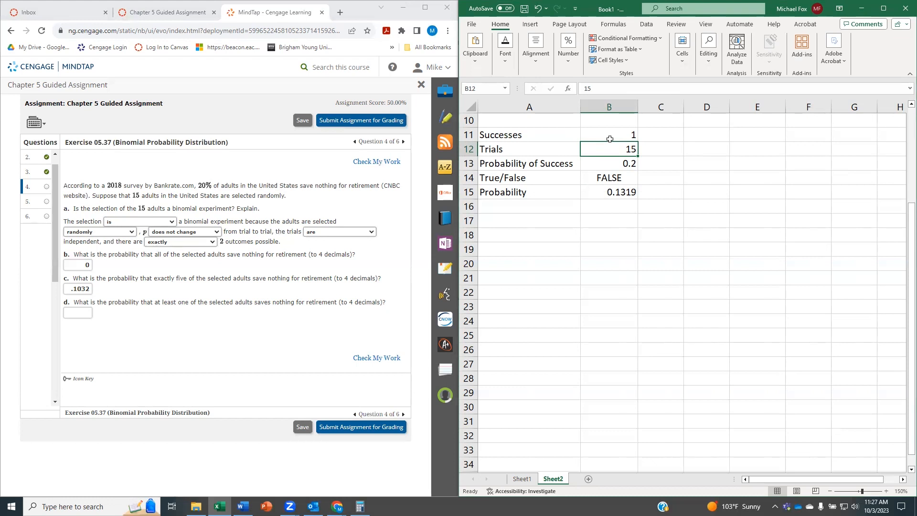
pyautogui.click(611, 178)
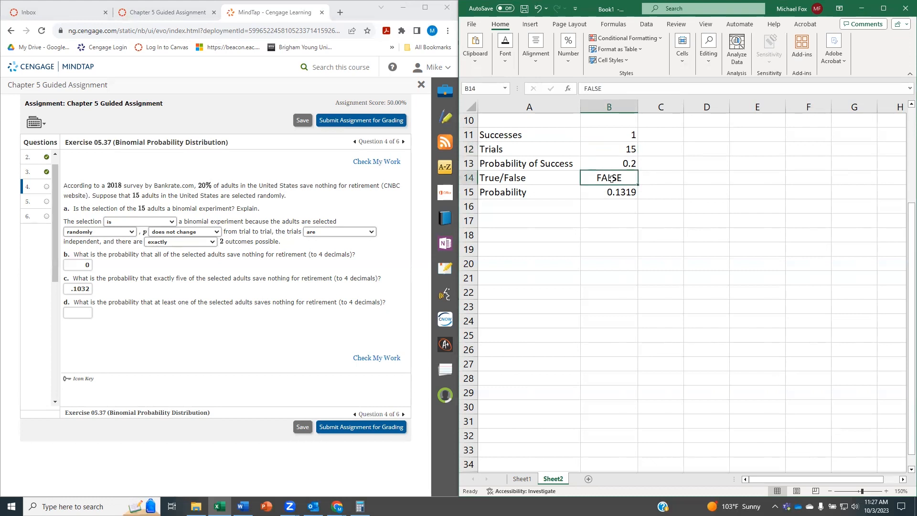
pyautogui.write('TRUE')
pyautogui.press('Return')
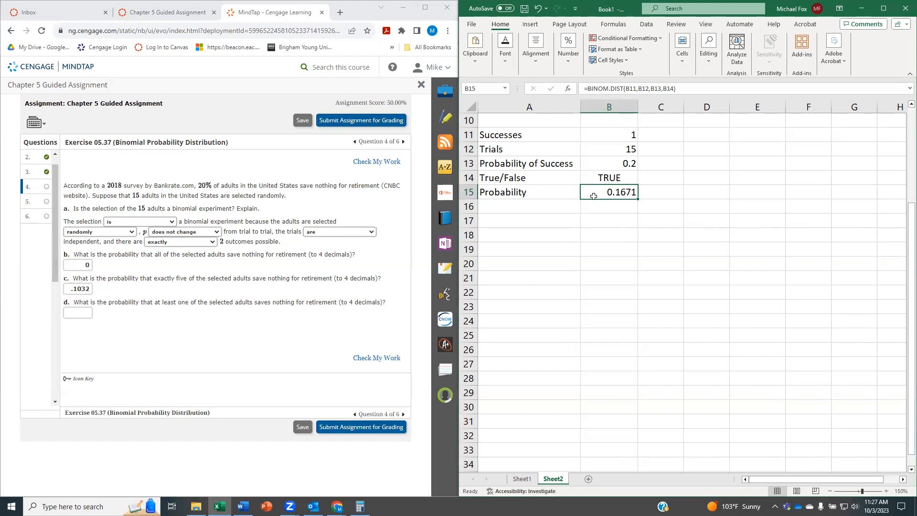
# Enter the label Probability Greater in cell A16
pyautogui.click(540, 193)
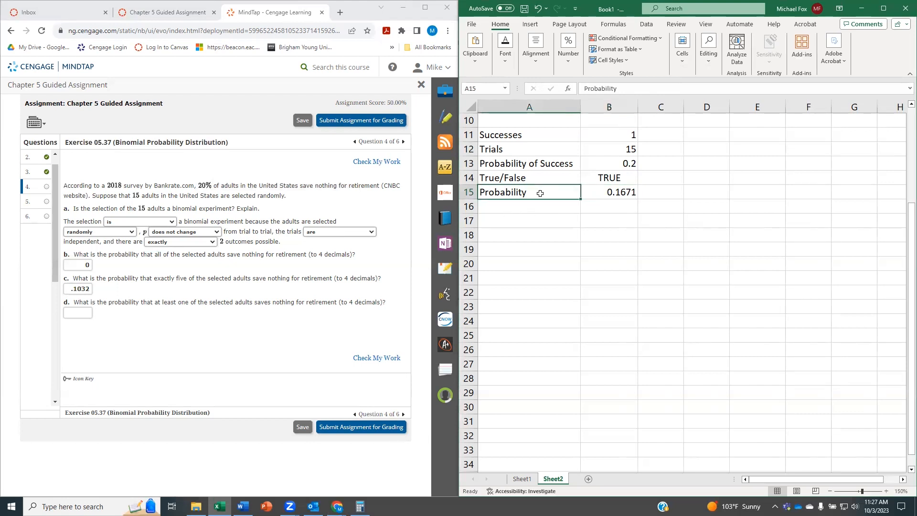
pyautogui.click(624, 88)
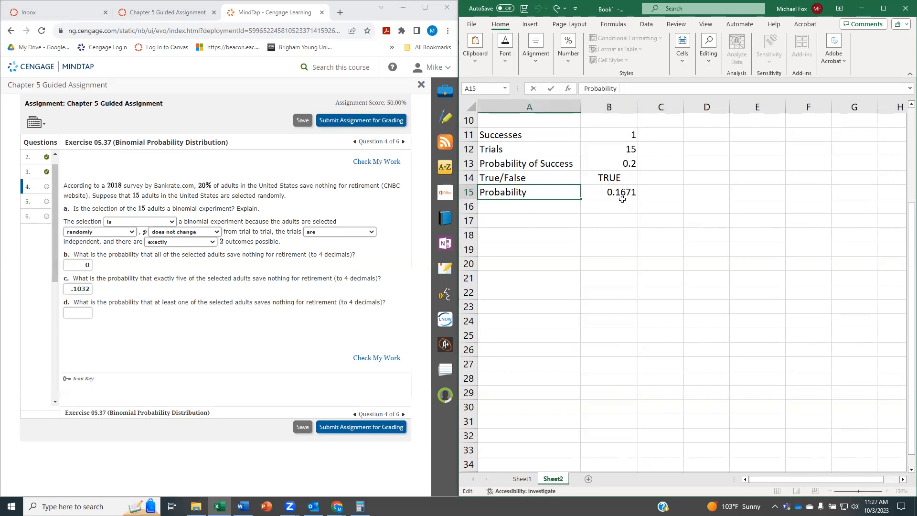
pyautogui.click(523, 206)
pyautogui.write('Pr')
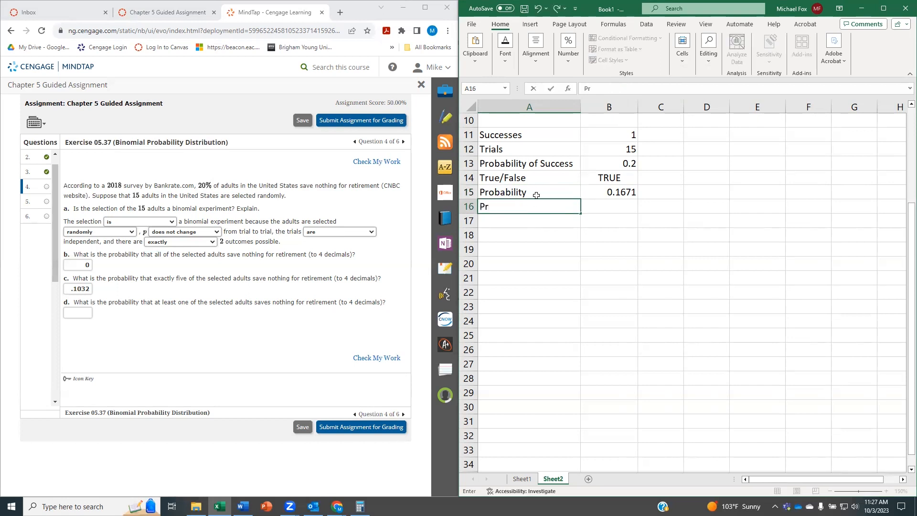
pyautogui.write('obability Greater')
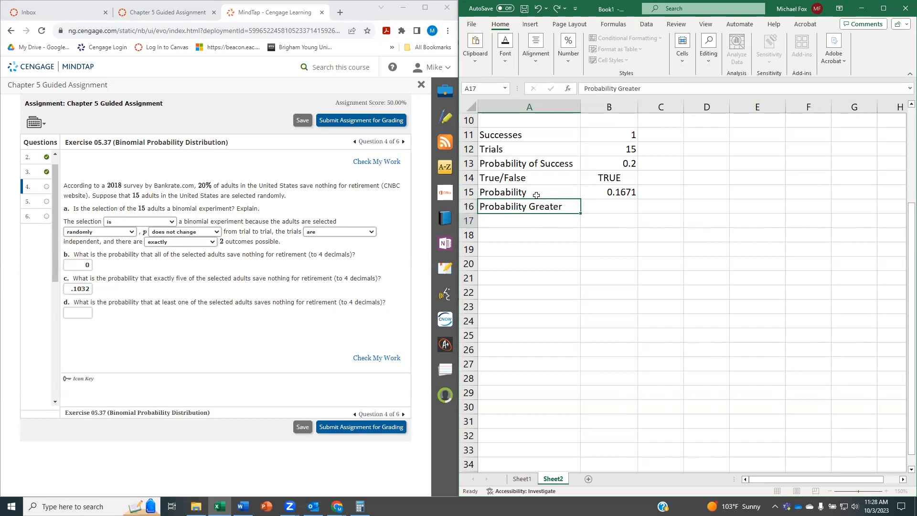
pyautogui.press('Return')
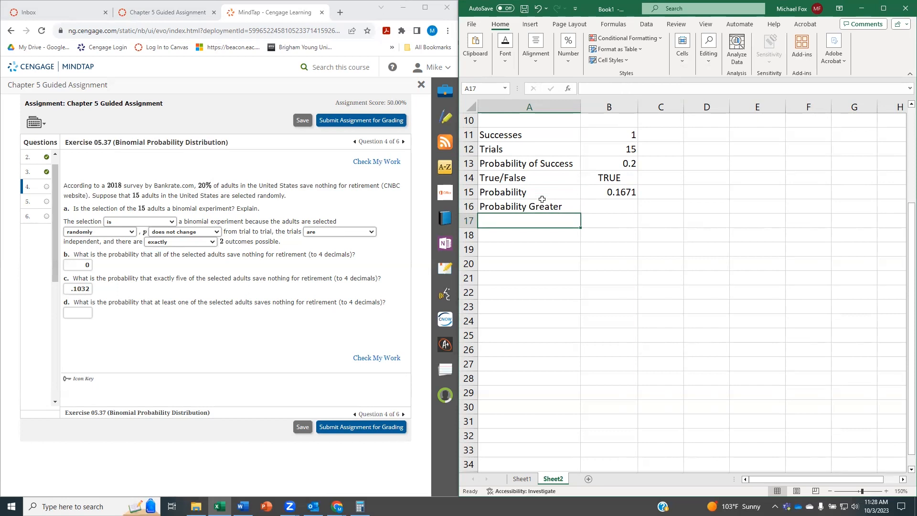
# Compute the complement of the cumulative probability in cell B16 with the formula =1-B15
pyautogui.click(619, 204)
pyautogui.write('=')
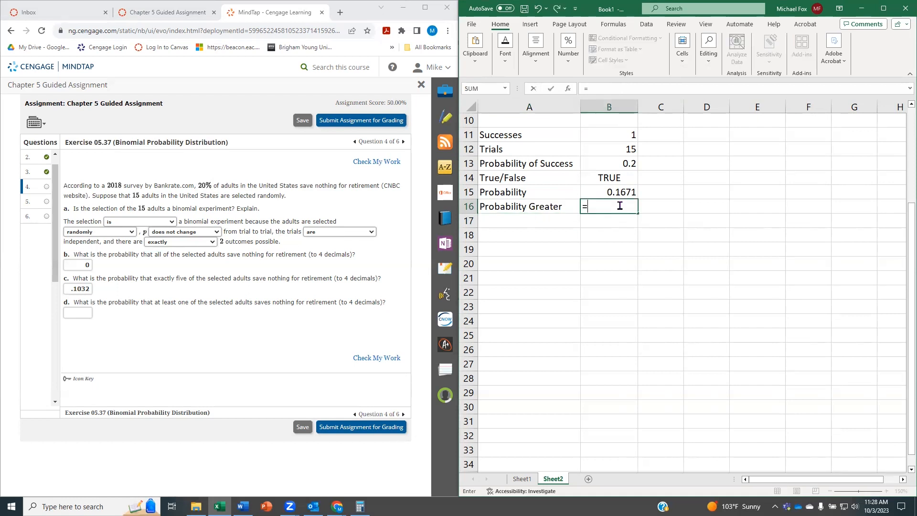
pyautogui.write('1-')
pyautogui.click(601, 190)
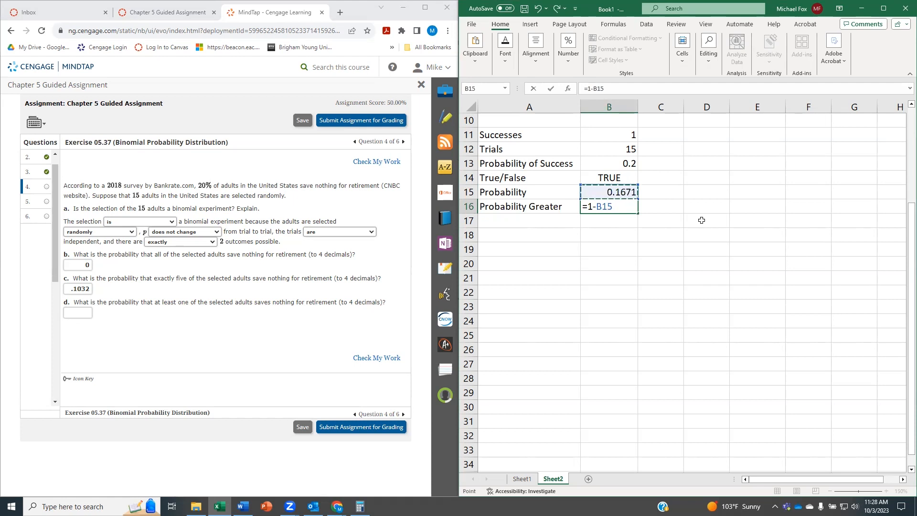
pyautogui.press('Return')
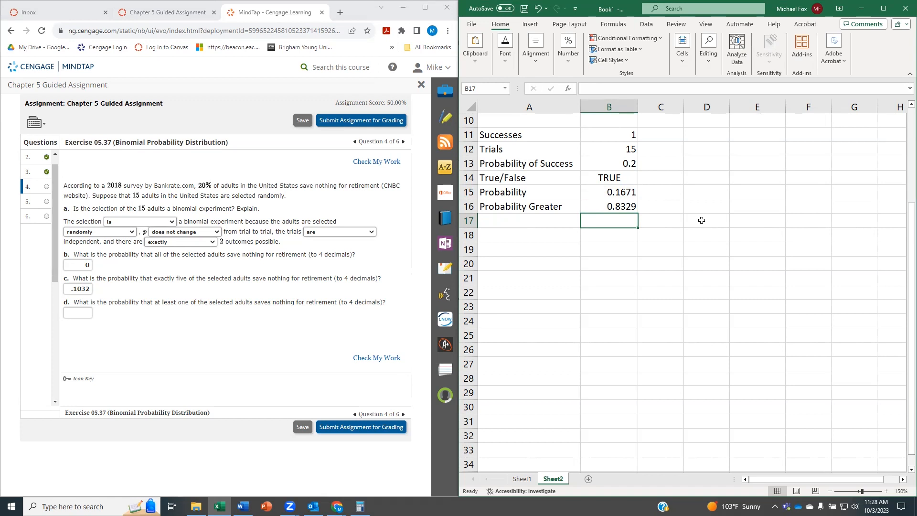
# Set Successes in cell B11 to 0 so that Probability Greater covers at least one success
pyautogui.click(617, 134)
pyautogui.click(611, 191)
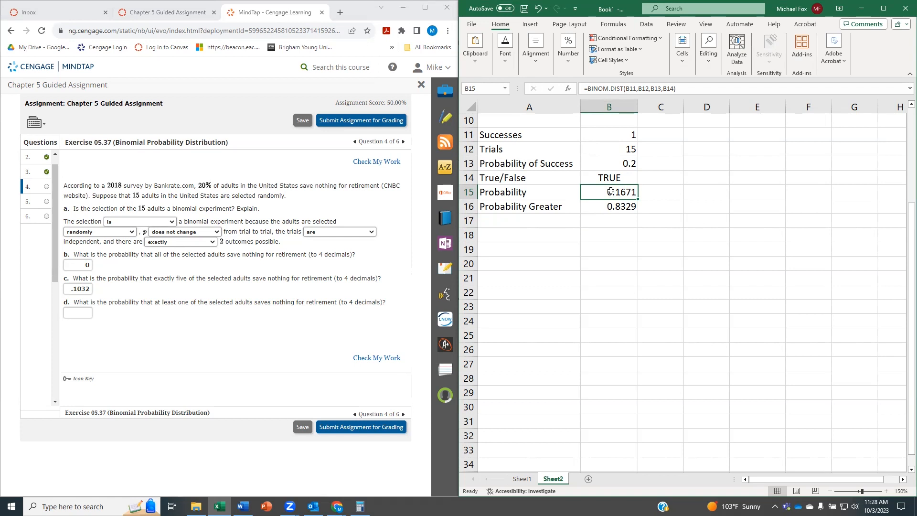
pyautogui.click(612, 209)
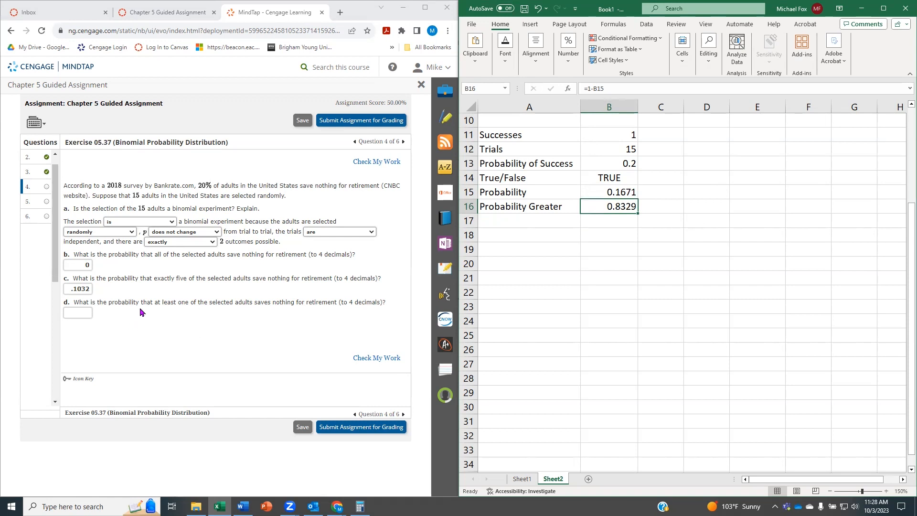
pyautogui.click(610, 136)
pyautogui.write('0')
pyautogui.press('Return')
pyautogui.click(612, 194)
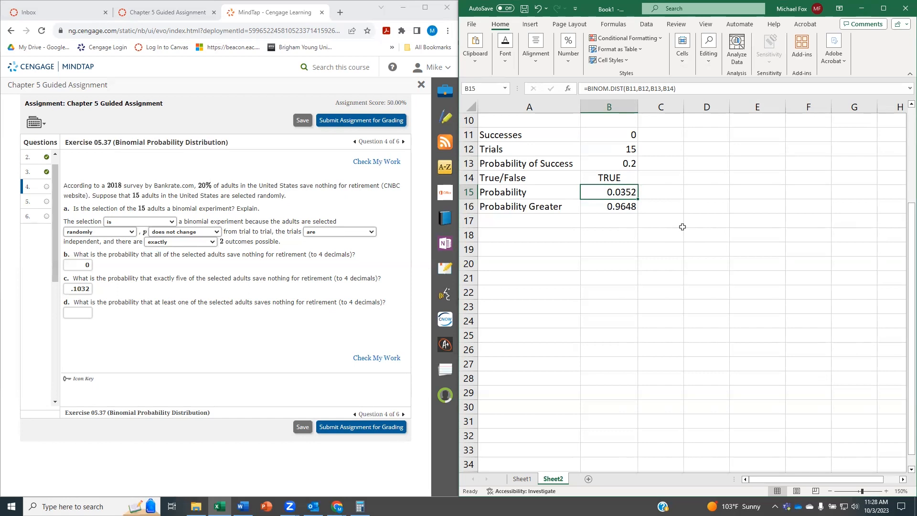
pyautogui.click(611, 208)
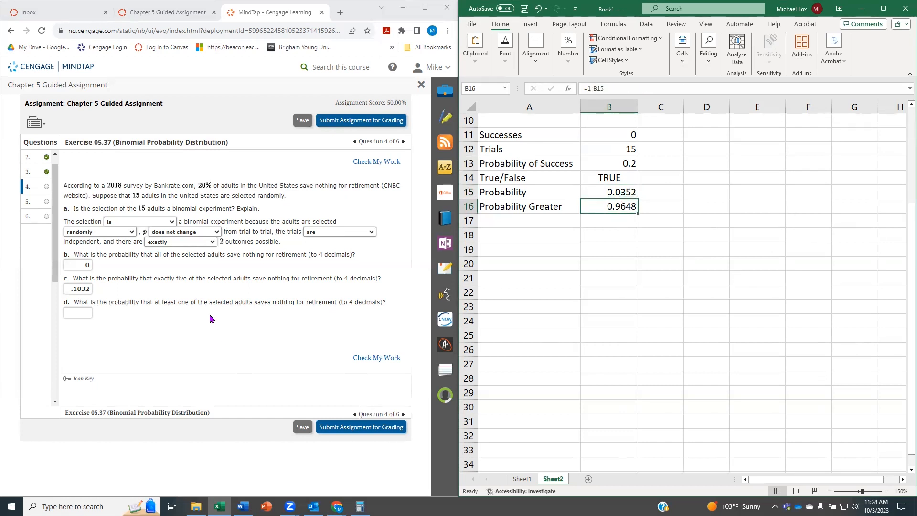
# Enter .9648 as the part d answer and check the work for question 4
pyautogui.click(82, 313)
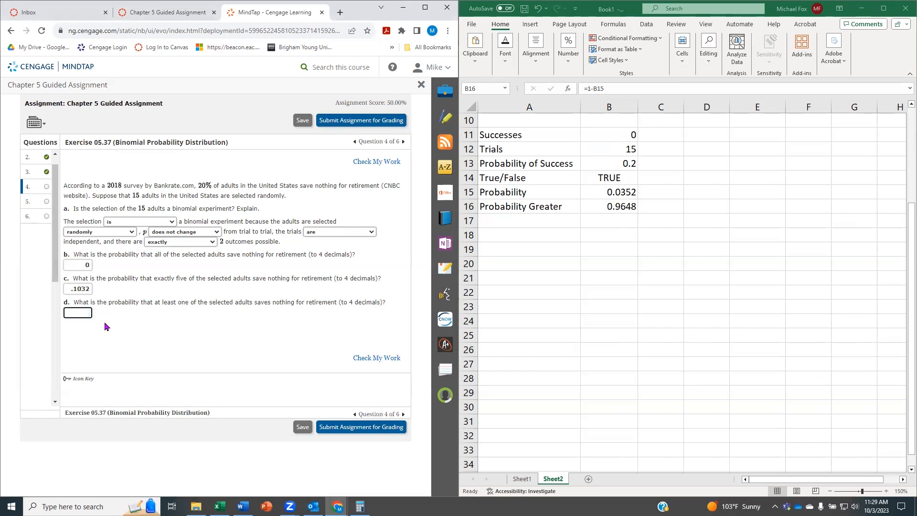
pyautogui.write('.9648')
pyautogui.click(150, 327)
pyautogui.click(375, 359)
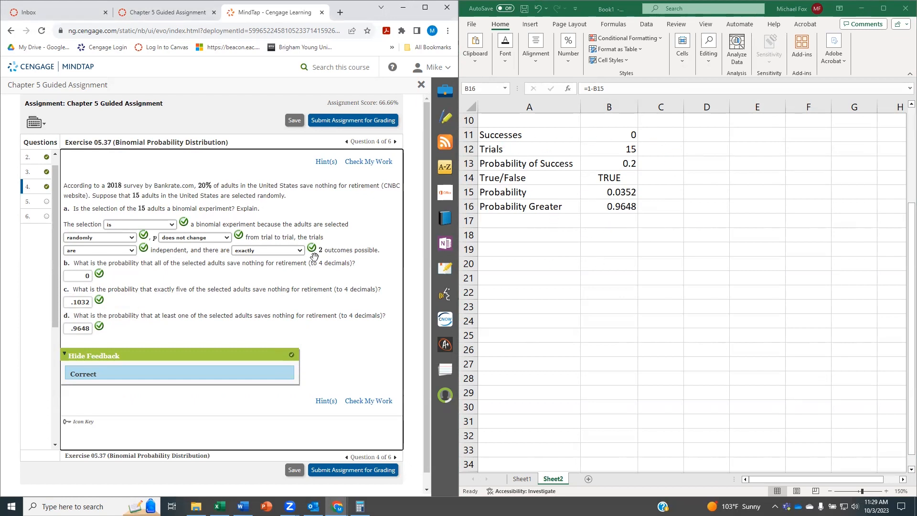
# Open question 5 of the assignment, the Poisson probability exercise on airline passenger arrivals
pyautogui.click(27, 203)
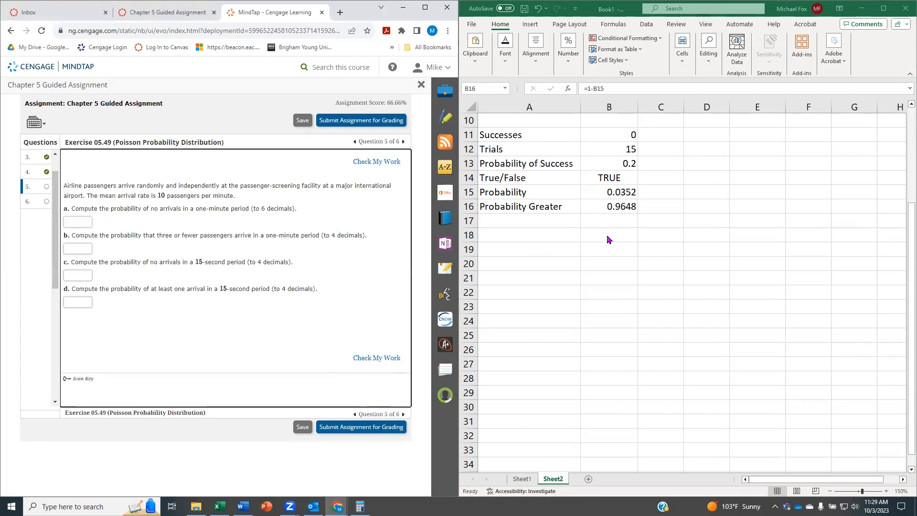
pyautogui.scroll(-2, 607, 238)
pyautogui.scroll(-1, 608, 238)
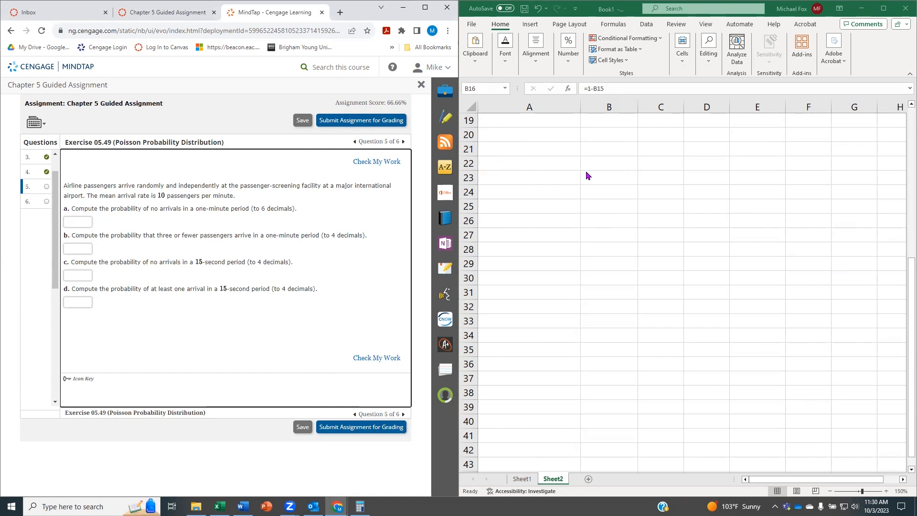
pyautogui.click(541, 135)
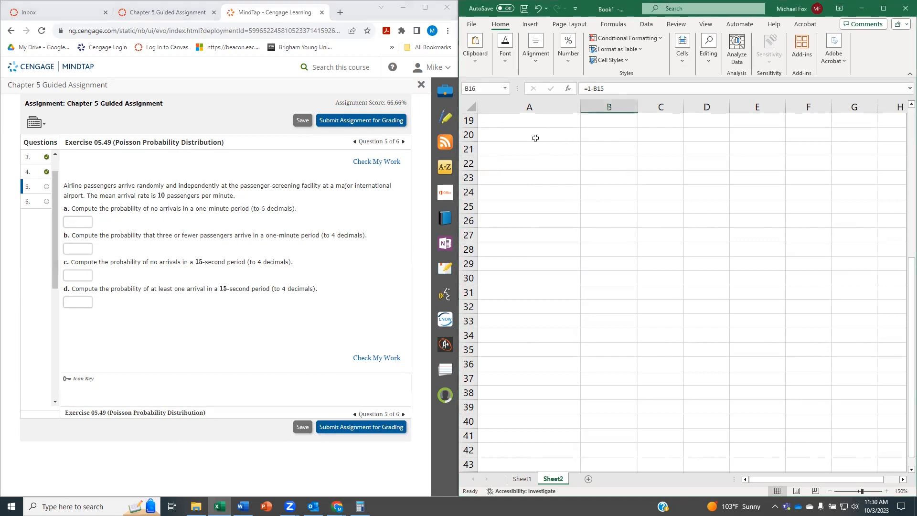
pyautogui.click(529, 193)
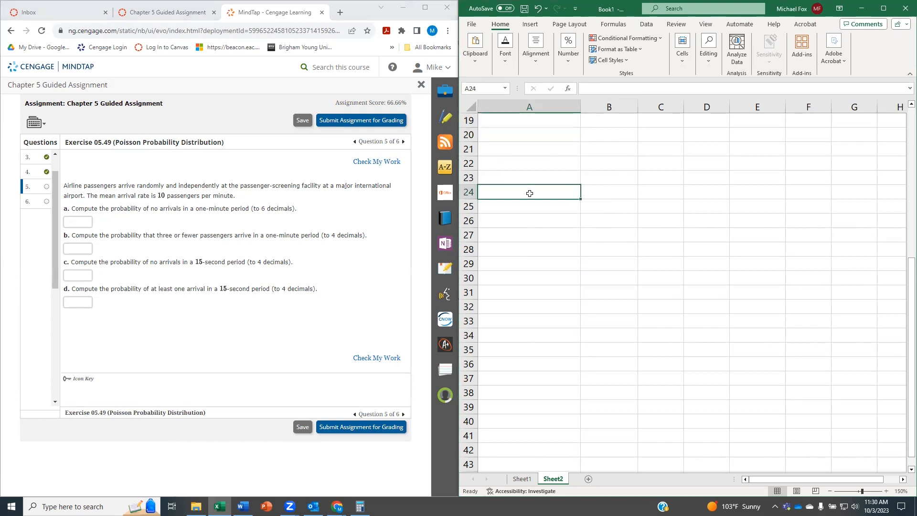
pyautogui.click(587, 191)
pyautogui.write('=')
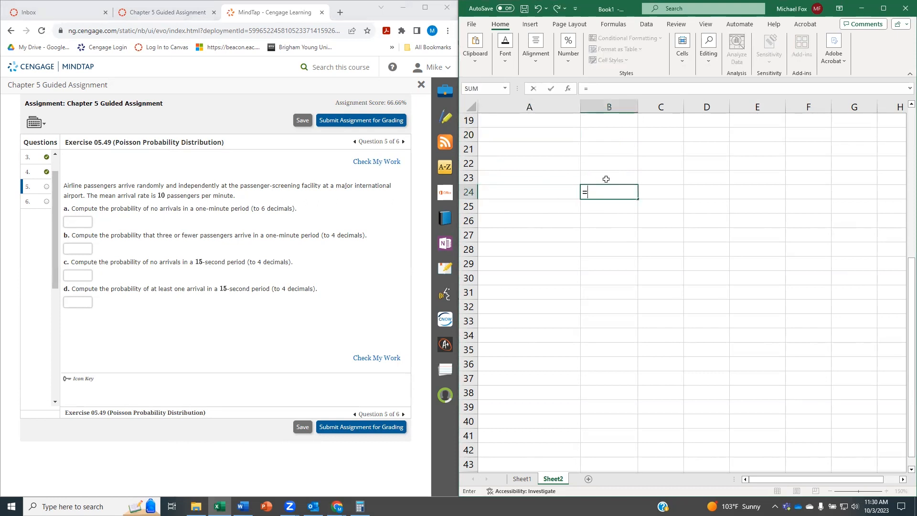
pyautogui.write('[')
pyautogui.press('BackSpace')
pyautogui.write('poi')
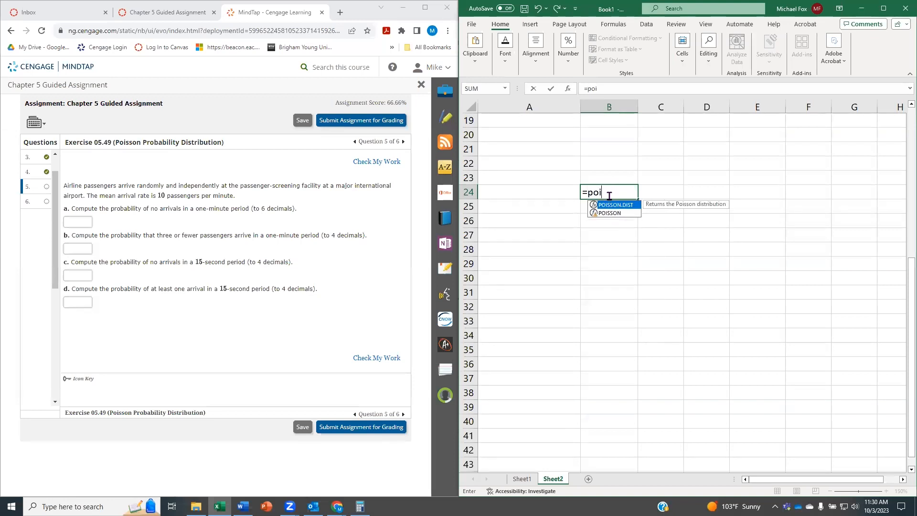
pyautogui.doubleClick(612, 205)
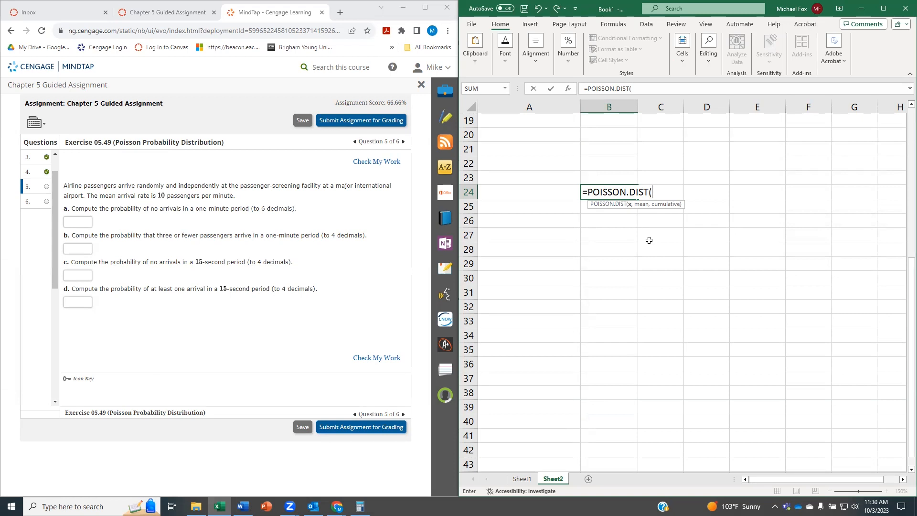
pyautogui.press('Return')
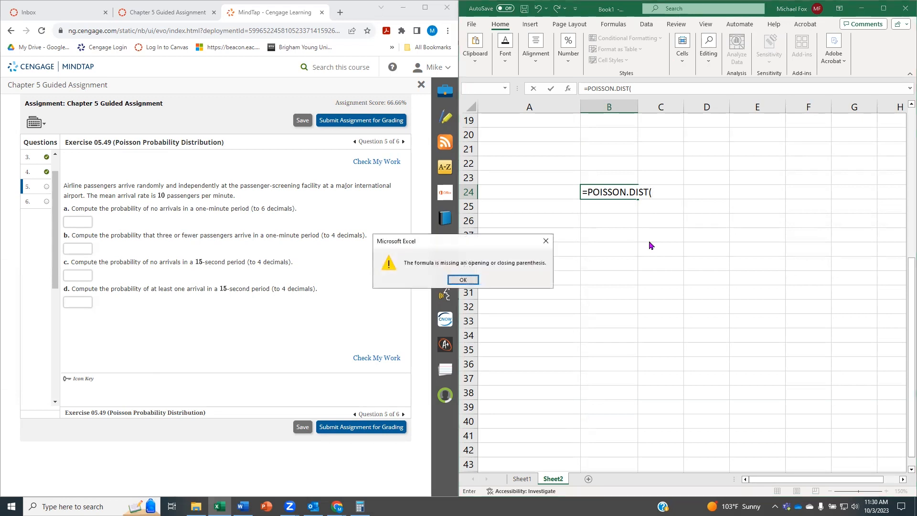
pyautogui.click(472, 281)
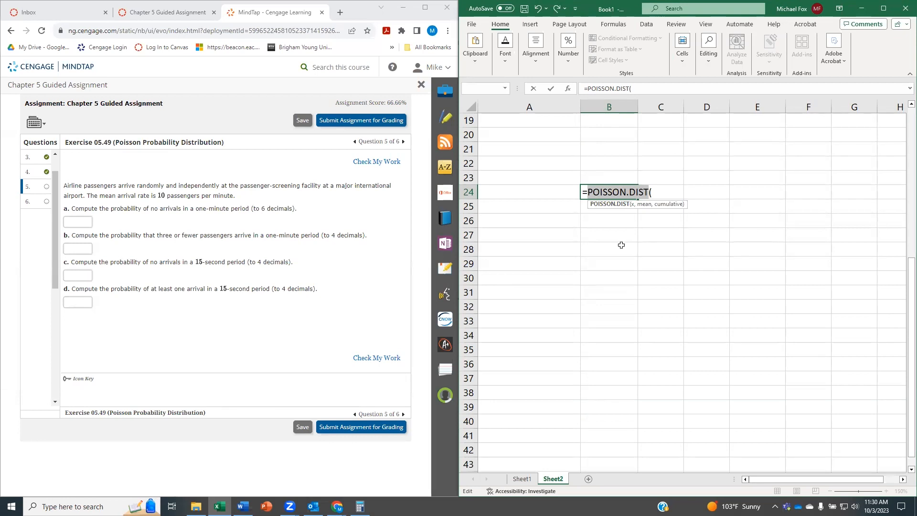
pyautogui.press('BackSpace')
pyautogui.press('BackSpace')
pyautogui.press('BackSpace')
pyautogui.click(586, 231)
# Enter the Poisson argument labels x, mean and cumulative in cells A20 to A22
pyautogui.click(529, 135)
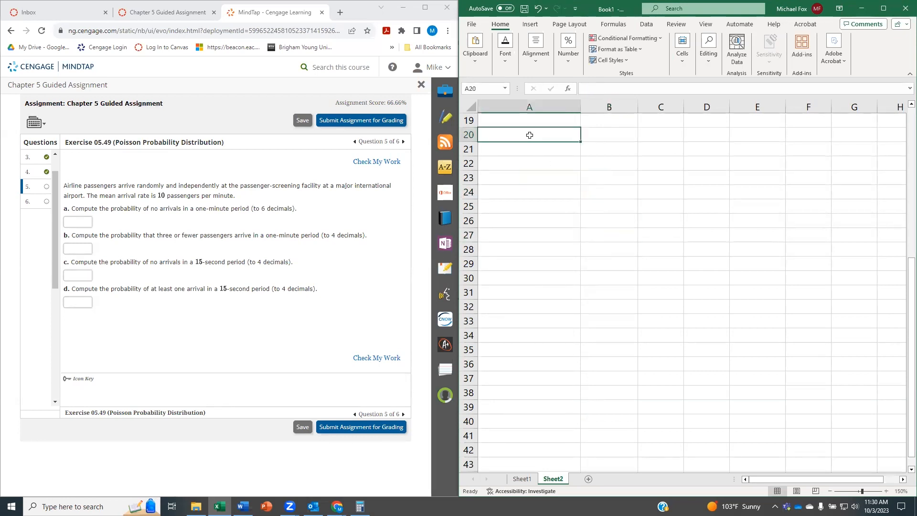
pyautogui.write('x')
pyautogui.press('Tab')
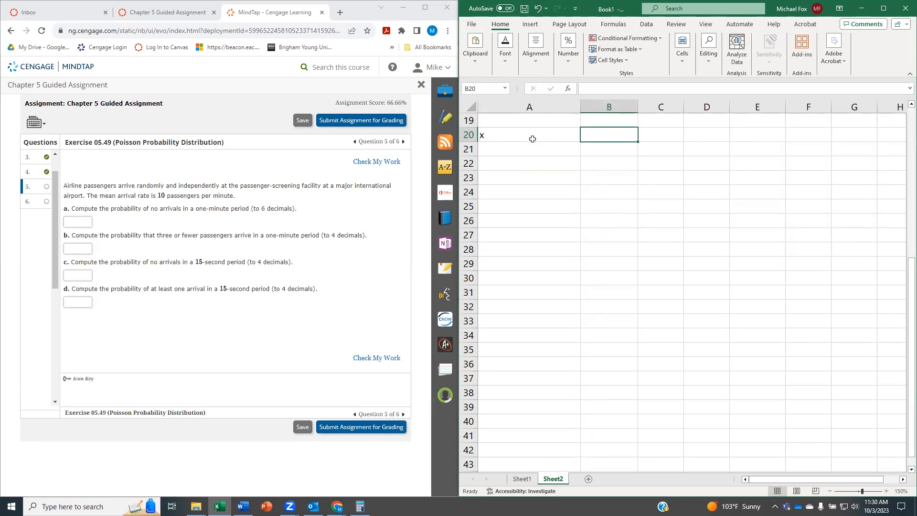
pyautogui.click(528, 149)
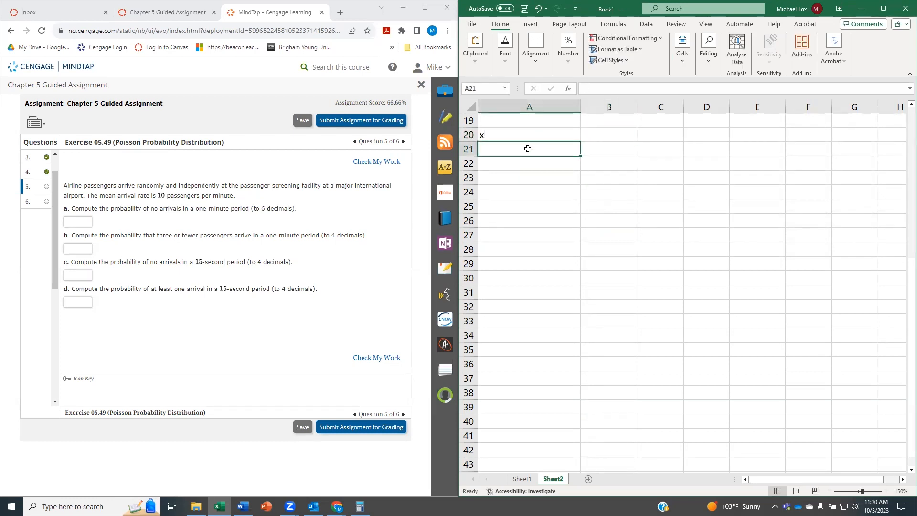
pyautogui.write('mean')
pyautogui.press('Tab')
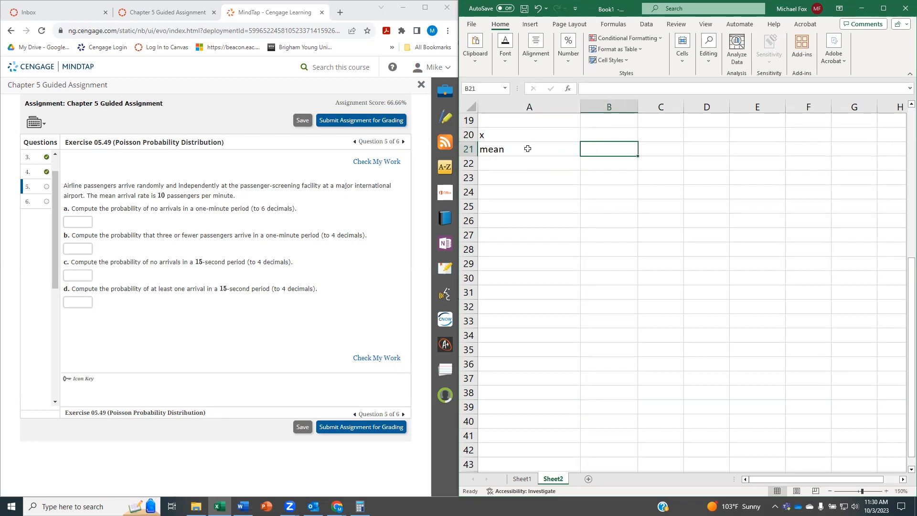
pyautogui.press('Down')
pyautogui.press('Left')
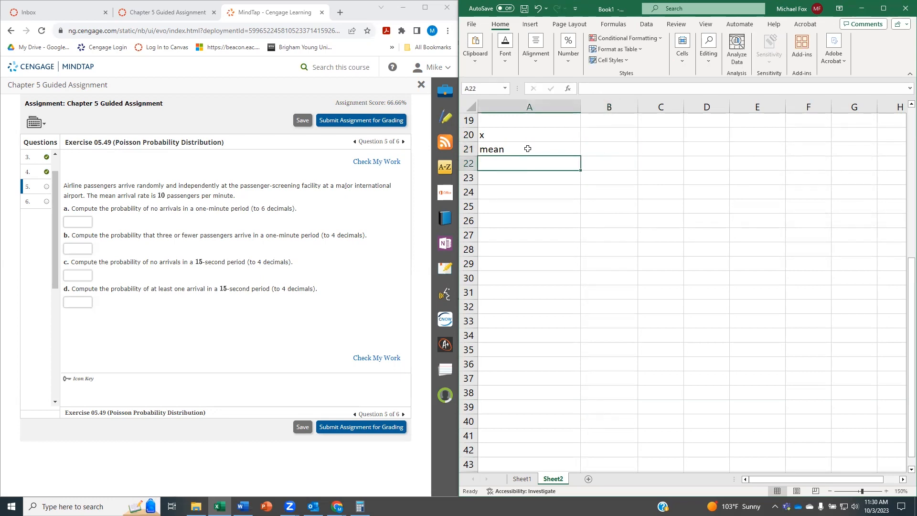
pyautogui.write('cu')
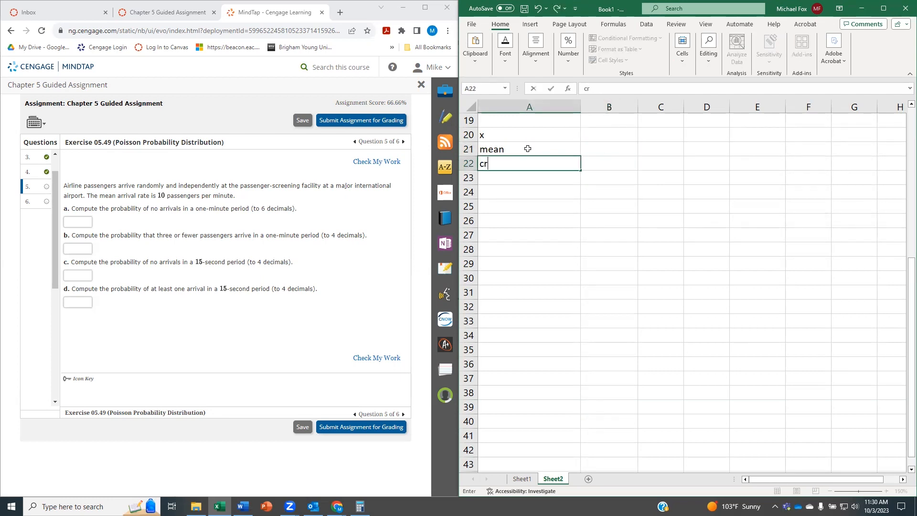
pyautogui.write('mulative')
pyautogui.press('Tab')
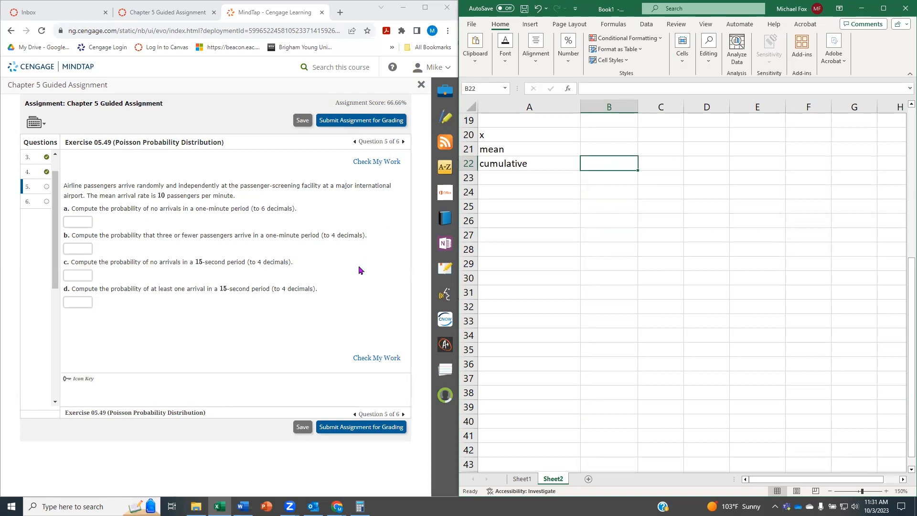
# Enter the part a arguments: x 0 in B20, mean 10 in B21 and cumulative FALSE in B22
pyautogui.click(604, 149)
pyautogui.write('10')
pyautogui.press('Return')
pyautogui.click(605, 133)
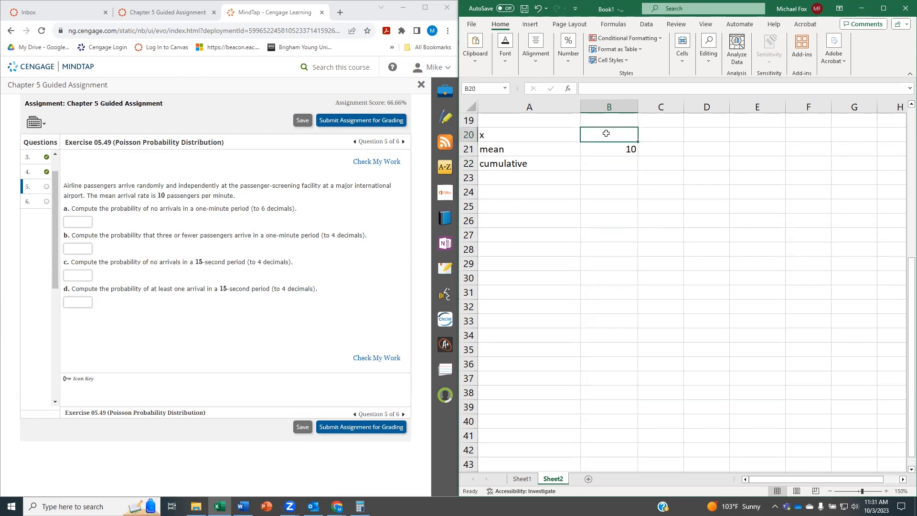
pyautogui.write('0')
pyautogui.press('Return')
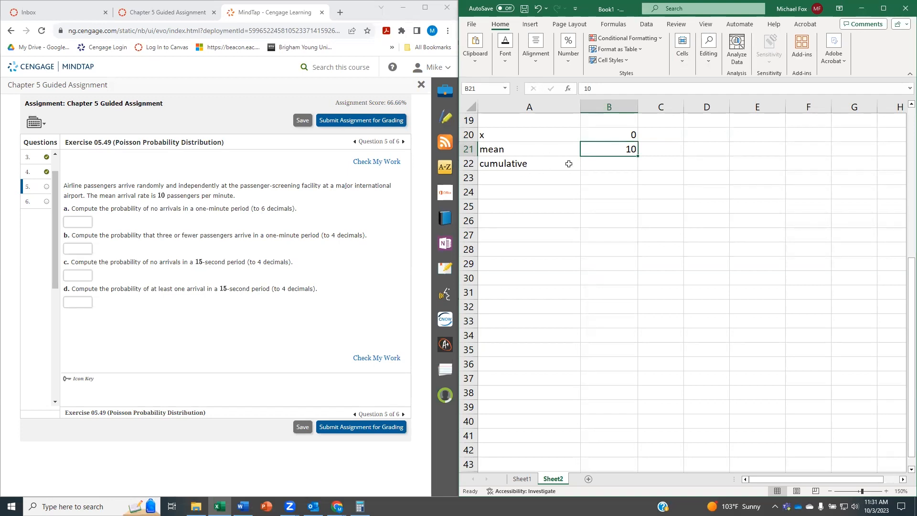
pyautogui.click(604, 163)
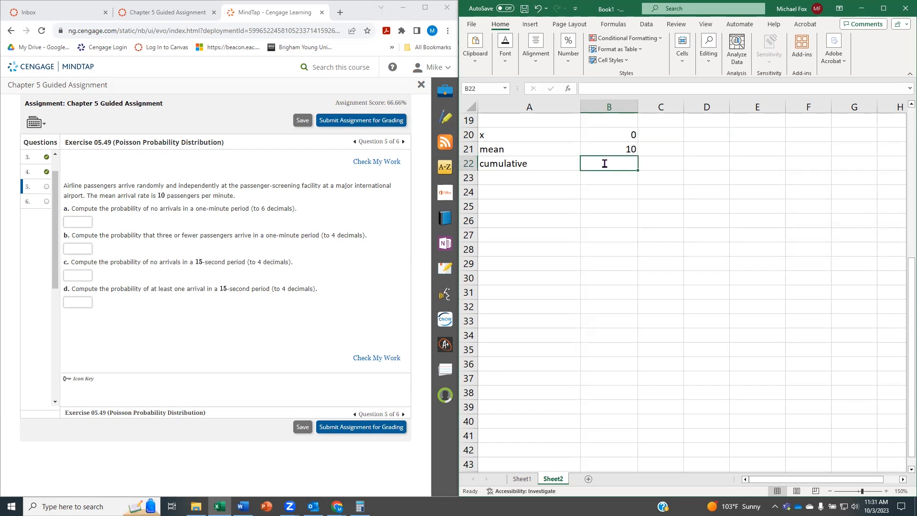
pyautogui.write('FALSE')
pyautogui.press('Return')
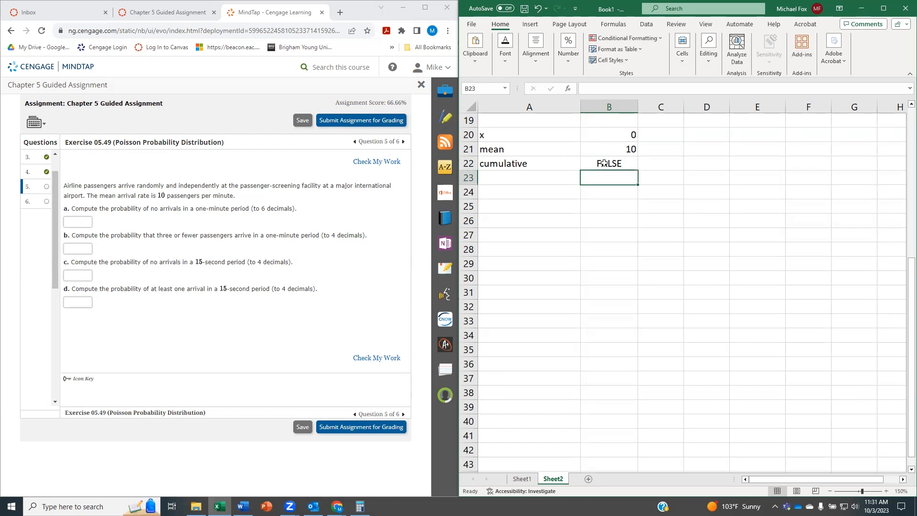
# Label cell A23 as probability, directly below the cumulative label
pyautogui.press('Left')
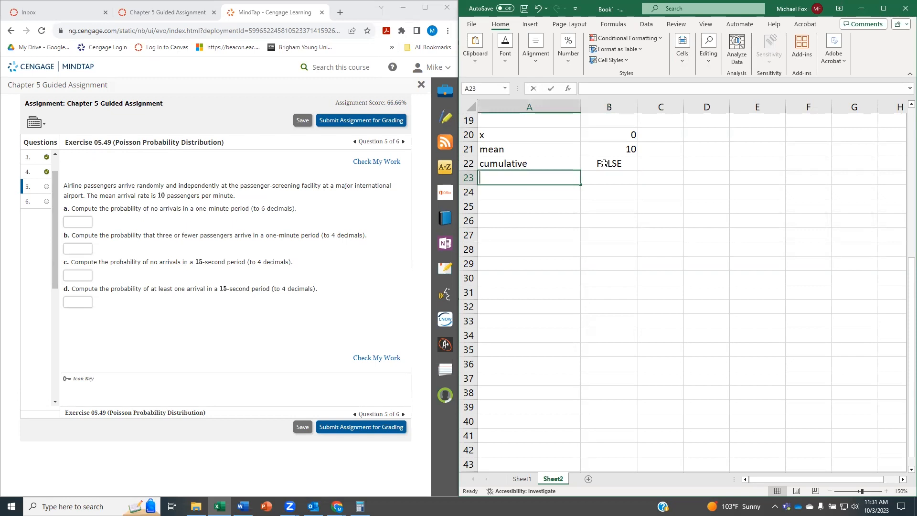
pyautogui.write('prboa')
pyautogui.write('obability')
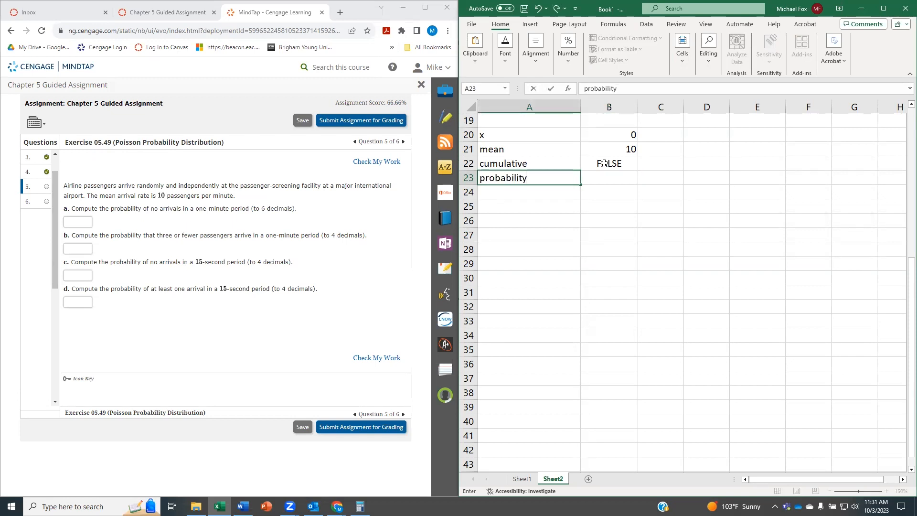
pyautogui.press('Tab')
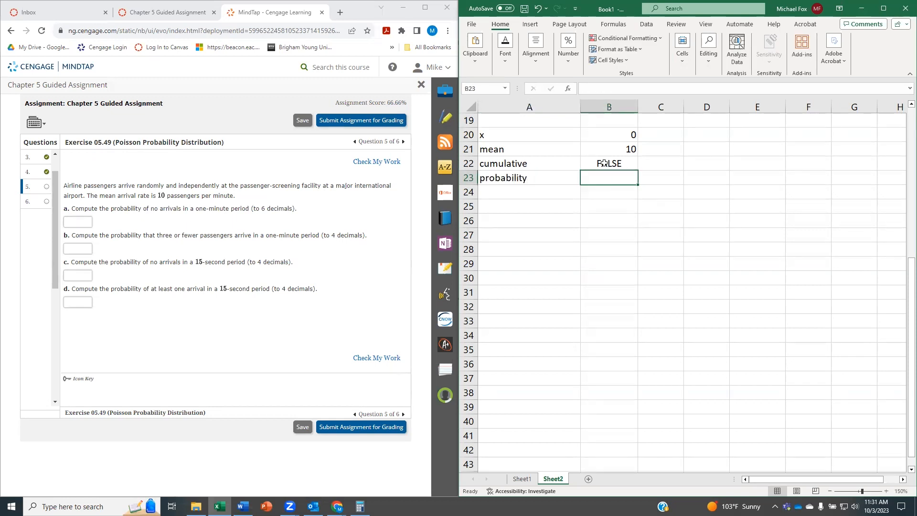
# Build a POISSON.DIST formula in B23 that references x in B20, mean in B21 and cumulative in B22
pyautogui.write('=')
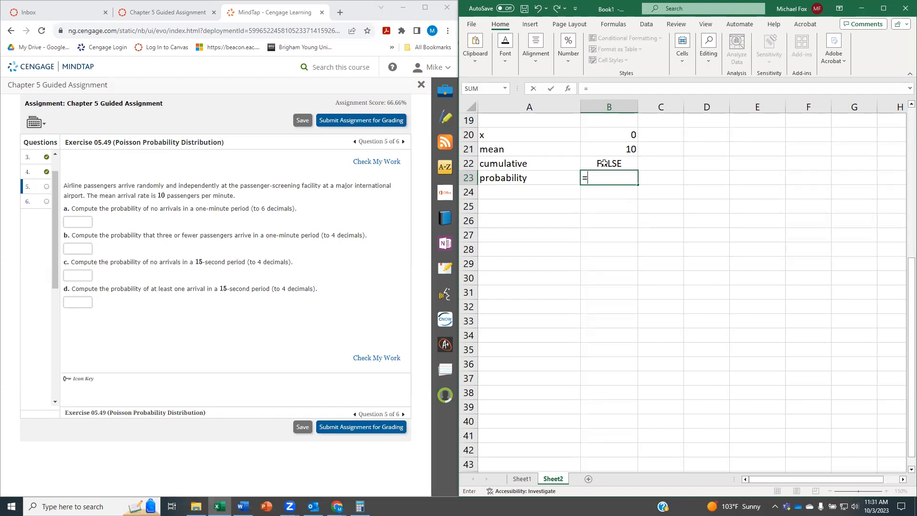
pyautogui.write('poi')
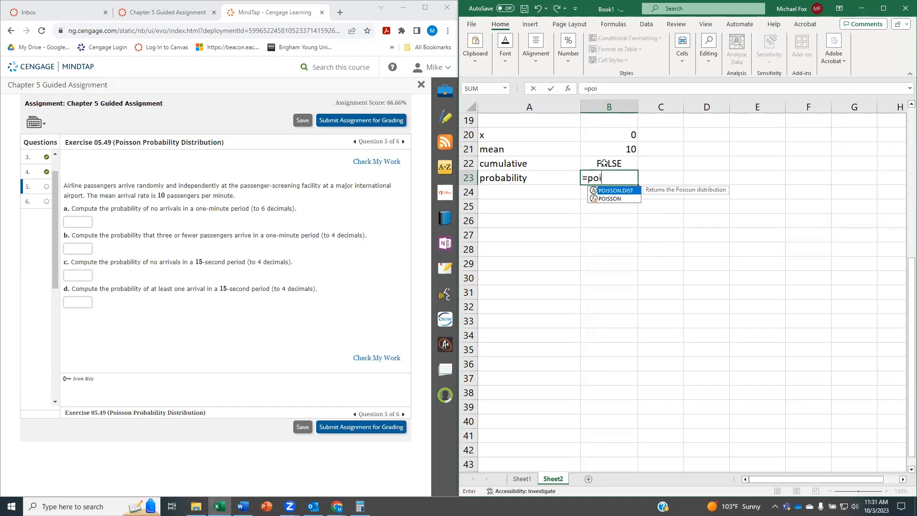
pyautogui.doubleClick(625, 191)
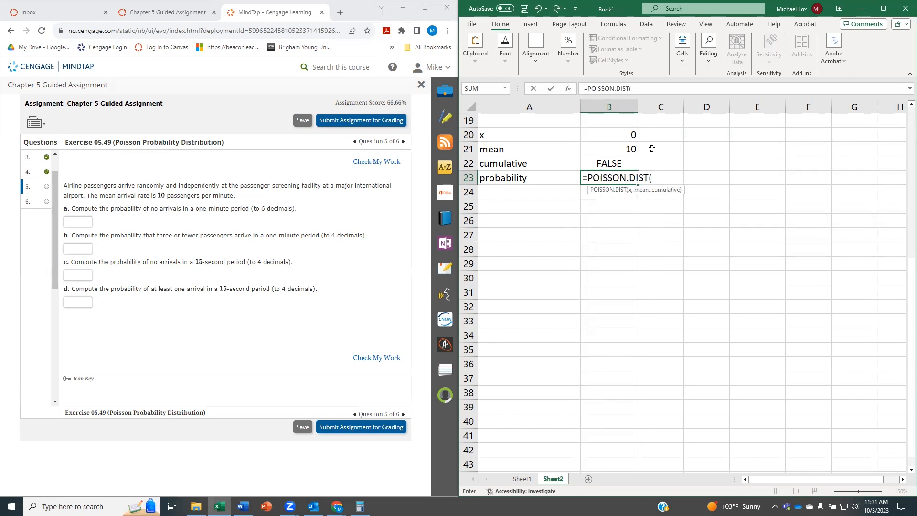
pyautogui.click(607, 135)
pyautogui.write(',')
pyautogui.click(611, 152)
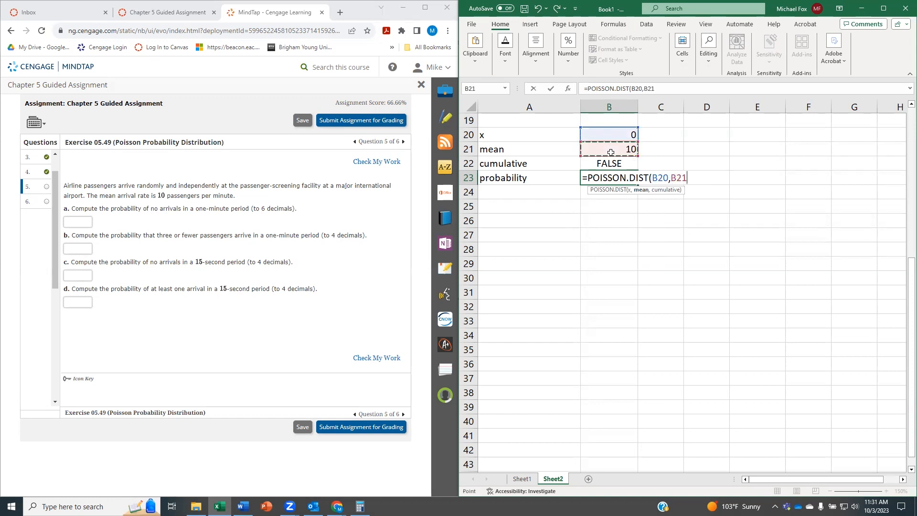
pyautogui.write('.')
pyautogui.click(609, 163)
pyautogui.write(')')
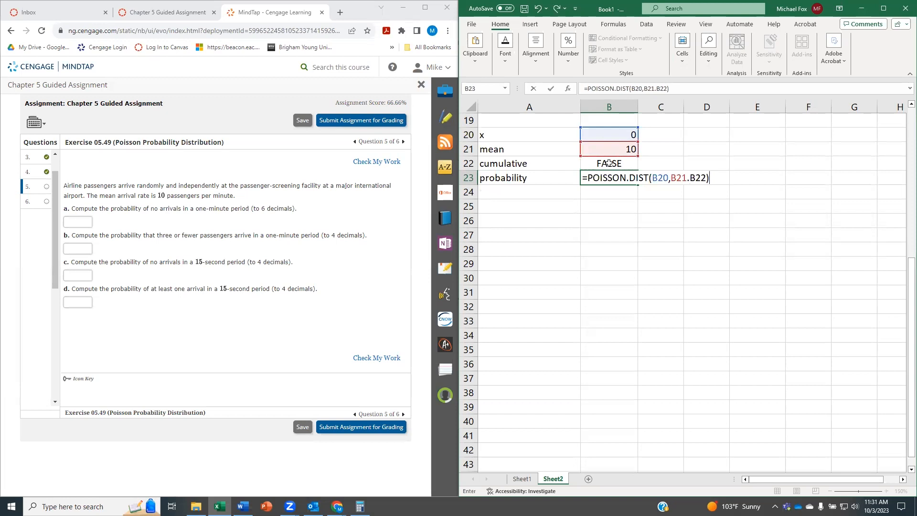
pyautogui.press('Return')
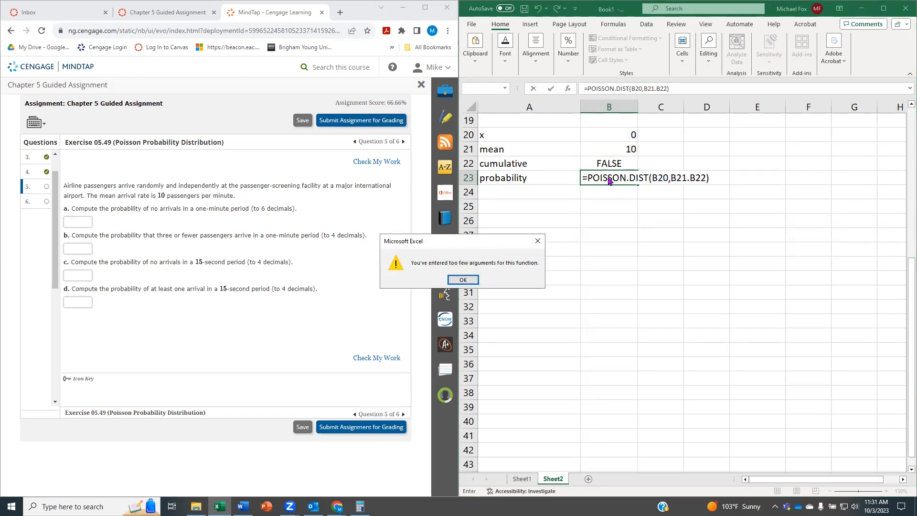
# Replace the period between B21 and B22 with a comma so the formula reads =POISSON.DIST(B20,B21,B22)
pyautogui.click(463, 279)
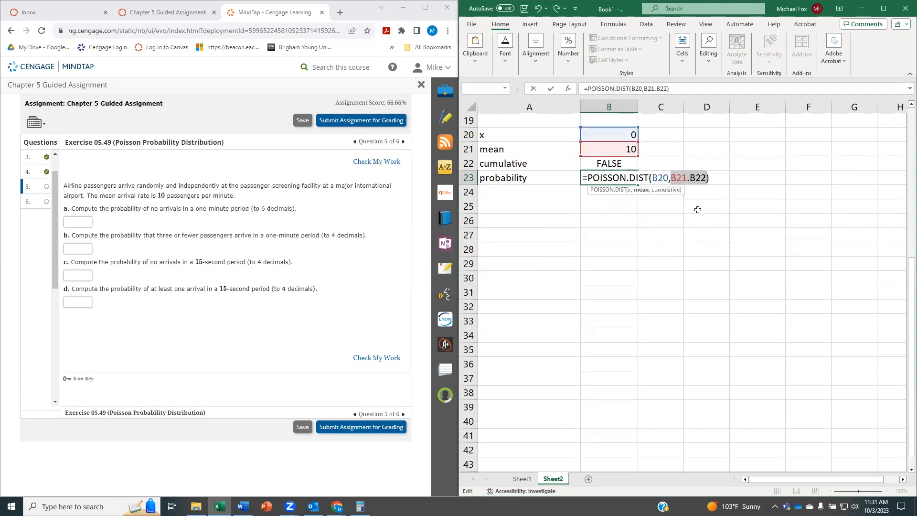
pyautogui.click(688, 180)
pyautogui.press('BackSpace')
pyautogui.write(',')
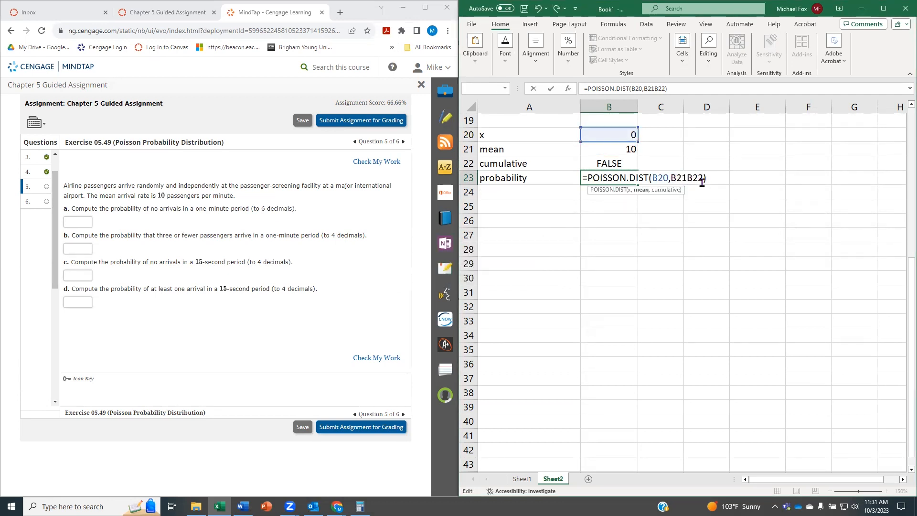
pyautogui.press('Return')
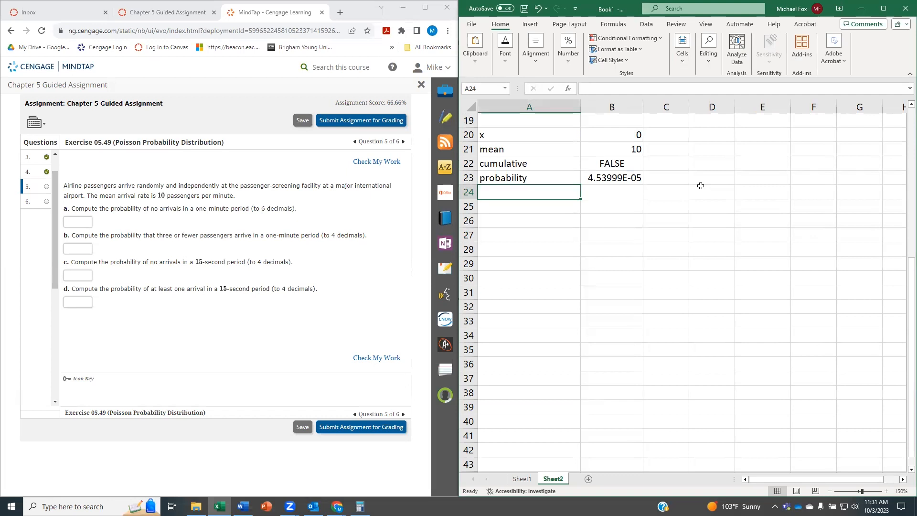
# Format the probability in cell B23 as a decimal number with six decimal places
pyautogui.click(618, 175)
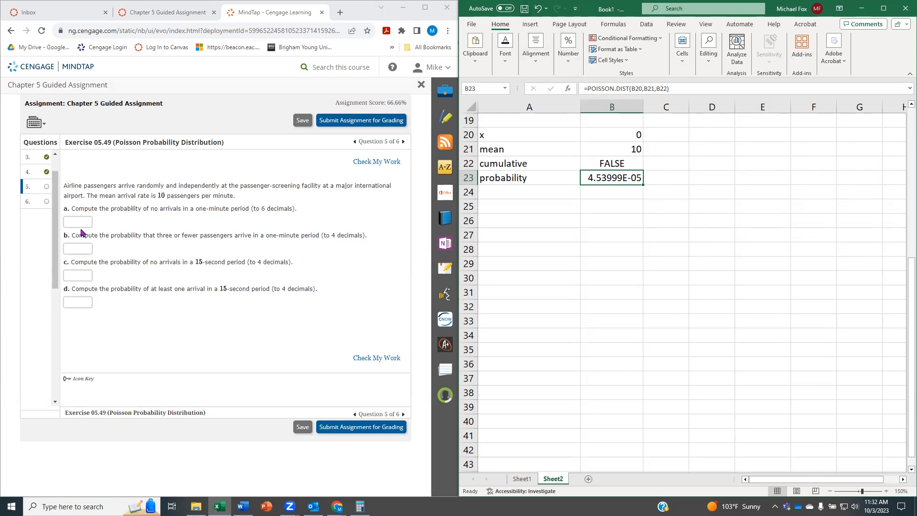
pyautogui.click(568, 70)
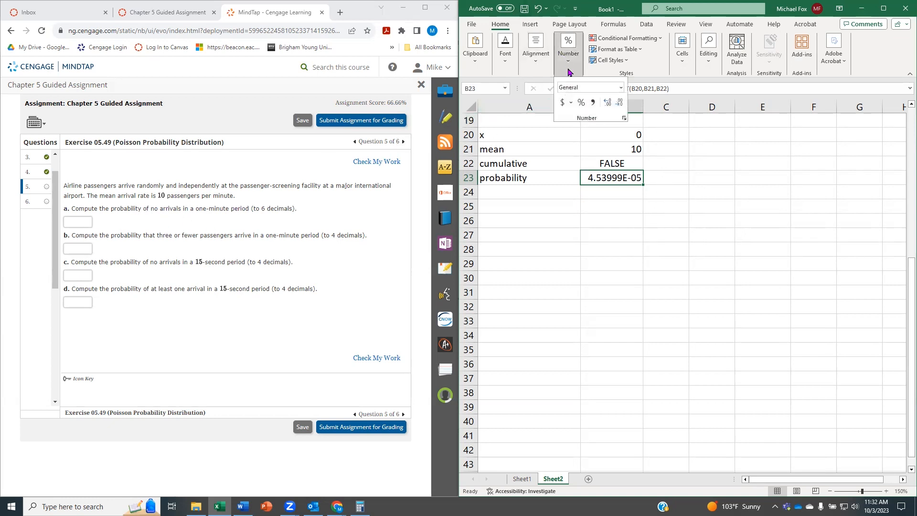
pyautogui.click(608, 103)
pyautogui.click(609, 104)
pyautogui.click(609, 104)
pyautogui.click(618, 103)
pyautogui.click(618, 103)
pyautogui.click(593, 103)
pyautogui.click(607, 104)
pyautogui.click(608, 103)
pyautogui.click(608, 105)
pyautogui.click(608, 105)
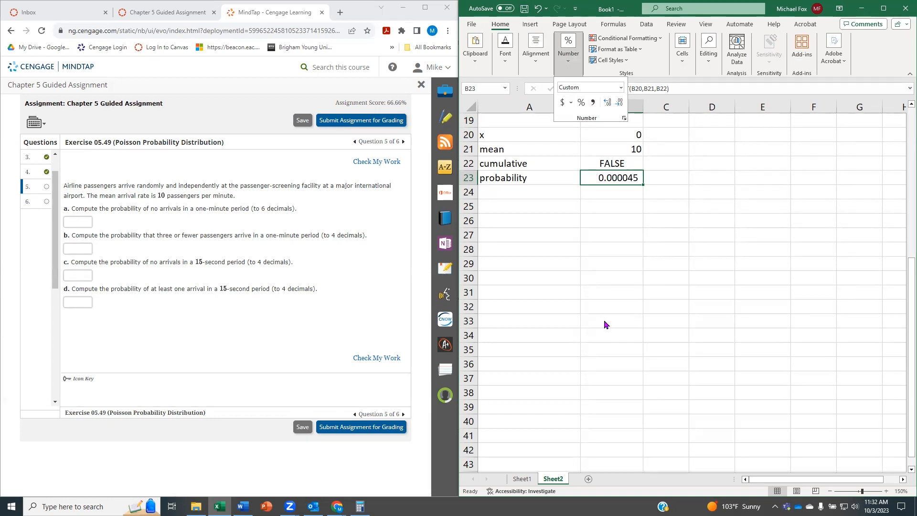
# Enter .000045 as the part a answer of question 5
pyautogui.click(86, 221)
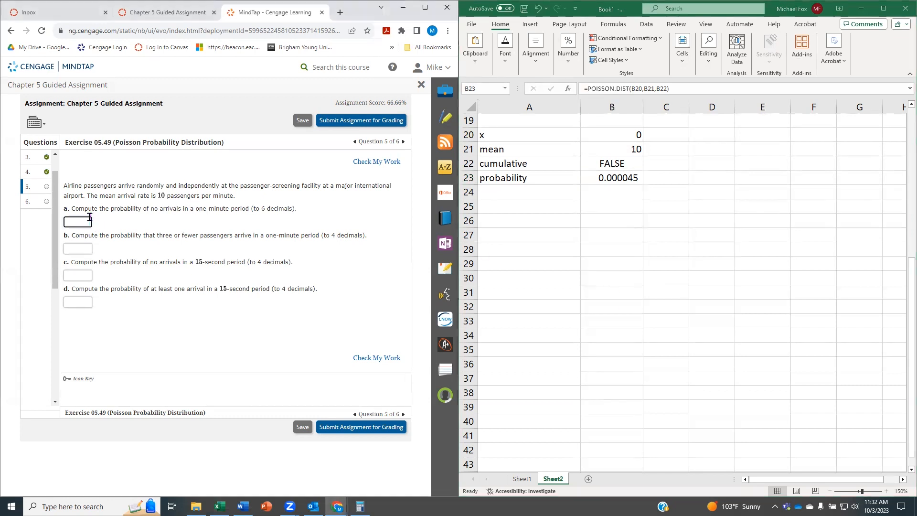
pyautogui.write('0.000045')
pyautogui.click(227, 219)
pyautogui.doubleClick(90, 220)
pyautogui.write('.000054')
pyautogui.click(162, 255)
# Set x in B20 to 3 and cumulative in B22 to TRUE for three or fewer arrivals
pyautogui.click(614, 136)
pyautogui.write('3')
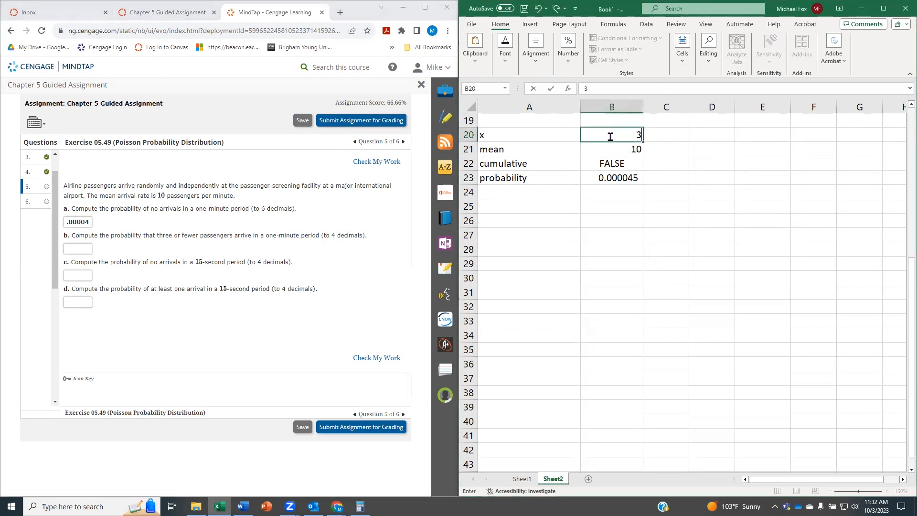
pyautogui.press('Return')
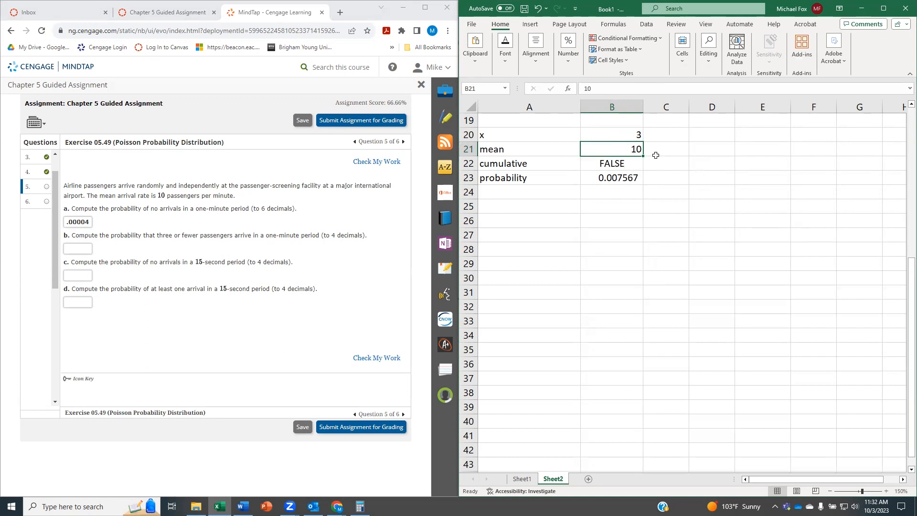
pyautogui.click(630, 163)
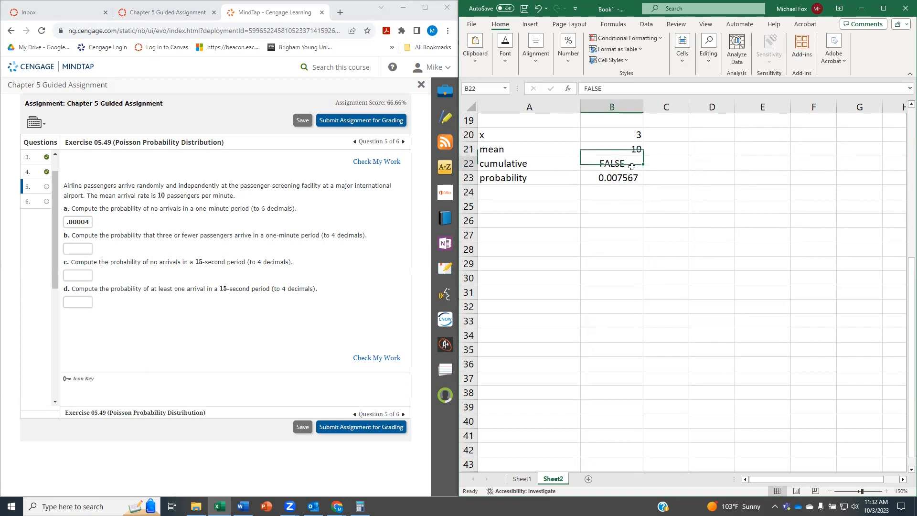
pyautogui.write('TRUE')
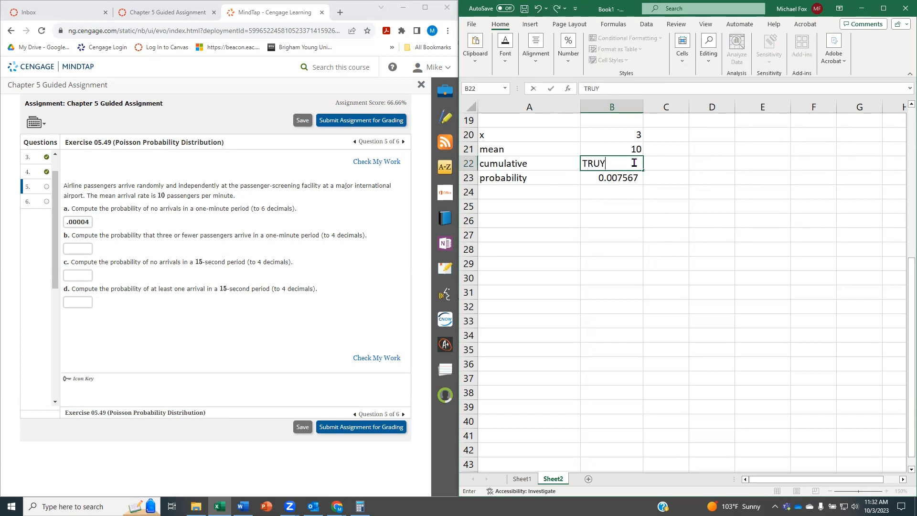
pyautogui.press('Return')
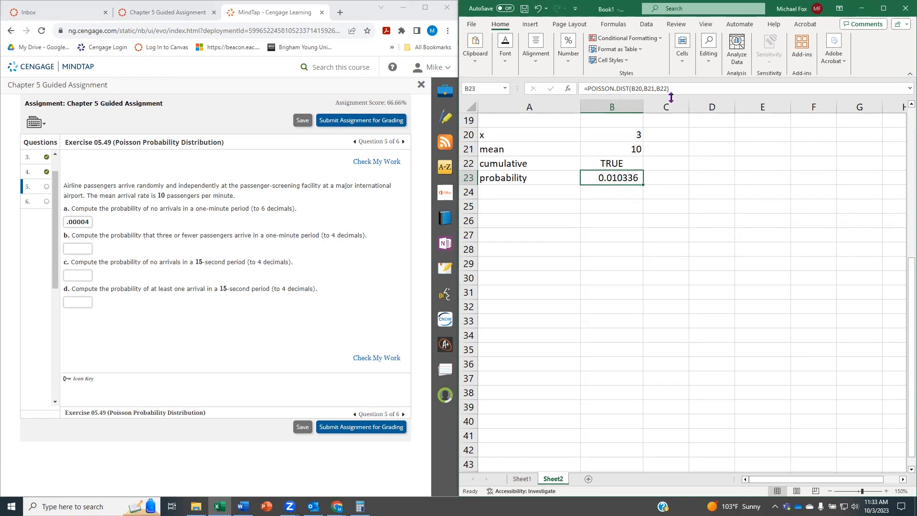
# Reduce the probability in B23 to four decimal places and enter .0103 as the part b answer
pyautogui.click(571, 69)
pyautogui.click(619, 102)
pyautogui.click(618, 102)
pyautogui.click(81, 249)
pyautogui.write('.0103')
pyautogui.click(185, 284)
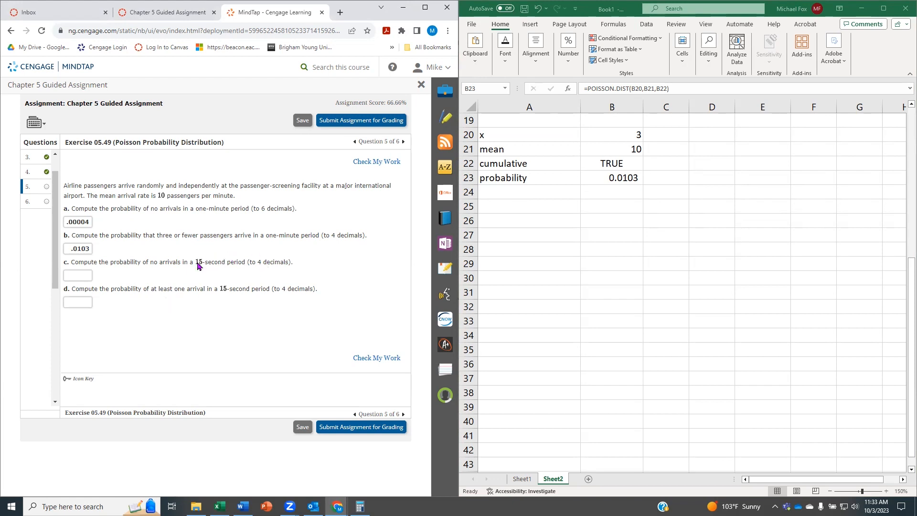
# Set x in B20 to 0 and the mean in B21 to 2.5 for the 15-second period
pyautogui.click(612, 135)
pyautogui.write('0')
pyautogui.press('Return')
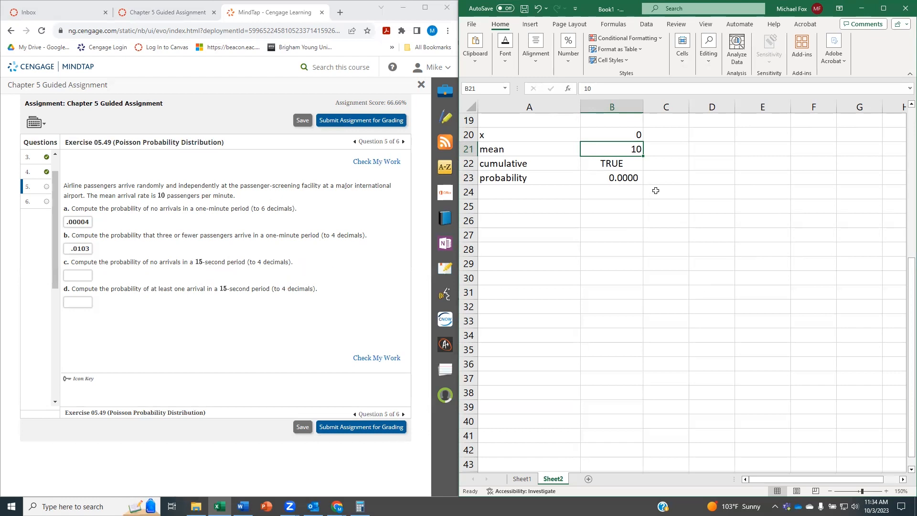
pyautogui.write('2.5')
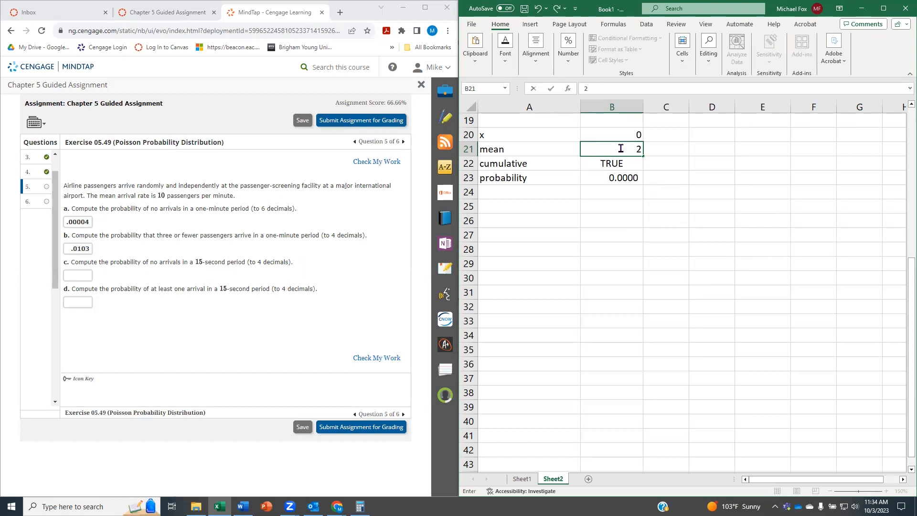
pyautogui.press('Return')
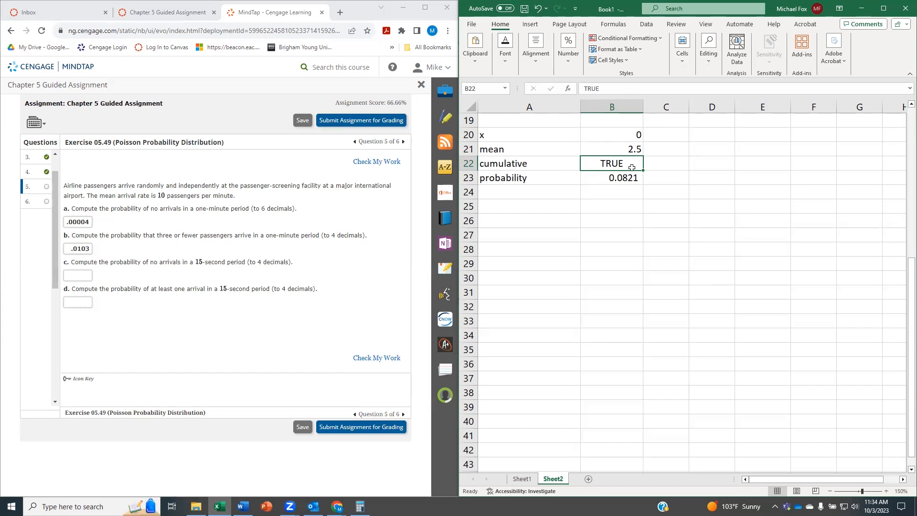
# Enter .0821 as the part c answer of question 5
pyautogui.click(75, 275)
pyautogui.write('.0821')
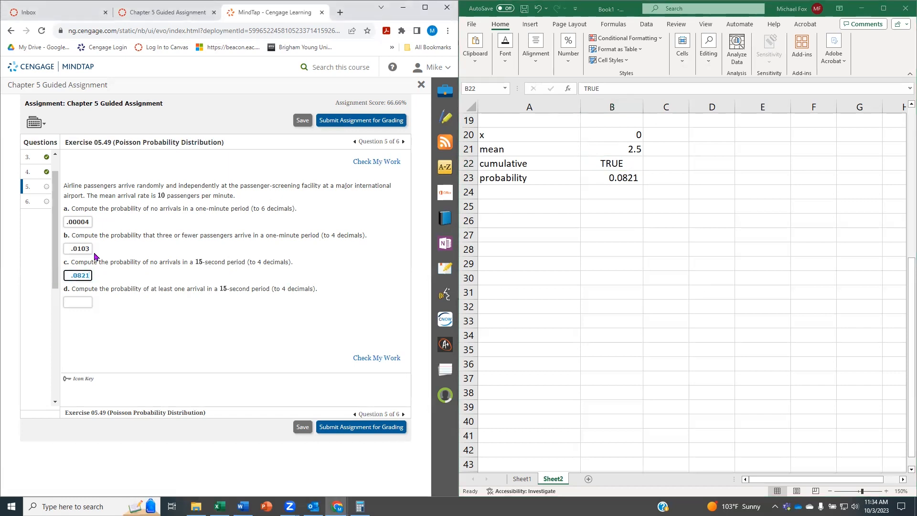
pyautogui.click(164, 303)
# Label A24 "probability greater" and compute its complement probability in B24 with =1-B23
pyautogui.click(504, 192)
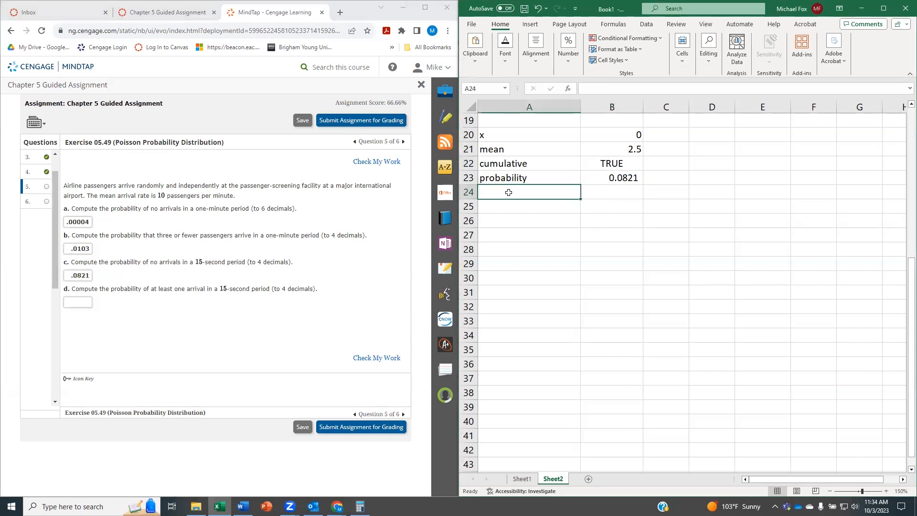
pyautogui.write('probability')
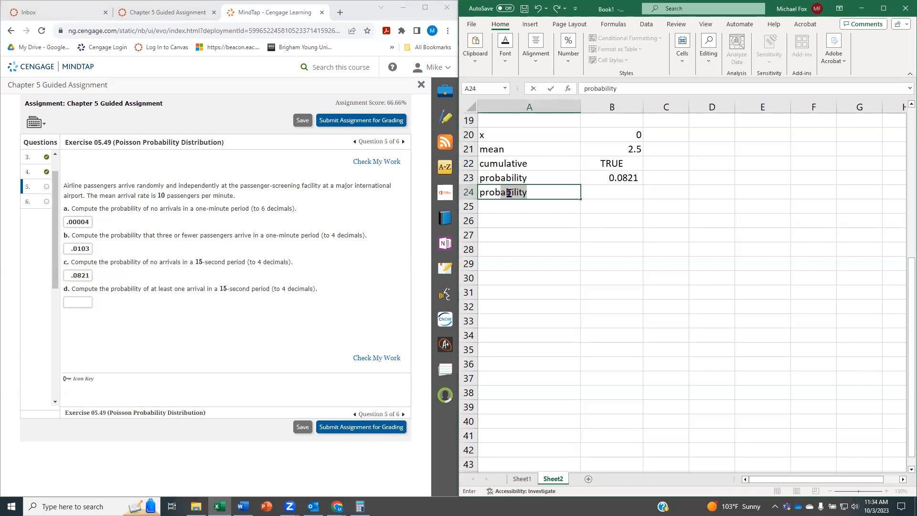
pyautogui.write(' greater')
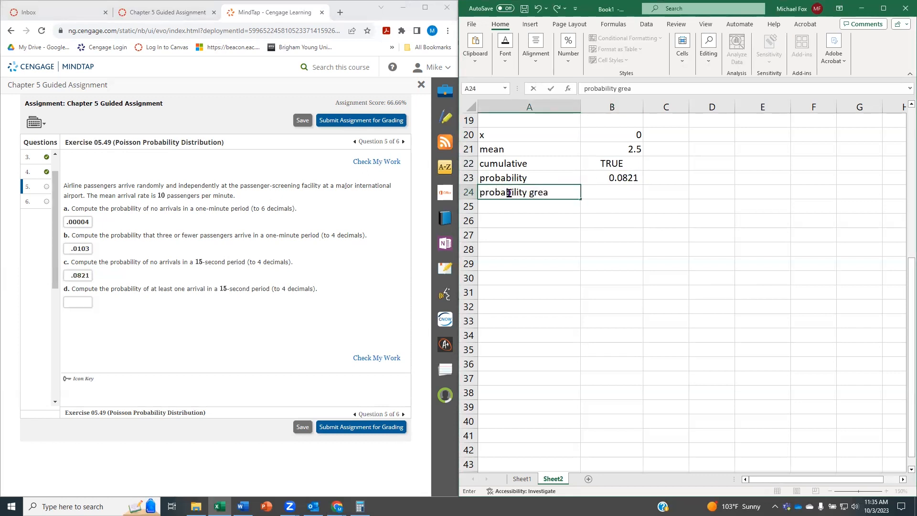
pyautogui.press('Tab')
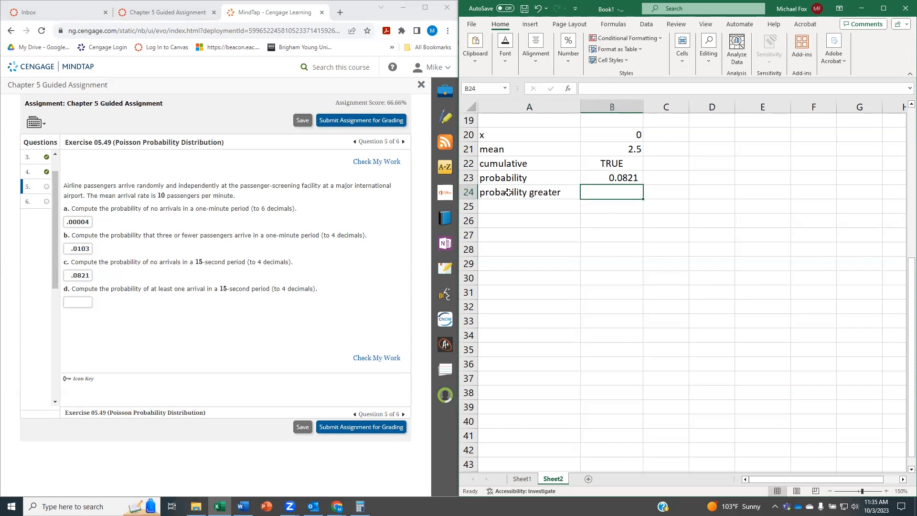
pyautogui.write('=1-')
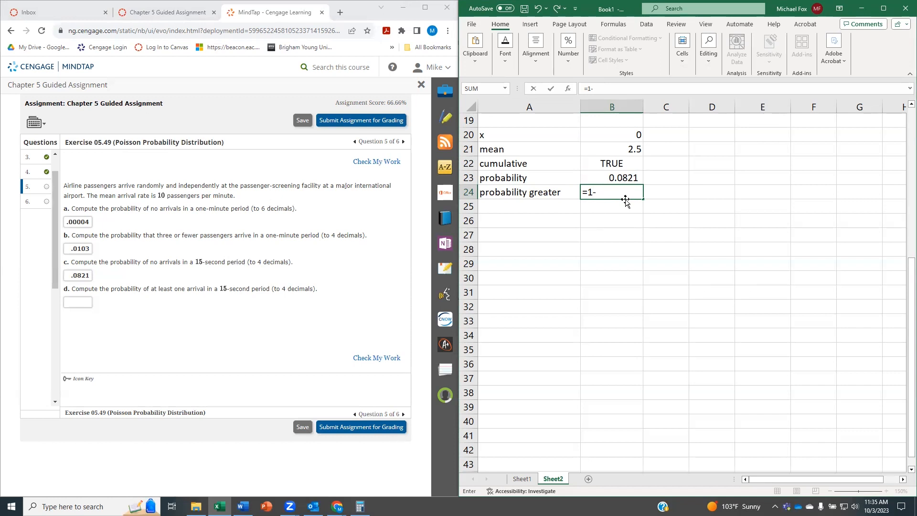
pyautogui.press('Up')
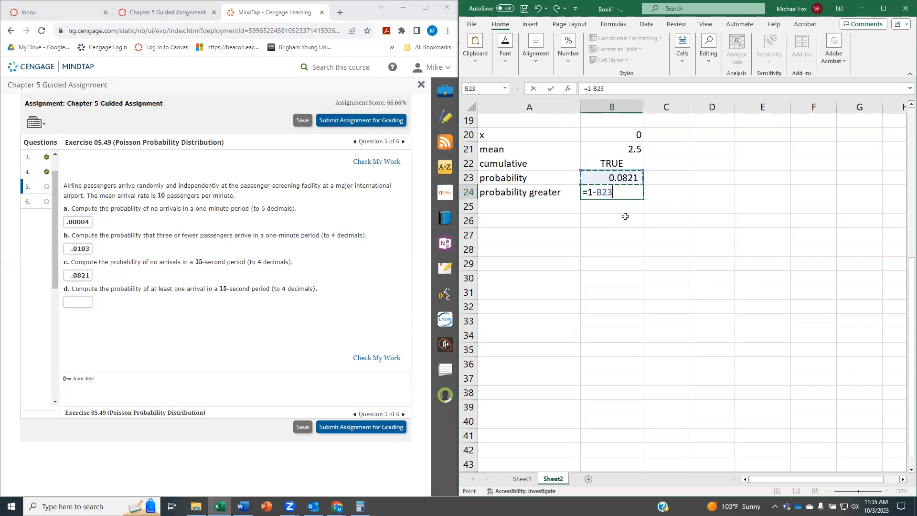
pyautogui.press('Return')
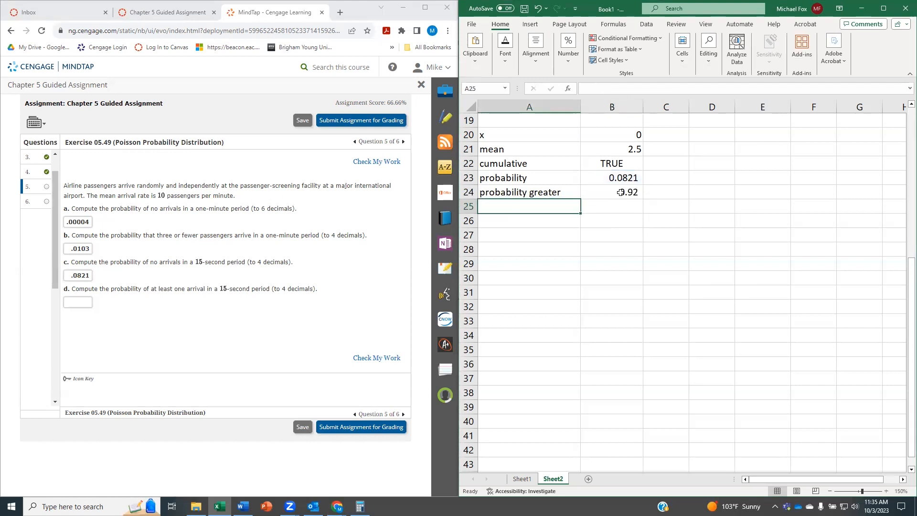
# Increase the decimals of the complement probability in B24 to four places
pyautogui.click(621, 193)
pyautogui.click(575, 66)
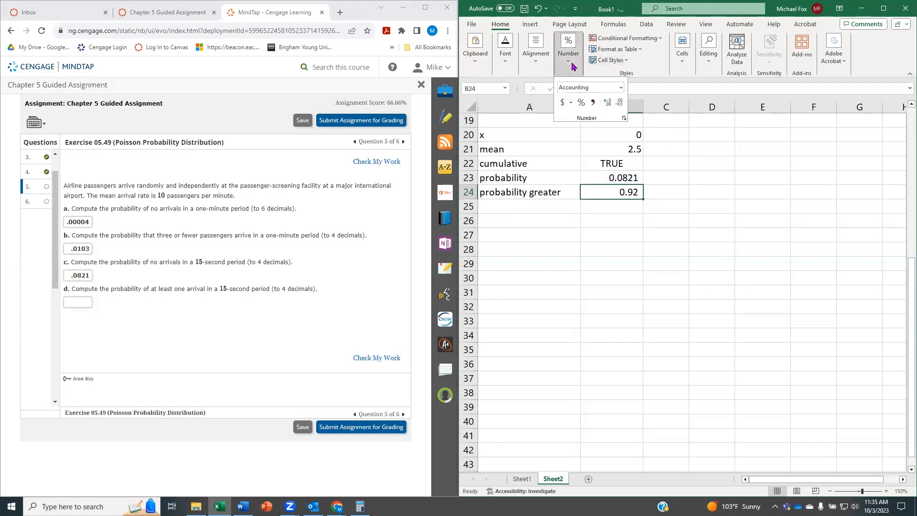
pyautogui.click(609, 104)
pyautogui.click(608, 104)
pyautogui.click(609, 104)
pyautogui.click(608, 105)
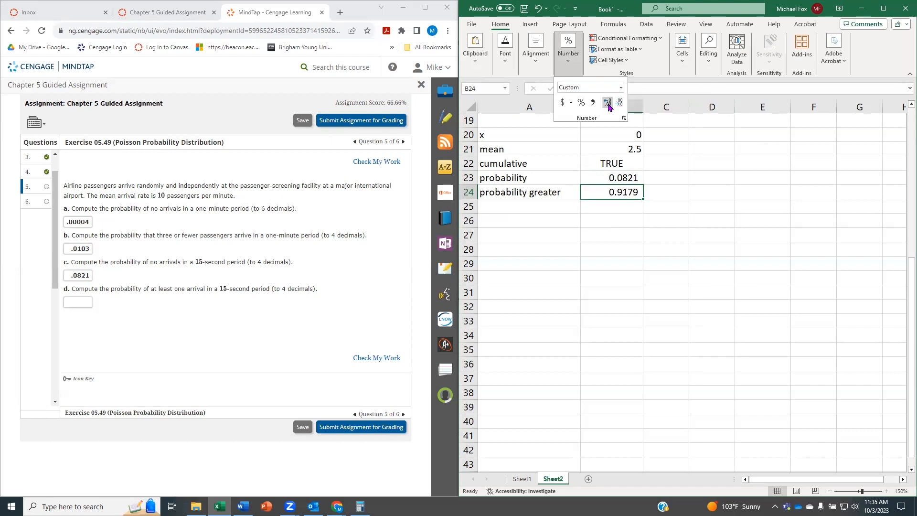
pyautogui.click(613, 237)
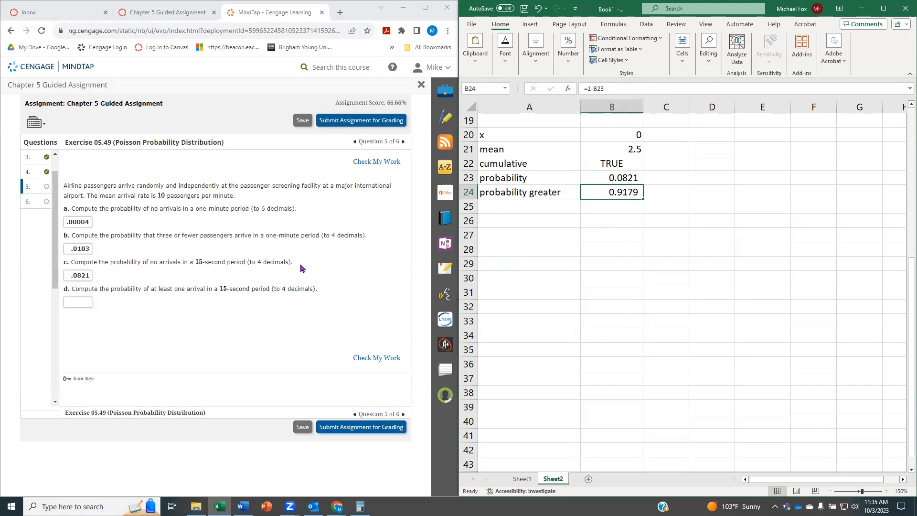
# Enter .9179 as the part d answer of question 5 and check the work
pyautogui.click(80, 303)
pyautogui.write('.9179')
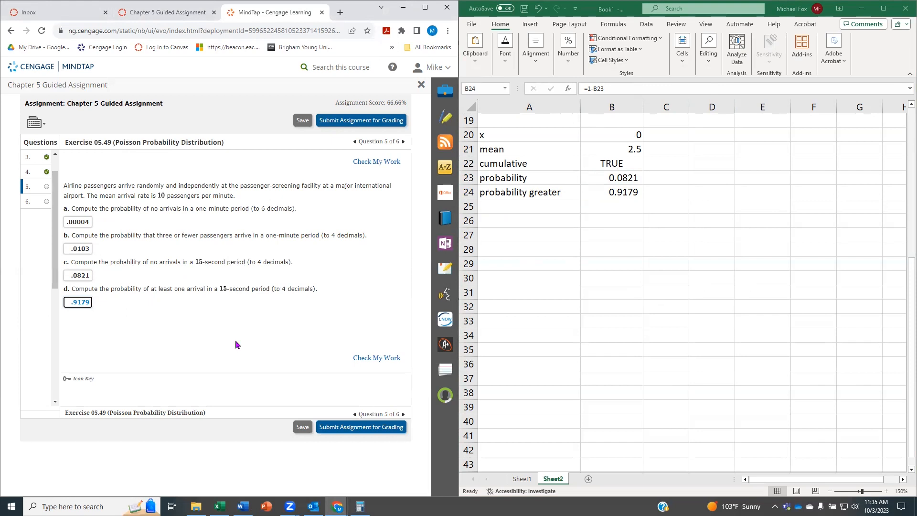
pyautogui.click(358, 359)
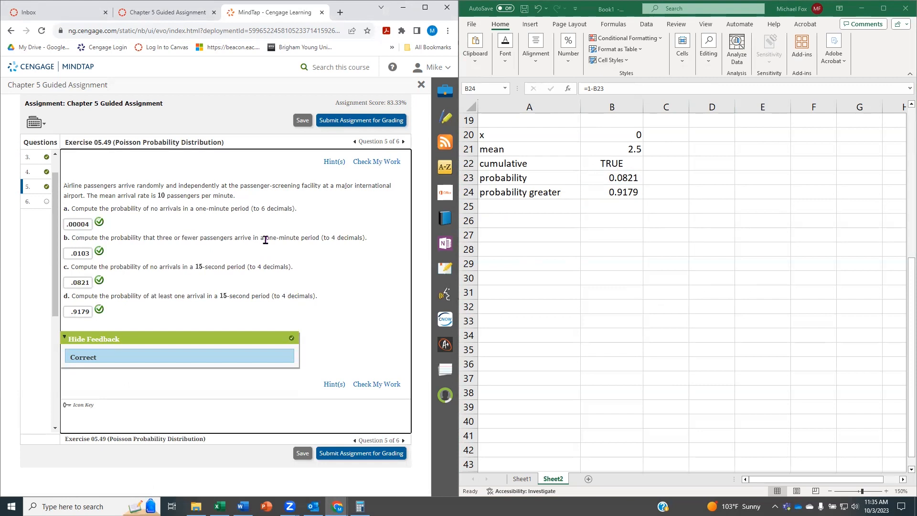
# Open question 6 on the hypergeometric distribution, looking back at question 4's binomial exercise for comparison
pyautogui.click(29, 202)
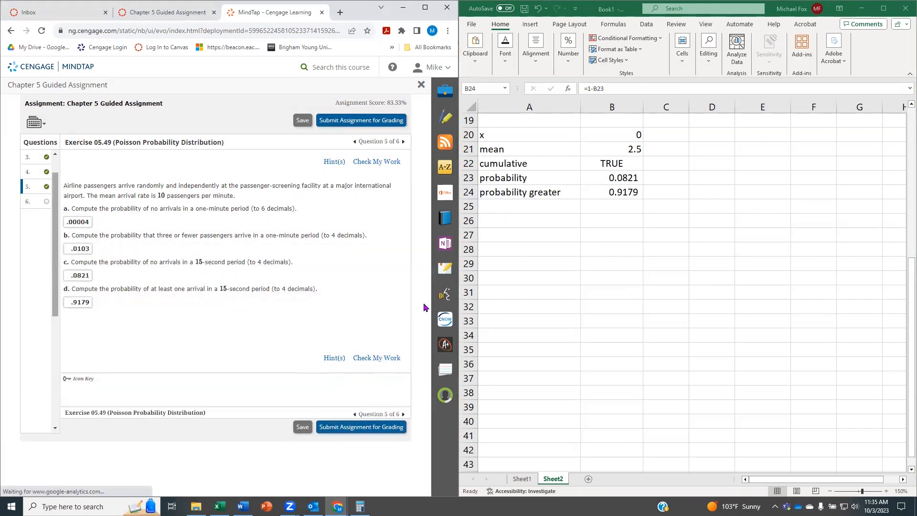
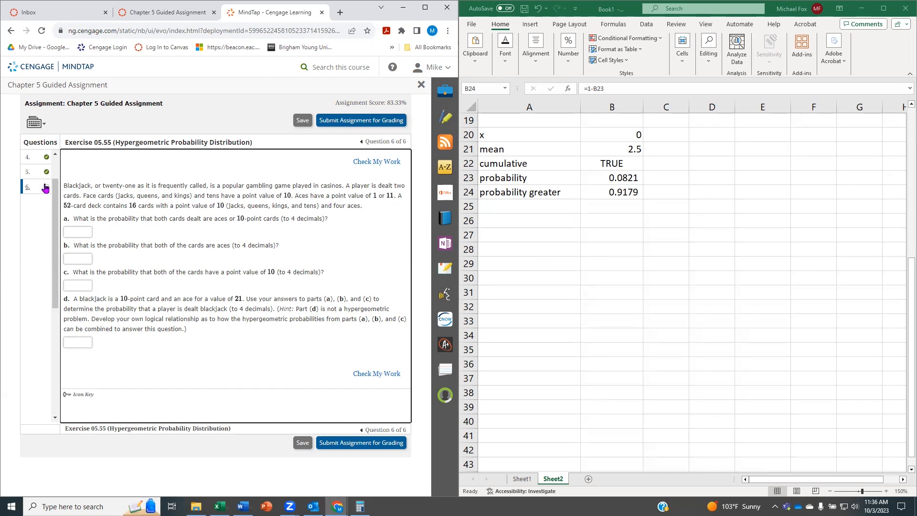
pyautogui.scroll(1, 42, 180)
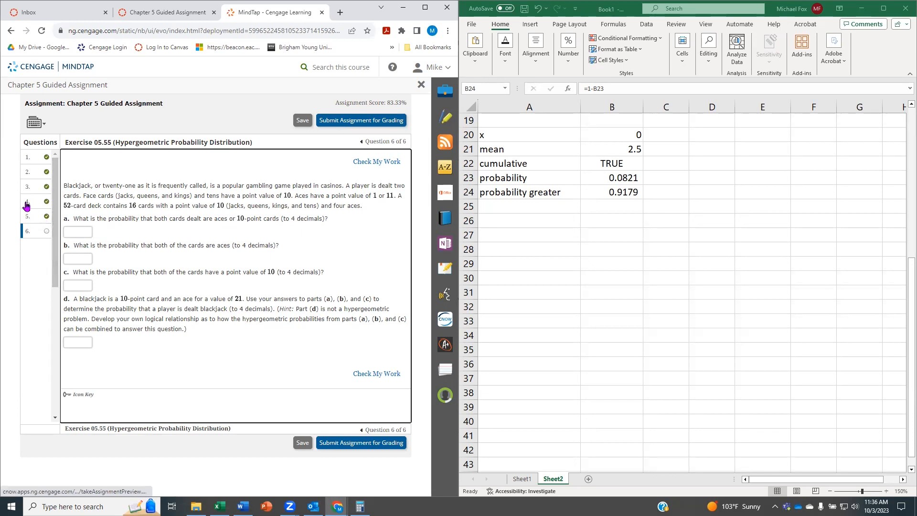
pyautogui.click(26, 201)
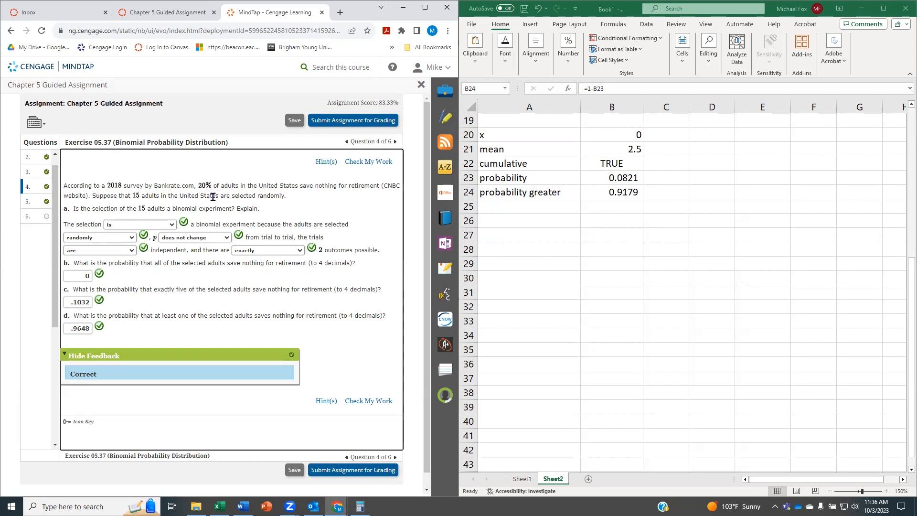
pyautogui.click(28, 217)
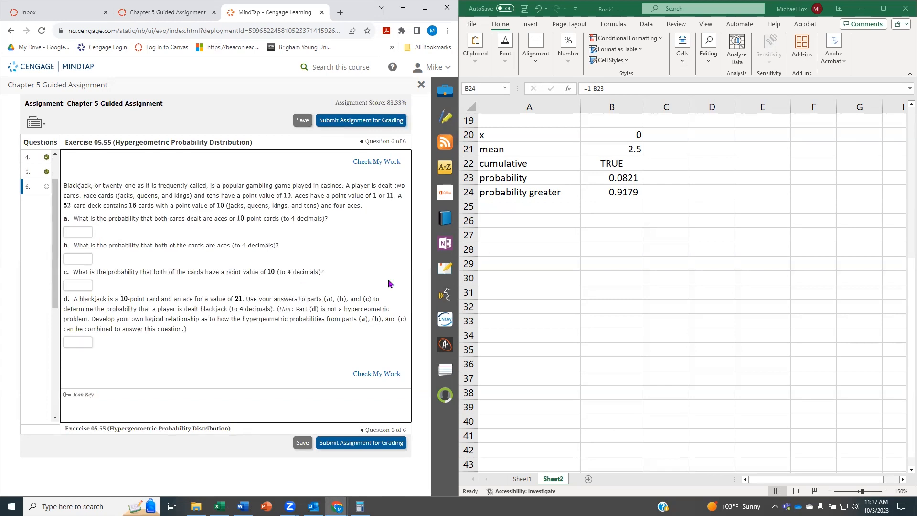
pyautogui.scroll(-2, 643, 287)
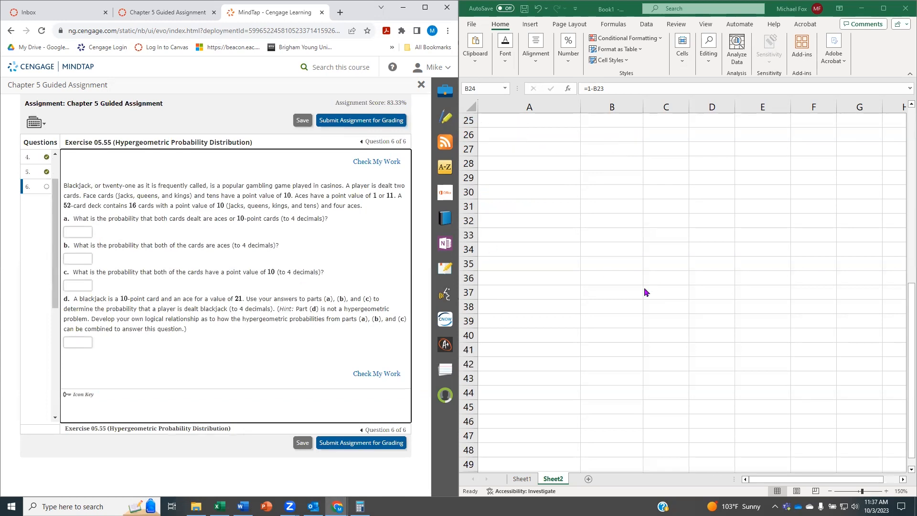
pyautogui.click(596, 205)
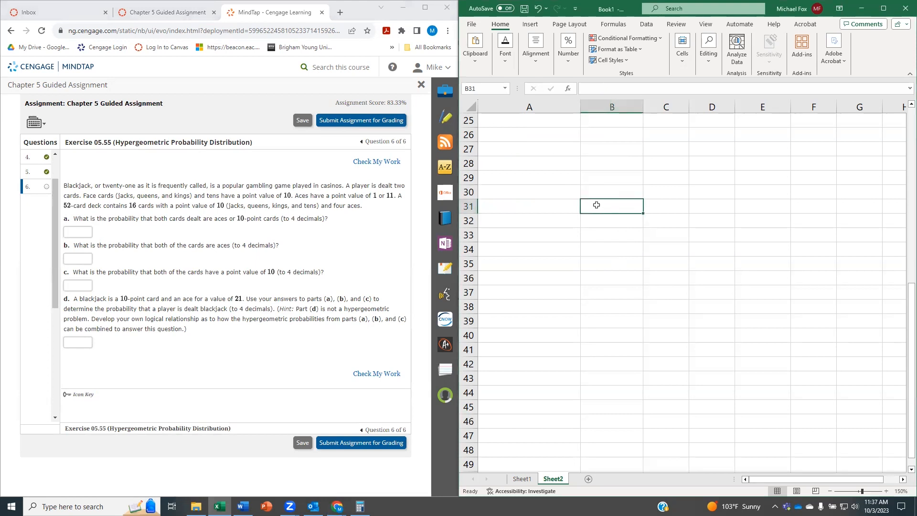
pyautogui.write('=hyp')
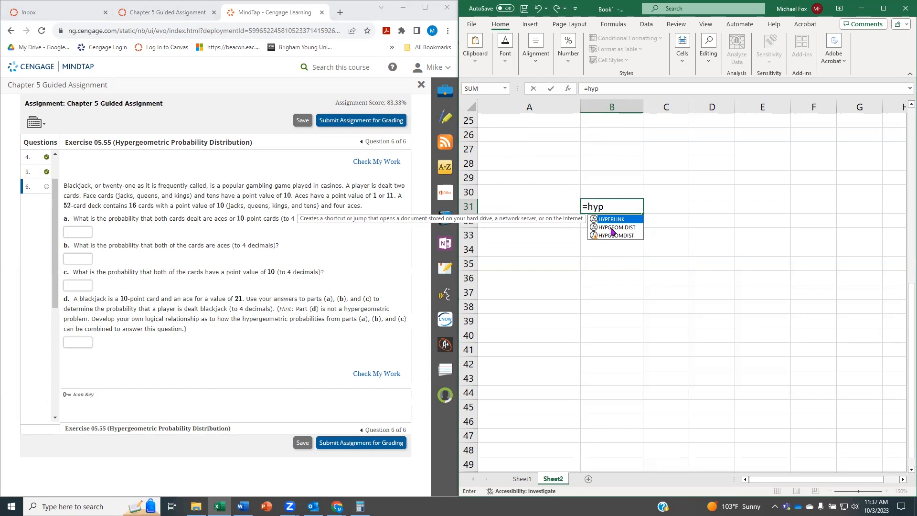
pyautogui.doubleClick(615, 227)
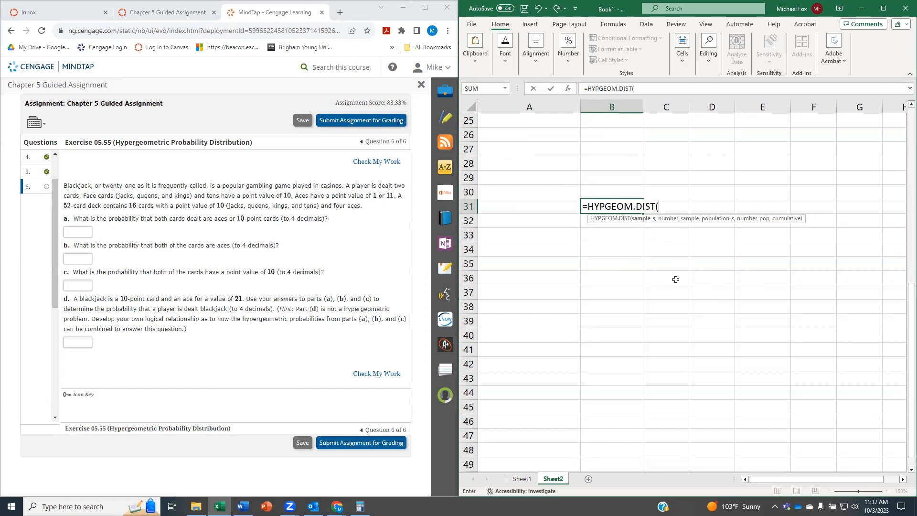
pyautogui.press('BackSpace')
pyautogui.press('BackSpace')
pyautogui.press('BackSpace')
pyautogui.press('BackSpace')
pyautogui.press('BackSpace')
pyautogui.press('BackSpace')
pyautogui.press('BackSpace')
pyautogui.press('BackSpace')
pyautogui.press('BackSpace')
pyautogui.press('BackSpace')
pyautogui.press('BackSpace')
pyautogui.press('BackSpace')
pyautogui.press('BackSpace')
pyautogui.press('BackSpace')
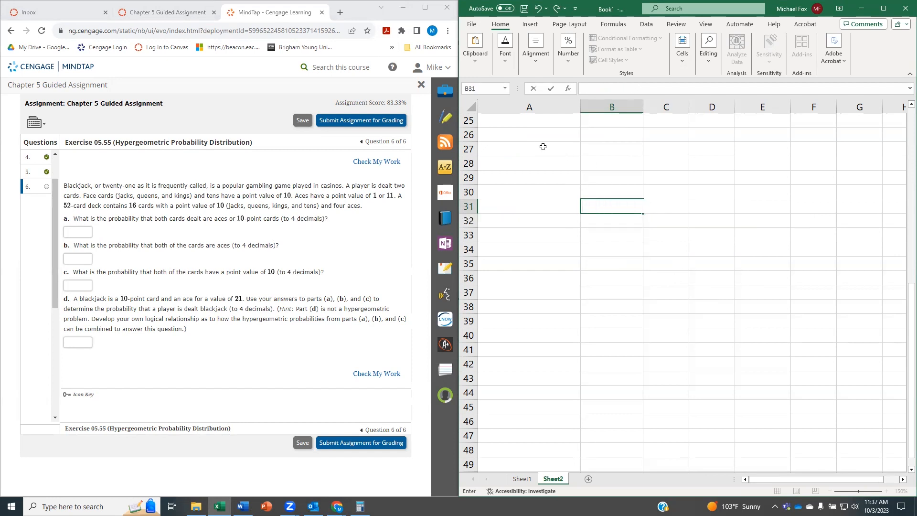
# Label A26 "Sample Success" and A27 "Number in Sample" for the hypergeometric inputs
pyautogui.click(537, 135)
pyautogui.write('Sa')
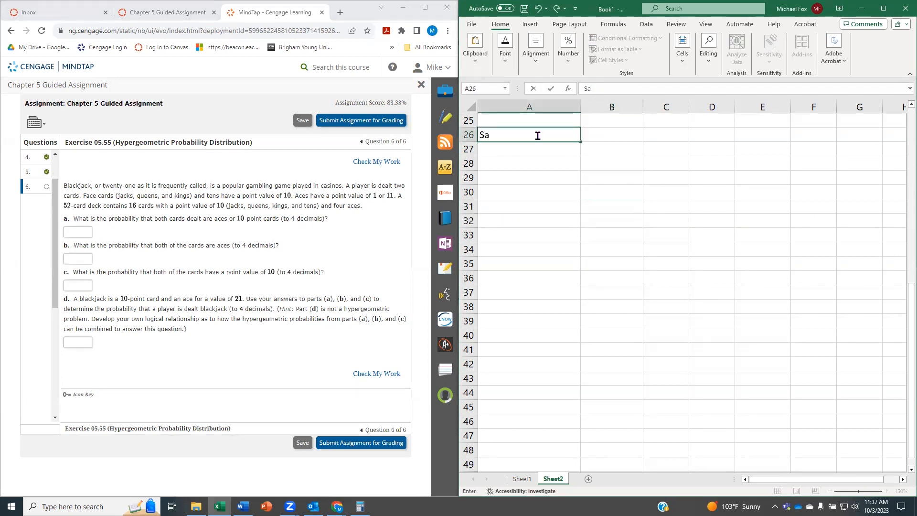
pyautogui.write('mple Success')
pyautogui.press('Return')
pyautogui.write('Number in Sample')
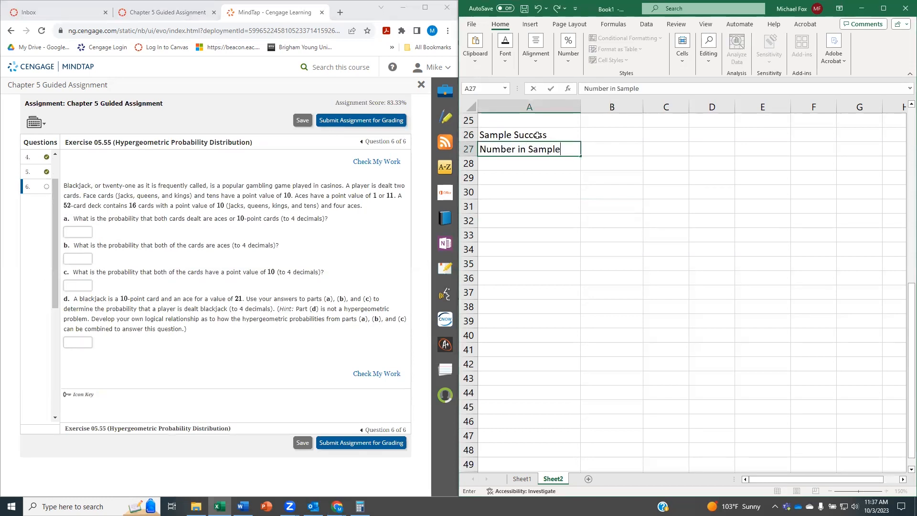
pyautogui.press('Return')
# Label A28 "Pop Success", A29 "Number in Population" and A30 "Cumulative"
pyautogui.write('Popu')
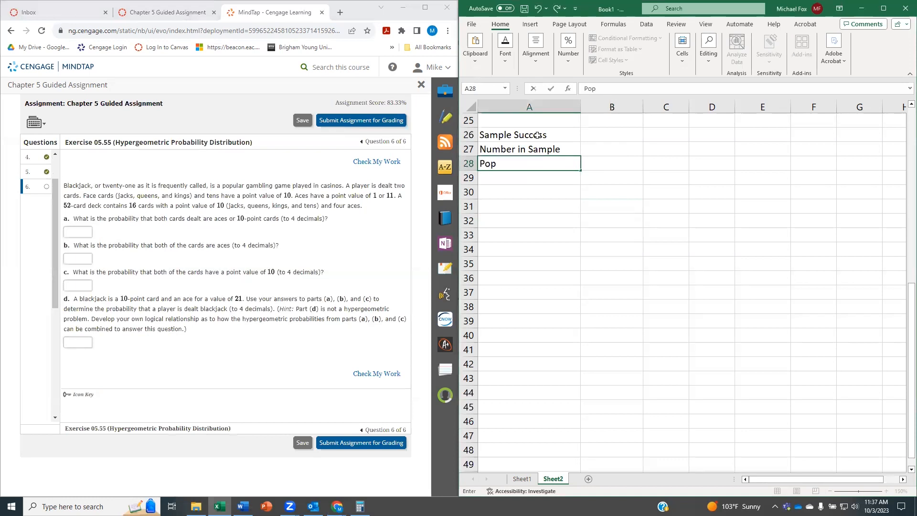
pyautogui.press('BackSpace')
pyautogui.write('Success')
pyautogui.press('Return')
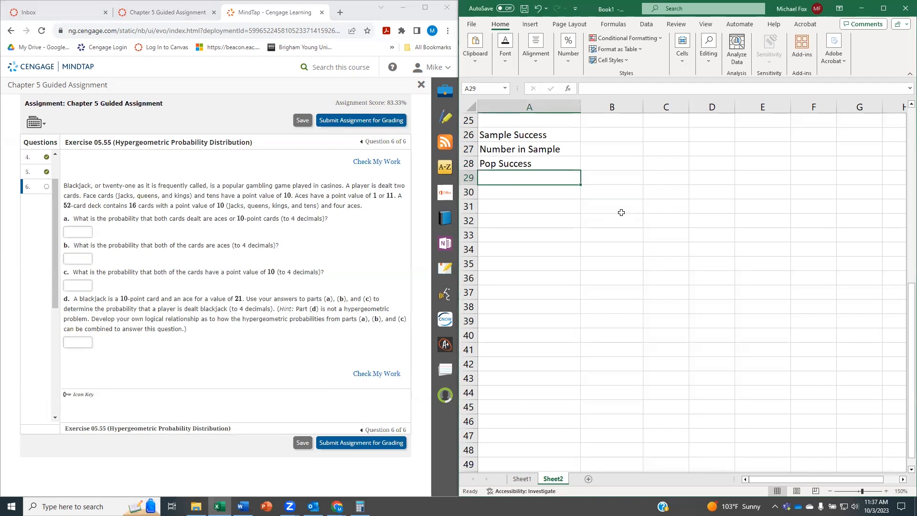
pyautogui.write('Number in P')
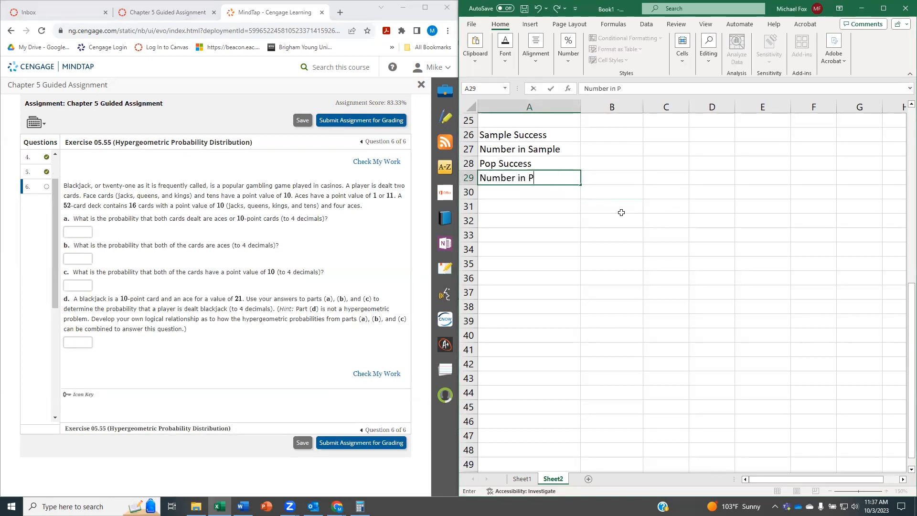
pyautogui.write('opulation')
pyautogui.press('Return')
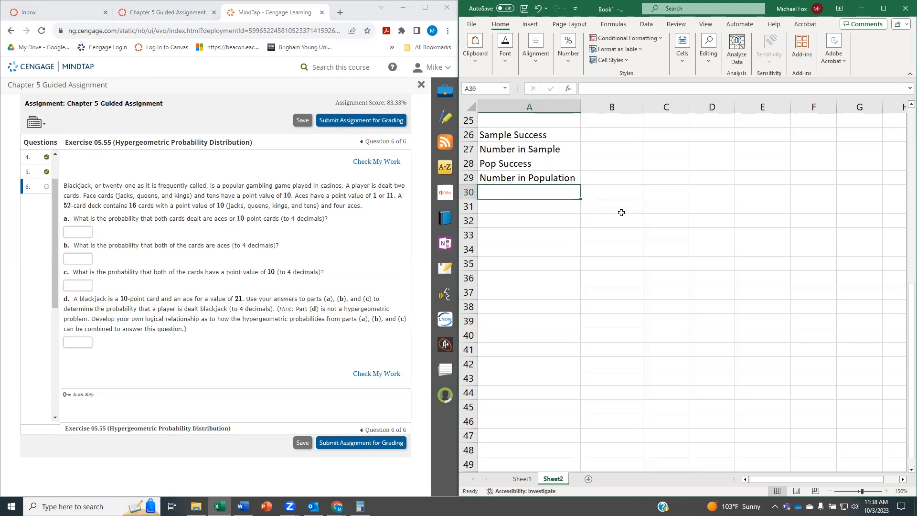
pyautogui.write('Cumulative')
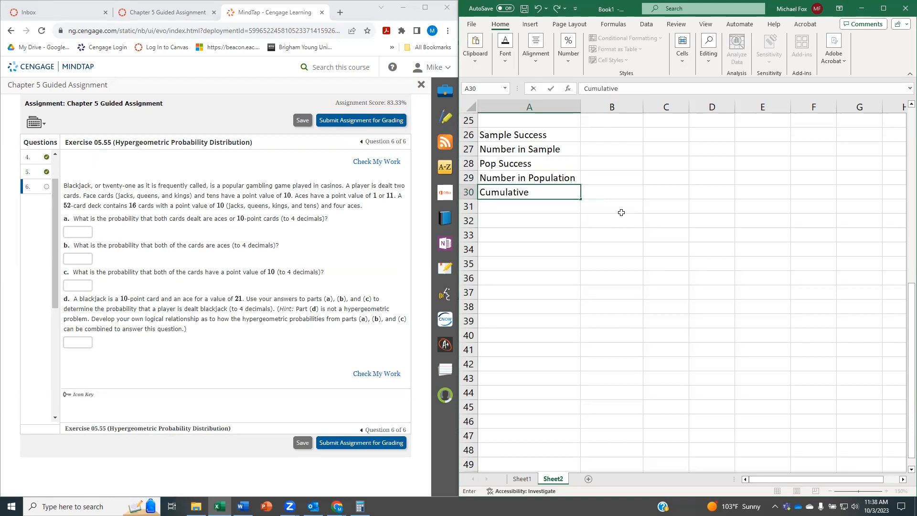
pyautogui.press('Return')
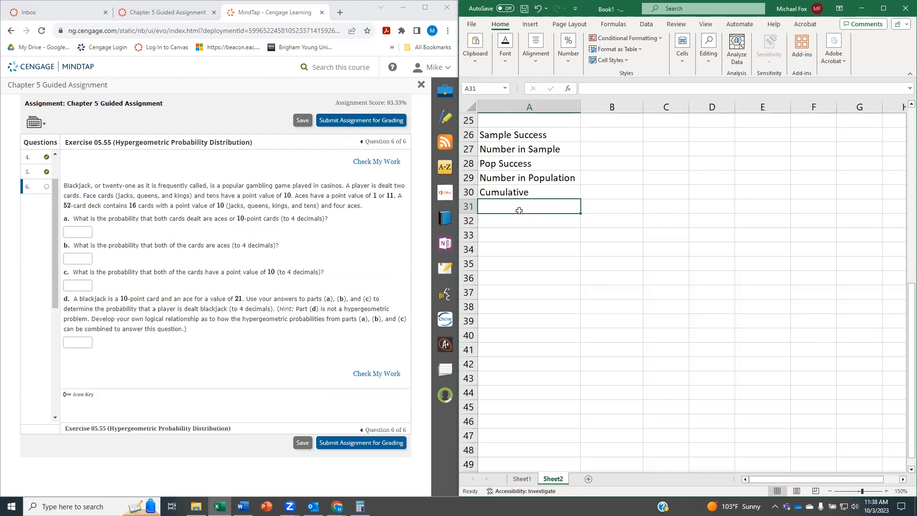
# Set both Sample Success in B26 and Number in Sample in B27 to 2
pyautogui.click(608, 137)
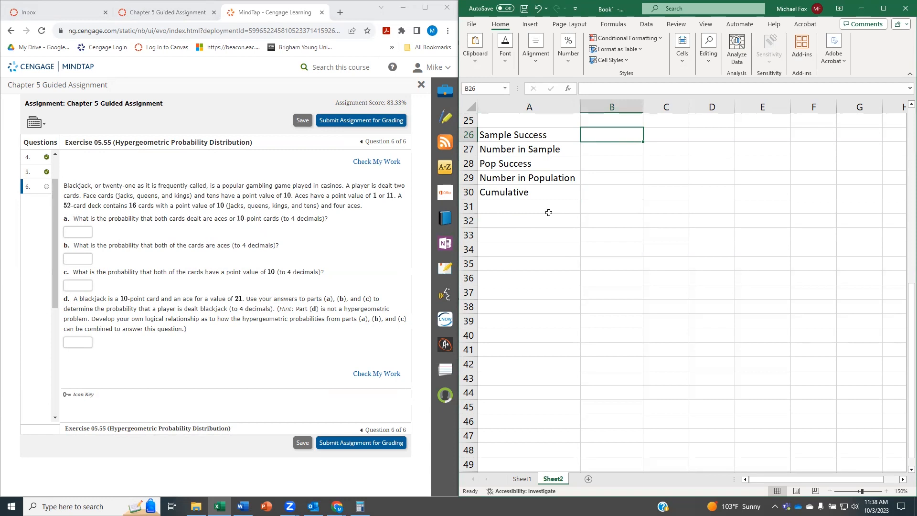
pyautogui.write('2')
pyautogui.press('Return')
pyautogui.write('2')
pyautogui.press('Return')
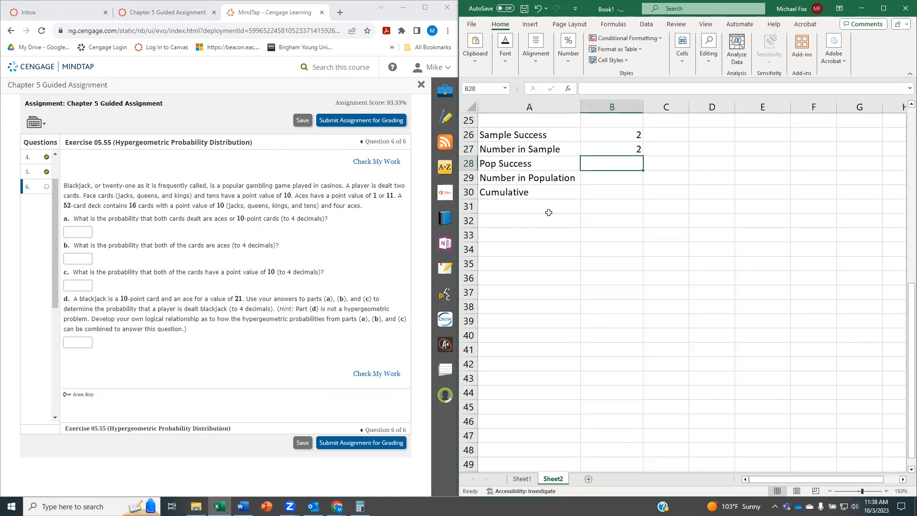
pyautogui.click(601, 134)
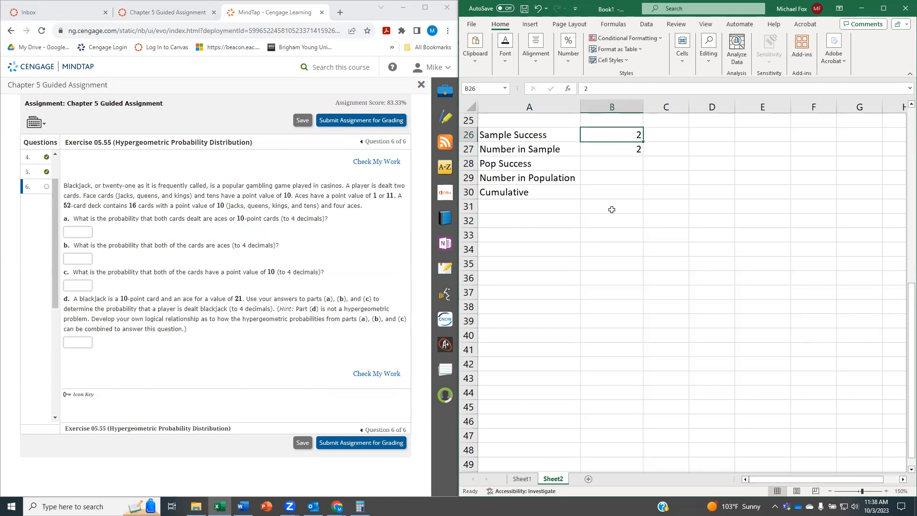
pyautogui.click(597, 145)
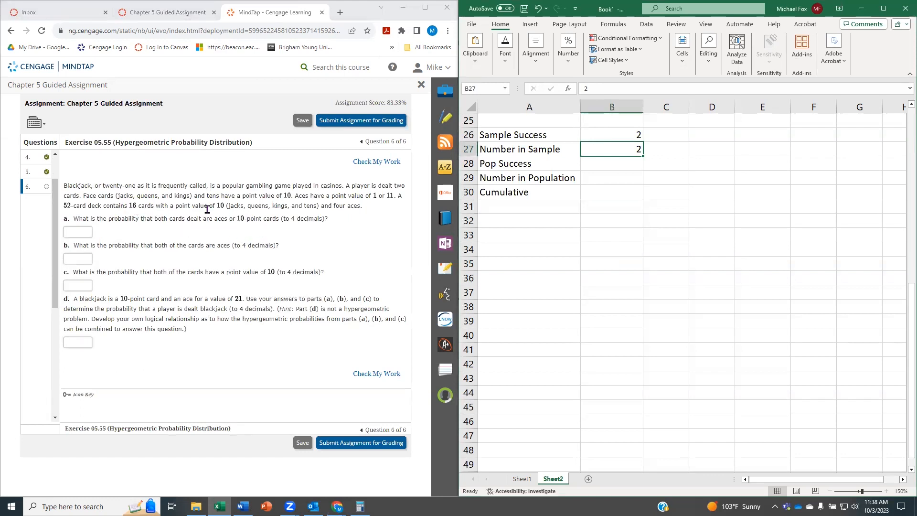
pyautogui.click(603, 163)
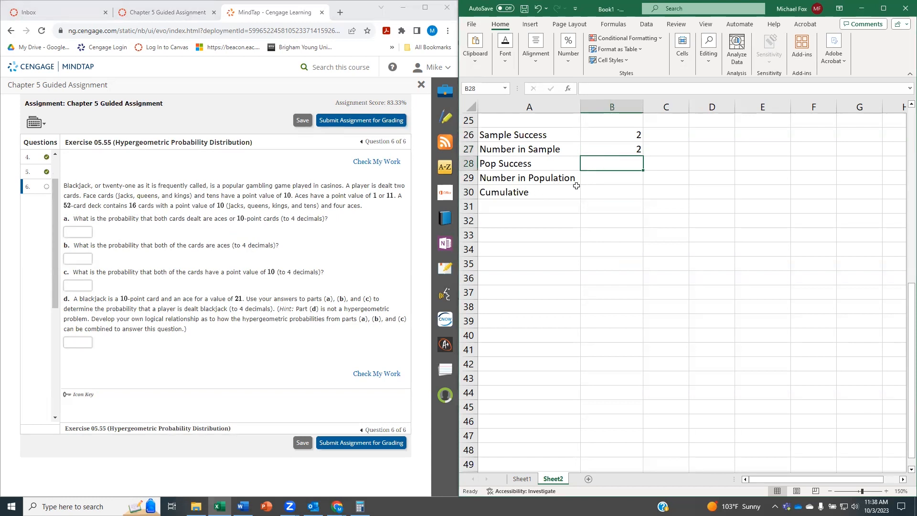
# Set Pop Success in B28 to 20, Number in Population in B29 to 52 and Cumulative in B30 to FALSE
pyautogui.write('20')
pyautogui.press('Return')
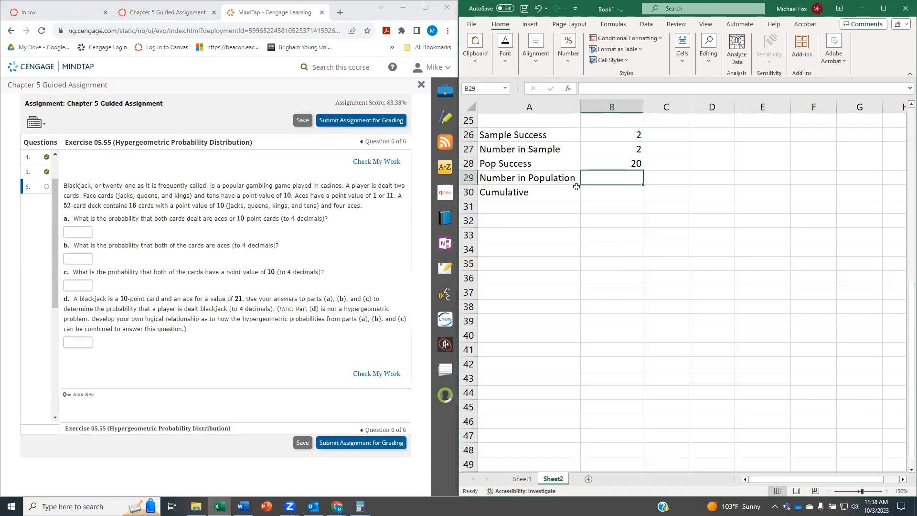
pyautogui.write('52')
pyautogui.press('Return')
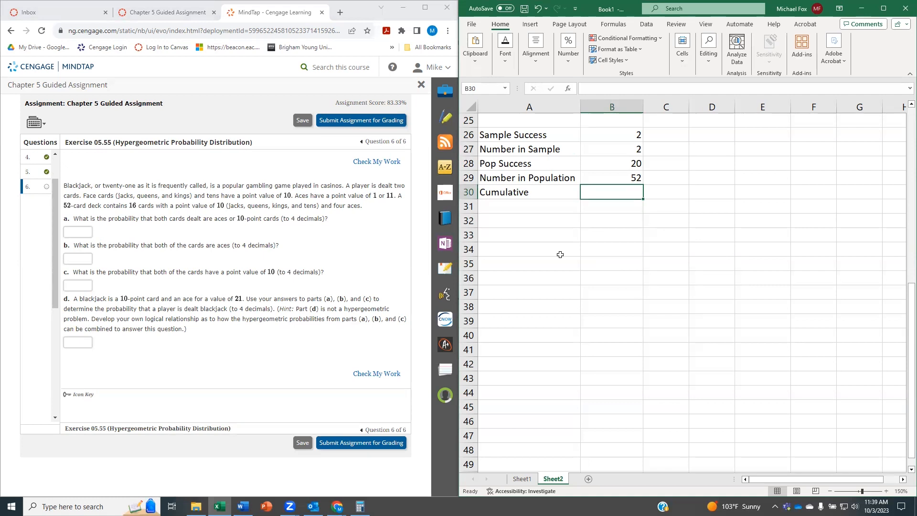
pyautogui.write('F')
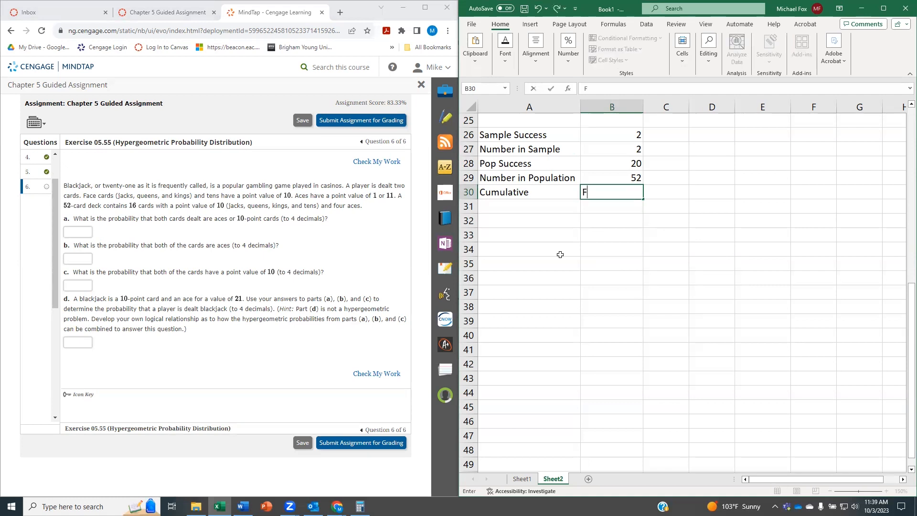
pyautogui.write('alse')
pyautogui.press('Return')
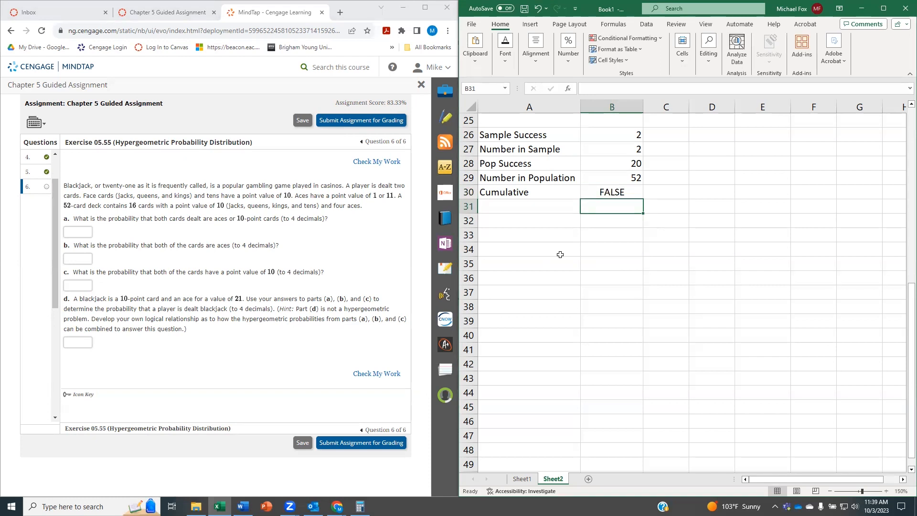
# Label A31 "Probability" and start a HYPGEOM.DIST formula in B31
pyautogui.click(510, 209)
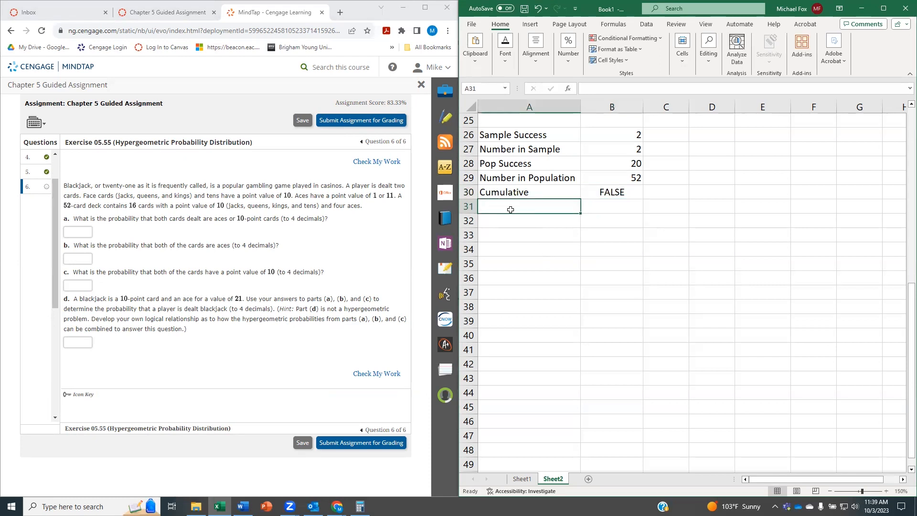
pyautogui.write('Probability')
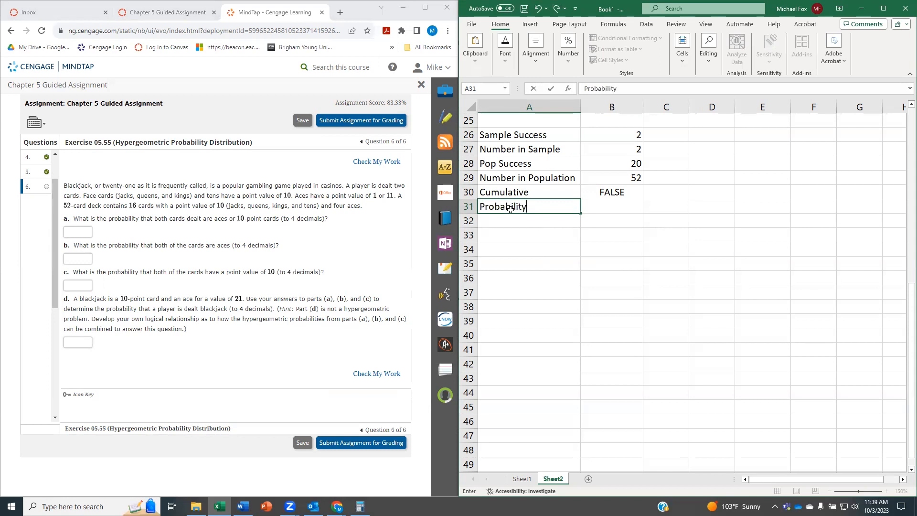
pyautogui.press('Tab')
pyautogui.write('=')
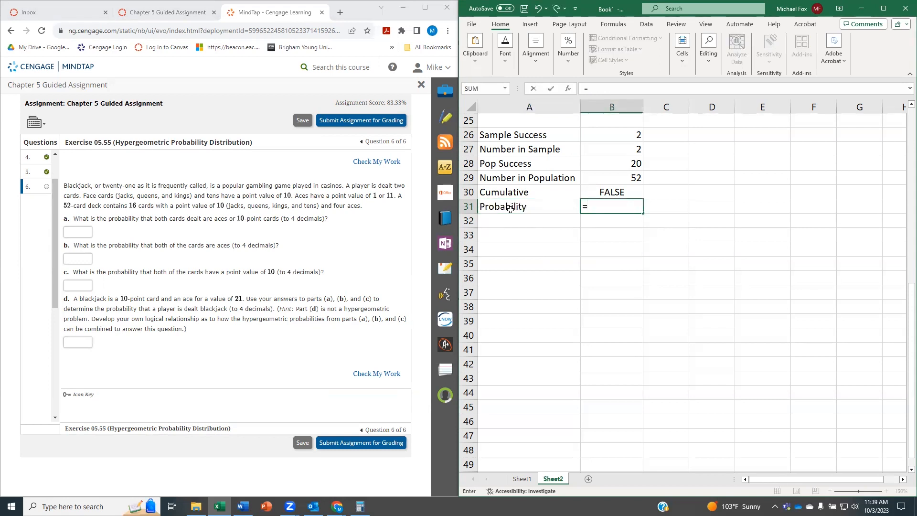
pyautogui.write('hypg')
pyautogui.press('BackSpace')
pyautogui.press('BackSpace')
pyautogui.press('BackSpace')
pyautogui.write('yp')
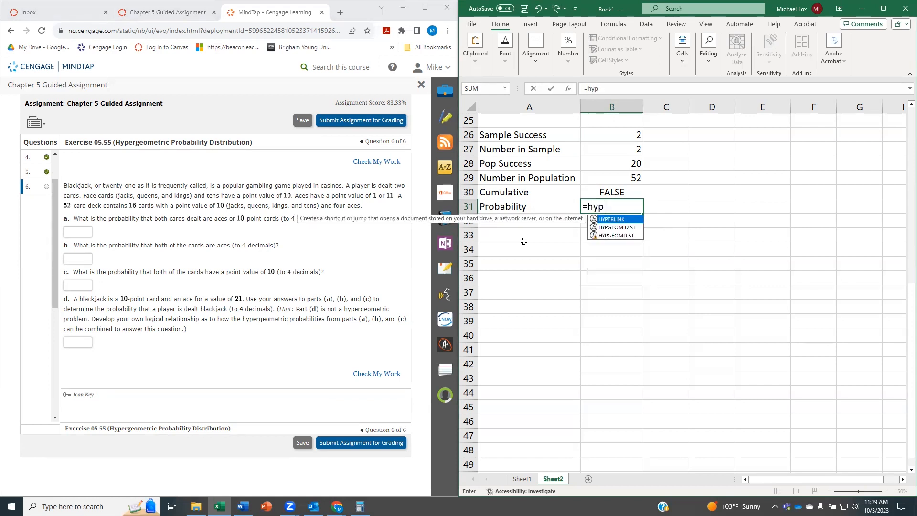
pyautogui.doubleClick(616, 228)
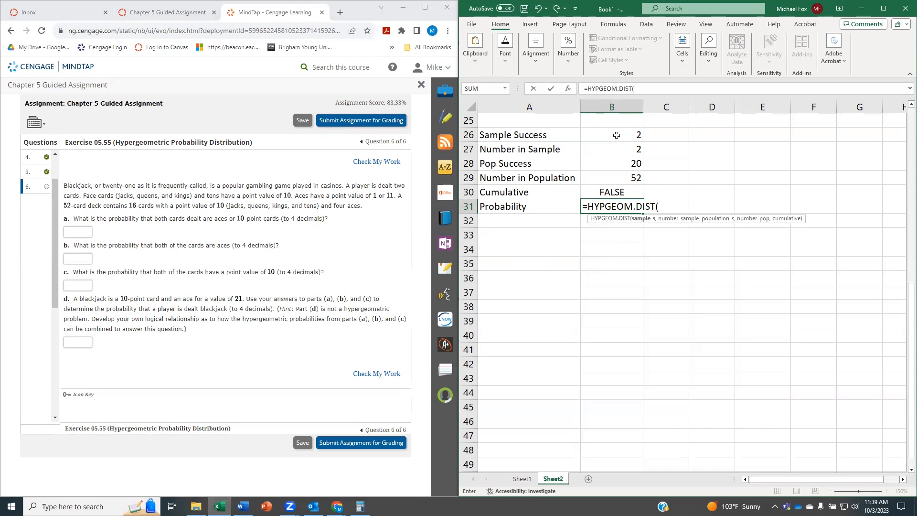
# Complete the B31 formula with arguments B26, B27, B28, B29 and B30, giving =HYPGEOM.DIST(B26,B27,B28,B29,B30)
pyautogui.click(617, 135)
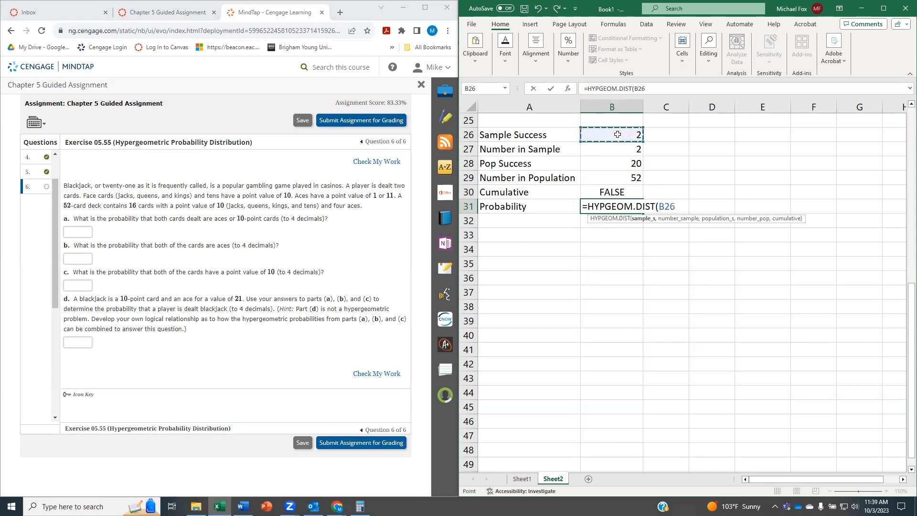
pyautogui.write(',')
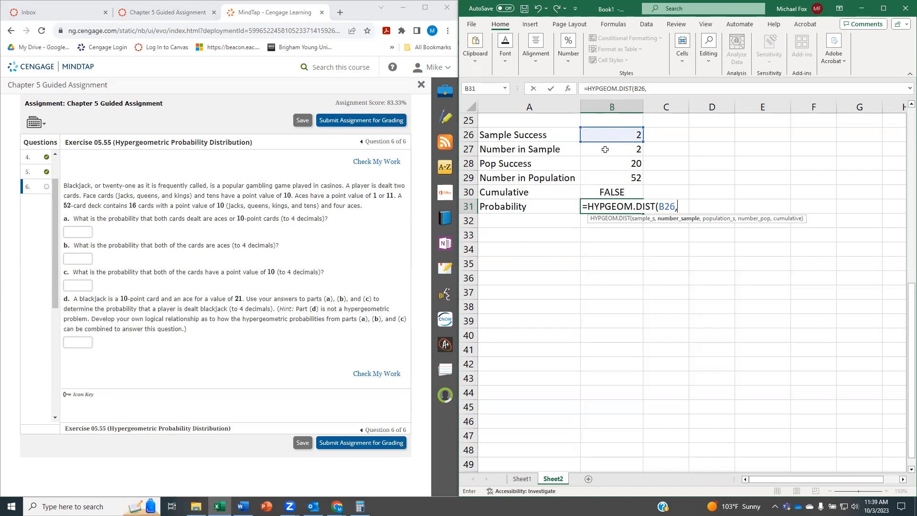
pyautogui.click(605, 148)
pyautogui.write(',')
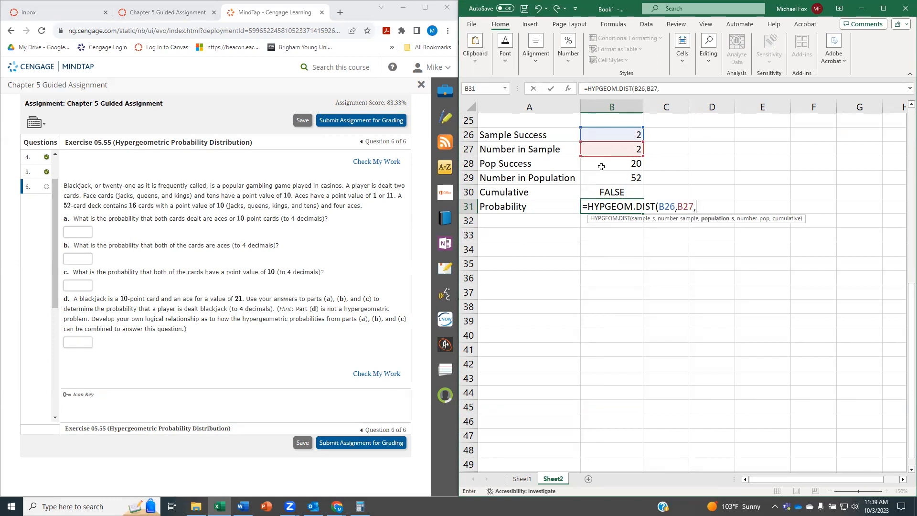
pyautogui.click(603, 166)
pyautogui.write(',')
pyautogui.click(602, 178)
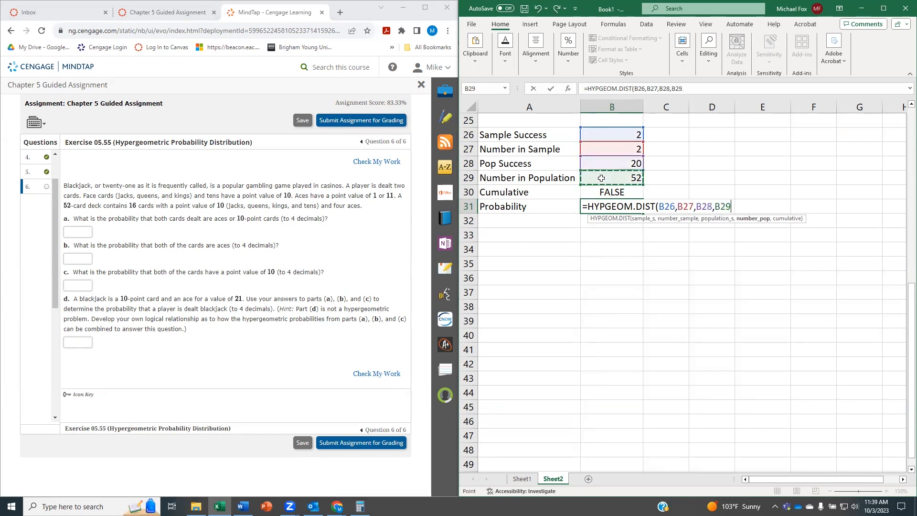
pyautogui.write(',')
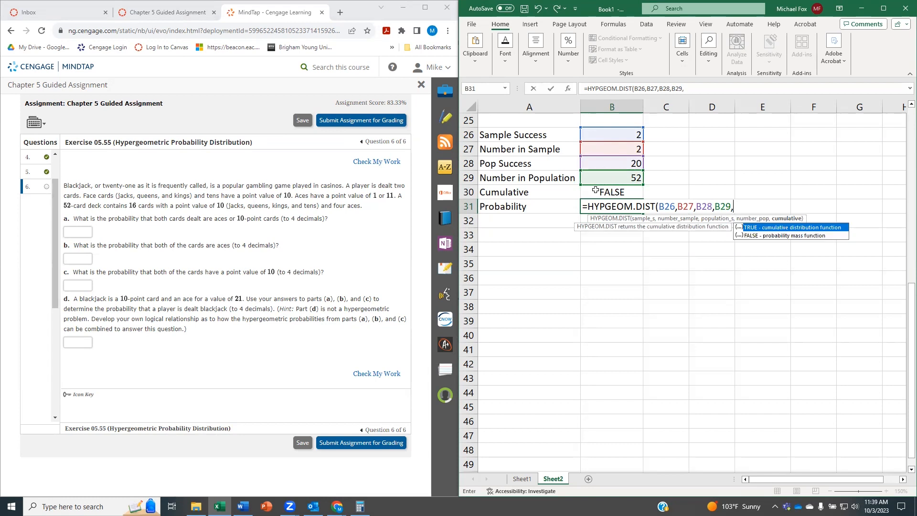
pyautogui.click(594, 195)
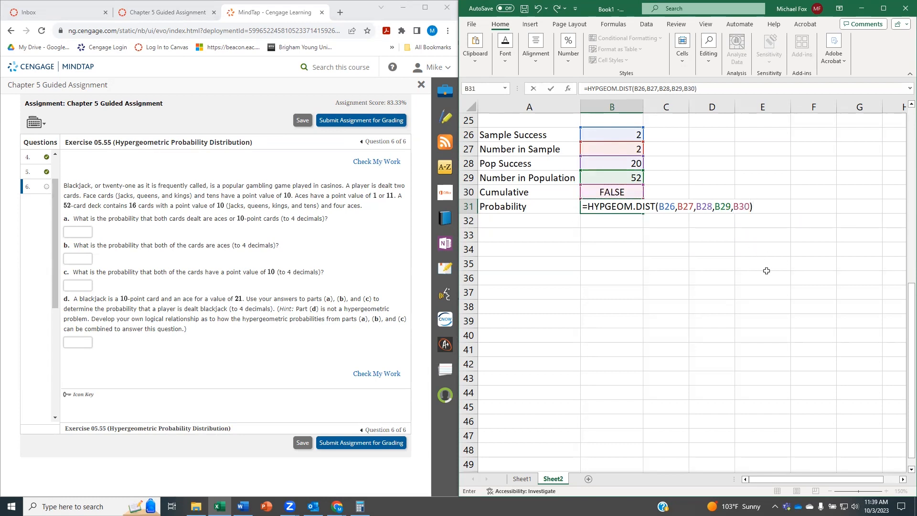
pyautogui.press('Return')
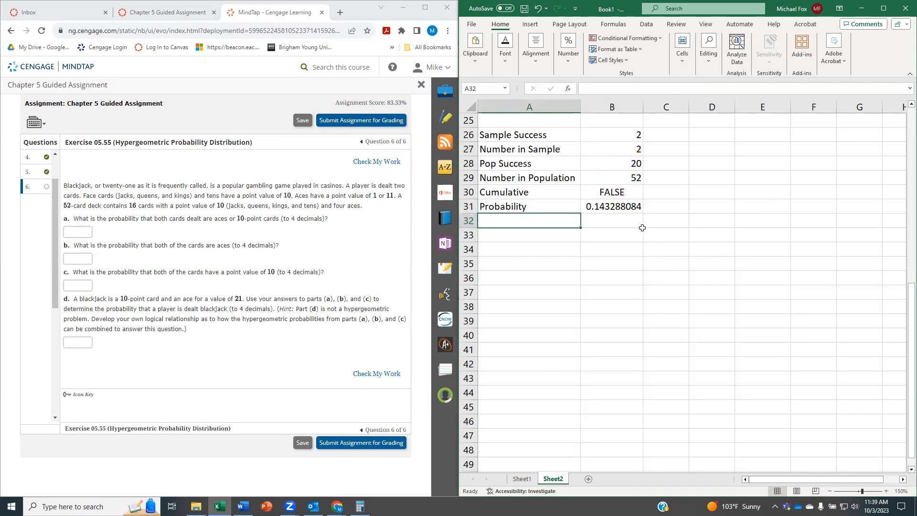
# Format the probability in B31 to four decimals and enter .1433 as the answer to part a
pyautogui.click(619, 209)
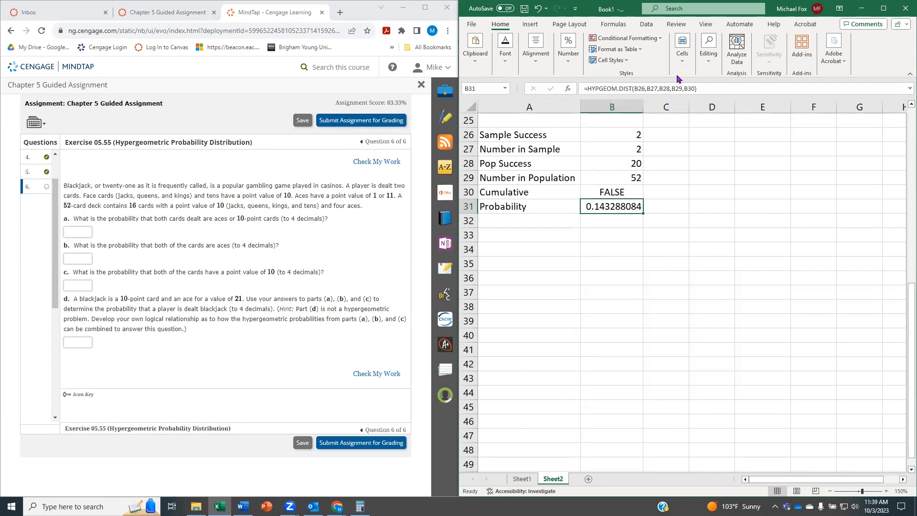
pyautogui.click(564, 66)
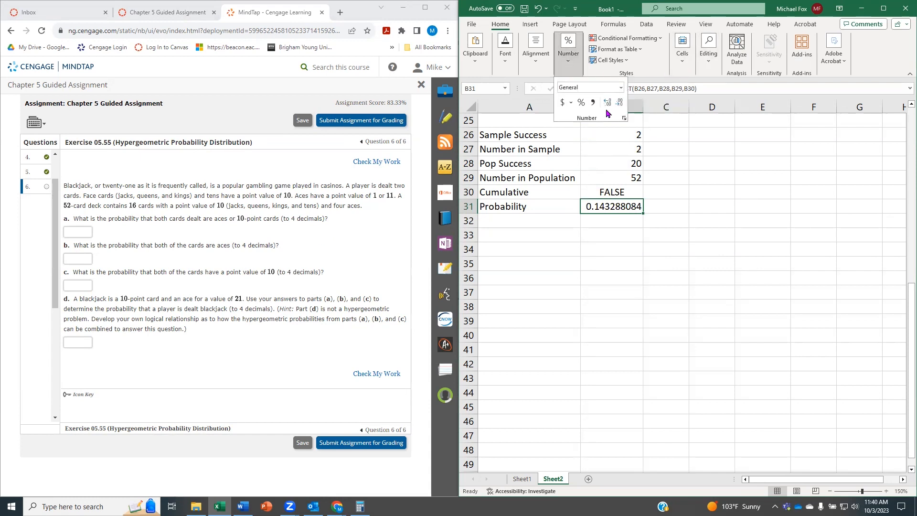
pyautogui.click(619, 103)
pyautogui.click(619, 103)
pyautogui.click(619, 102)
pyautogui.click(618, 103)
pyautogui.click(618, 102)
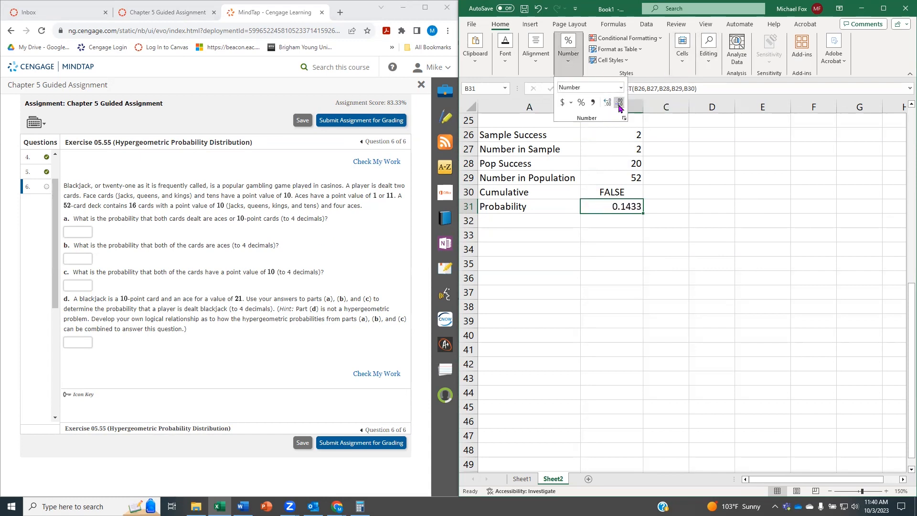
pyautogui.click(83, 234)
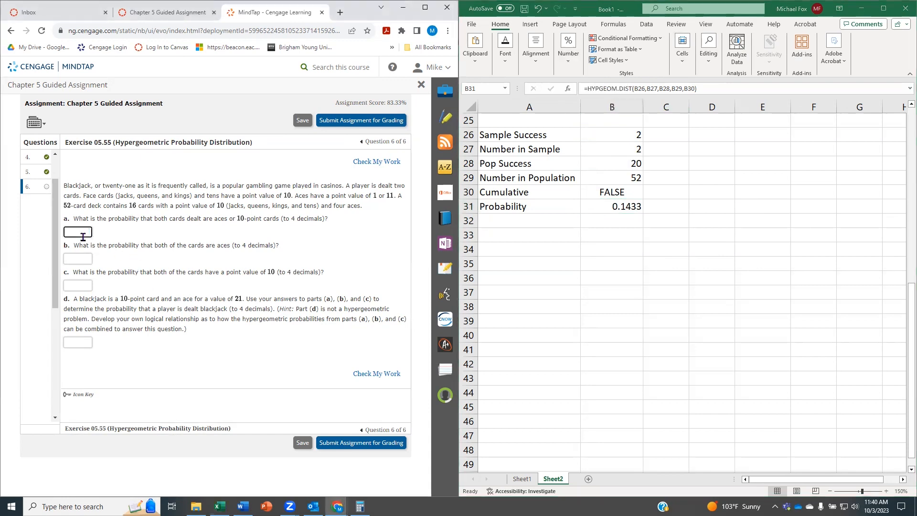
pyautogui.write('.1433')
# Set Pop Success in B28 to 4 for the aces and enter .0045 as the answer to part b
pyautogui.click(599, 163)
pyautogui.click(597, 161)
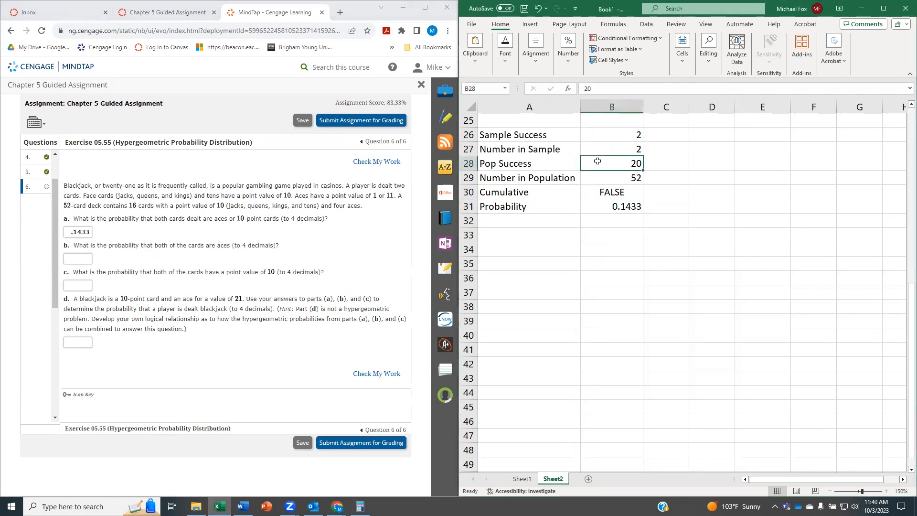
pyautogui.write('4')
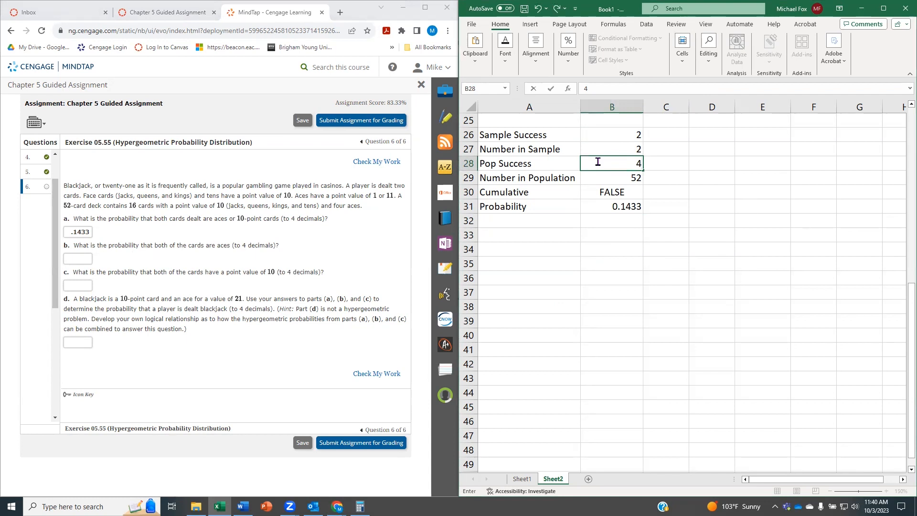
pyautogui.press('Return')
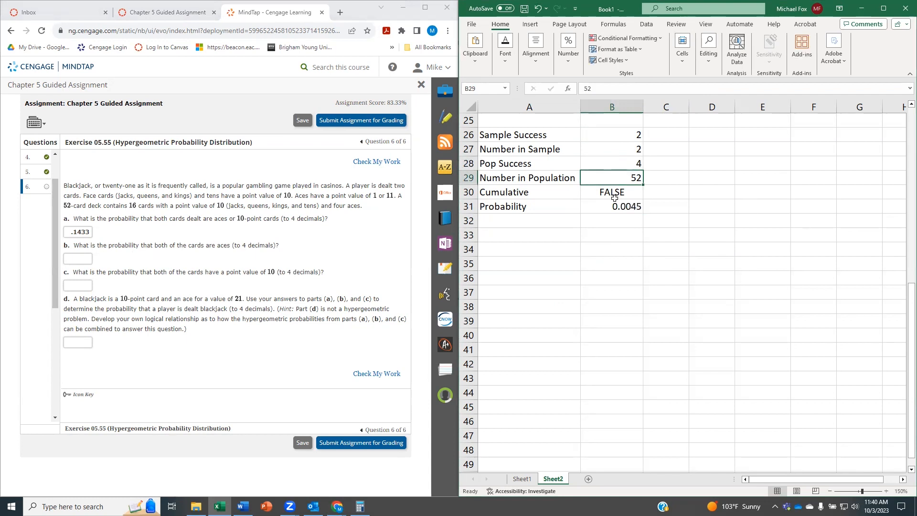
pyautogui.click(76, 257)
pyautogui.click(75, 256)
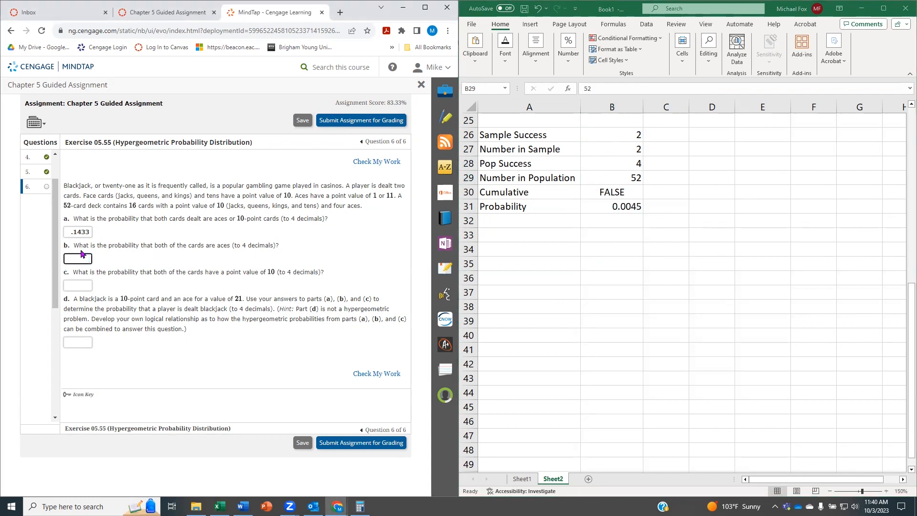
pyautogui.write('.0045')
pyautogui.click(228, 249)
# Set Pop Success in B28 to 16 for the cards with a point value of 10
pyautogui.click(617, 163)
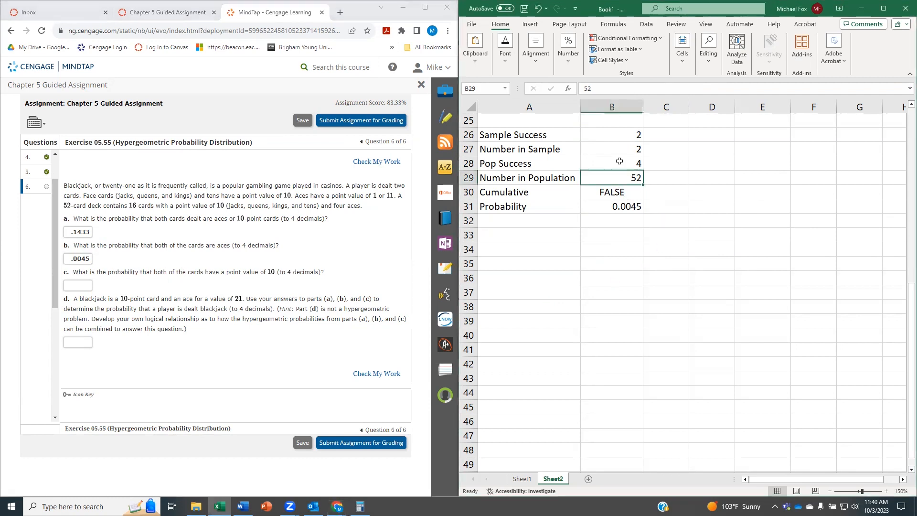
pyautogui.write('16')
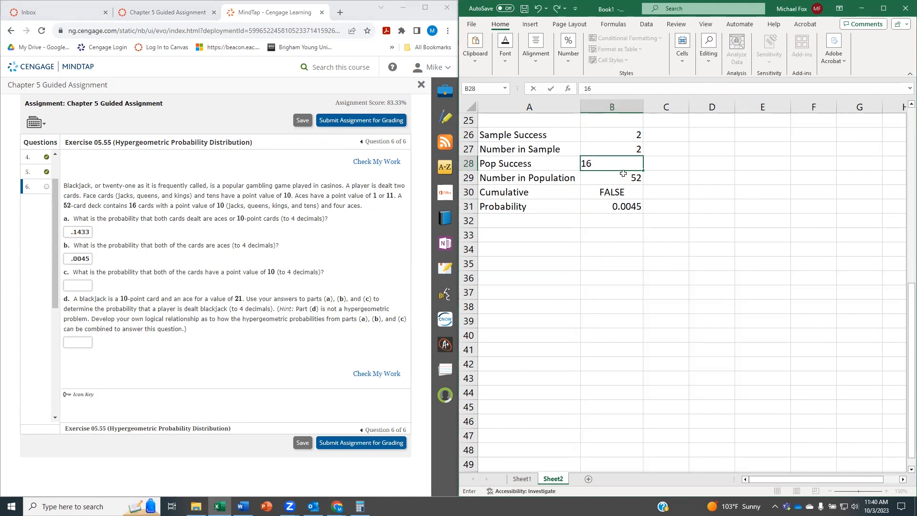
pyautogui.press('Return')
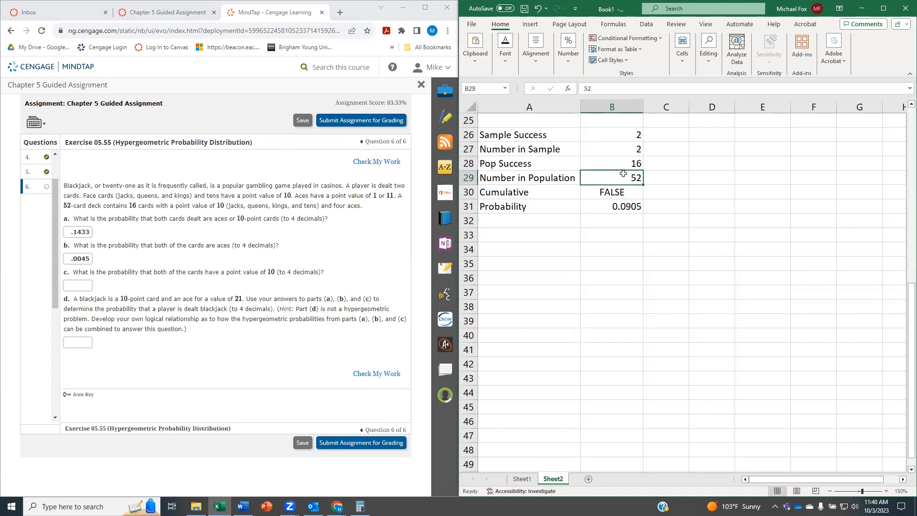
# Enter .0905 as the answer to part c and have question 6 checked
pyautogui.click(78, 284)
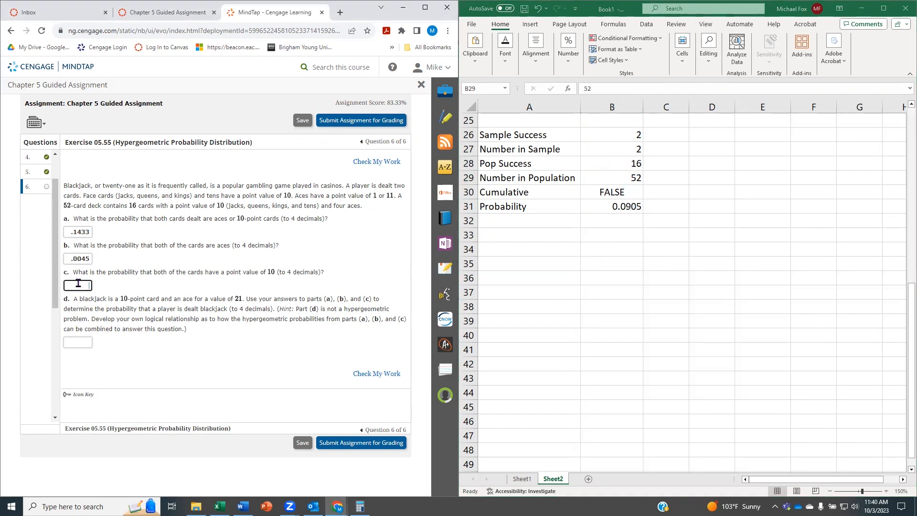
pyautogui.write('.0905')
pyautogui.click(236, 281)
pyautogui.click(362, 374)
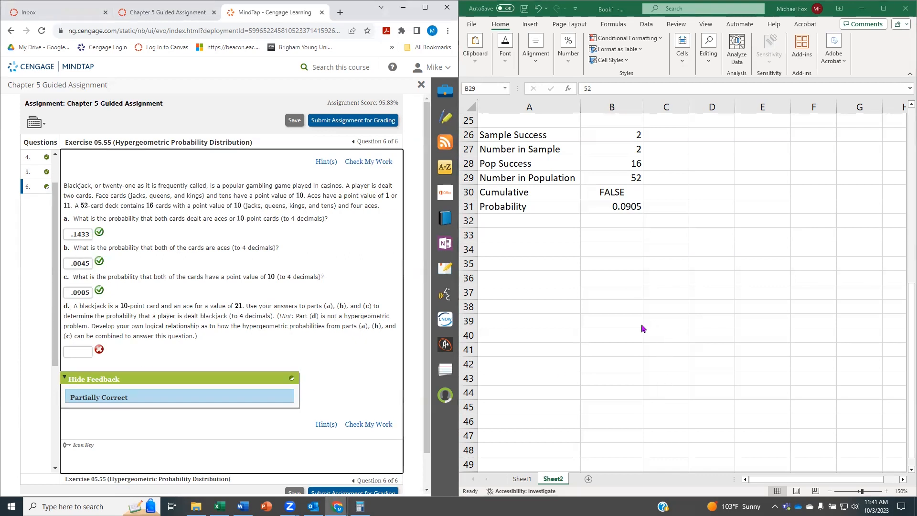
# Label A33 "P(a or b)" below the hypergeometric calculation
pyautogui.click(529, 251)
pyautogui.click(510, 237)
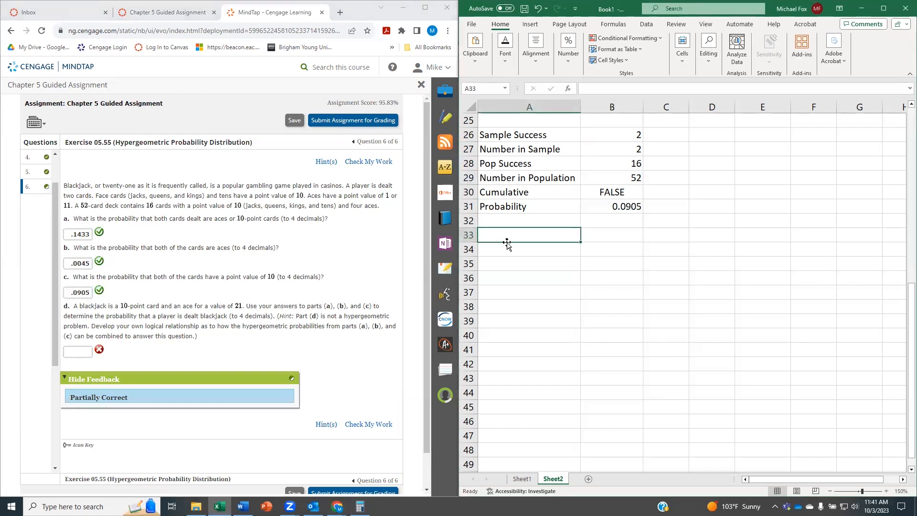
pyautogui.write('P)')
pyautogui.press('BackSpace')
pyautogui.write('(')
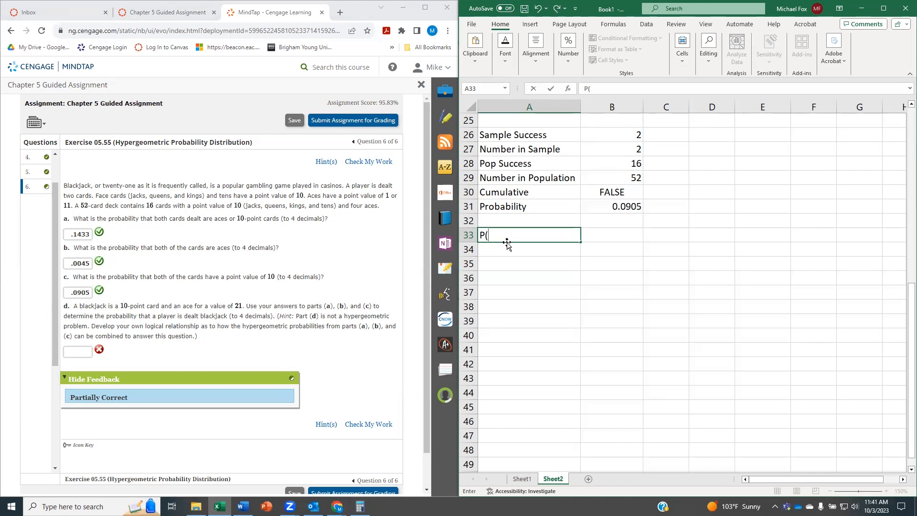
pyautogui.write('a and b')
pyautogui.moveTo(495, 238); pyautogui.dragTo(511, 237)
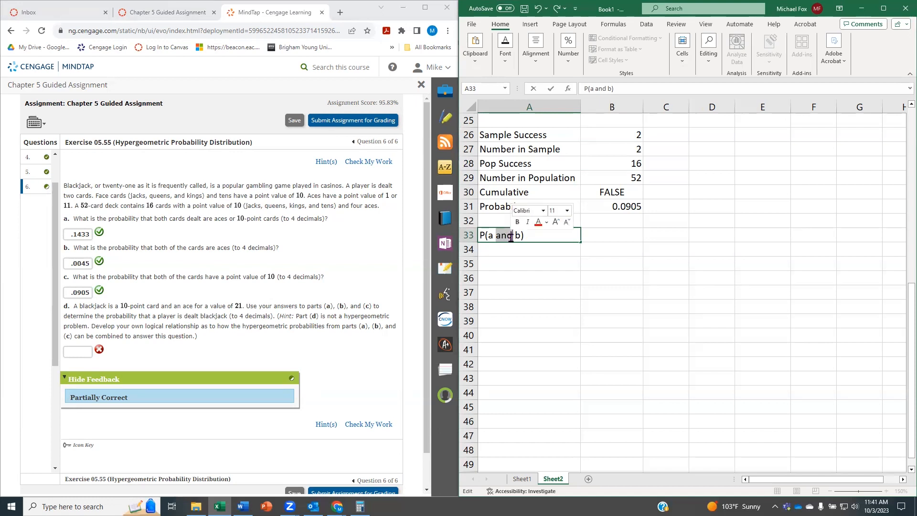
pyautogui.write('or')
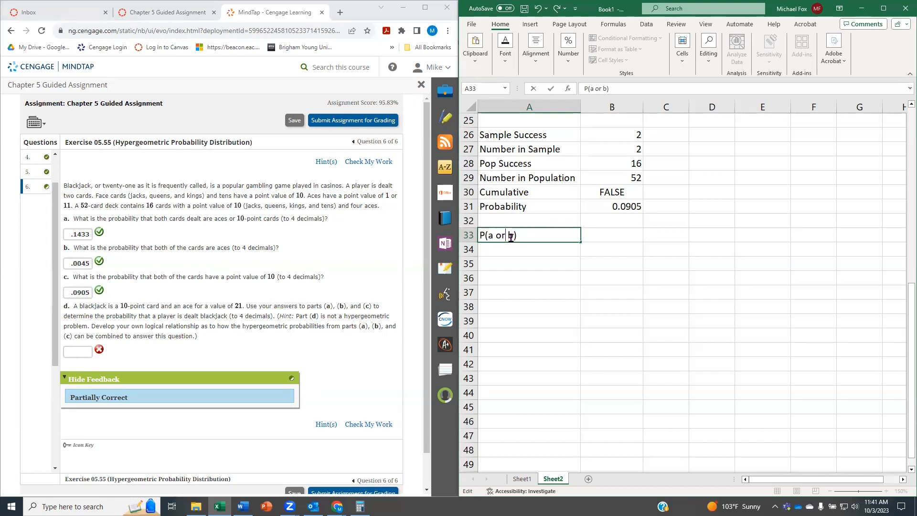
# Enter the part a probability .1433 in B33 beside the P(a or b) label
pyautogui.click(597, 234)
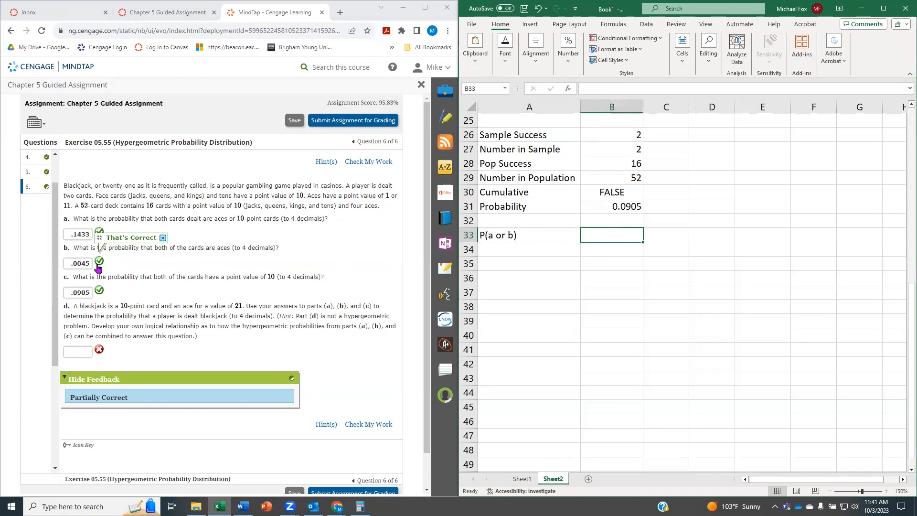
pyautogui.write('.1433')
pyautogui.press('Return')
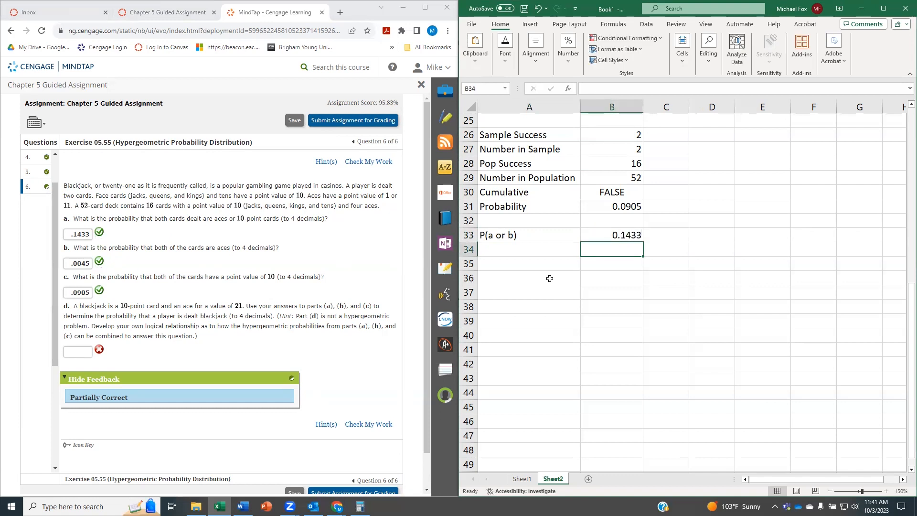
# Label A34 "P(b)" and enter the part b probability .0045 beside it in B34
pyautogui.click(507, 249)
pyautogui.write('P(')
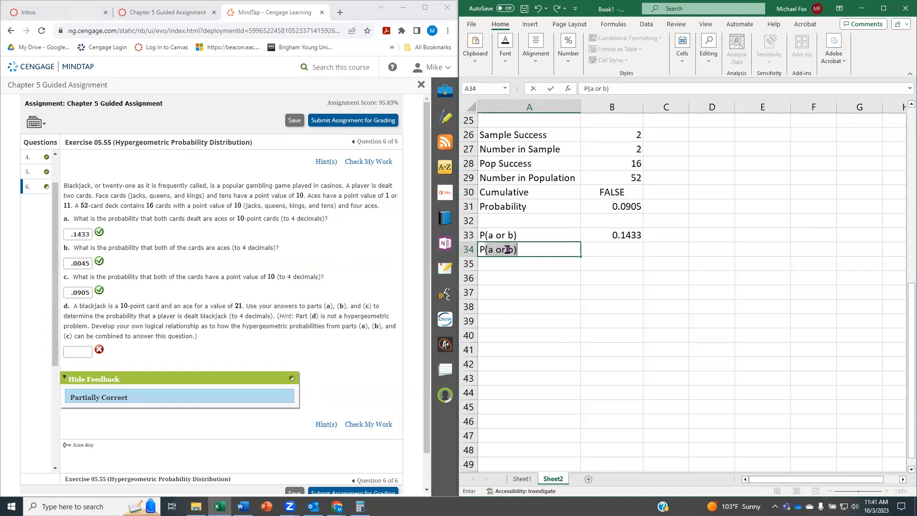
pyautogui.write('b')
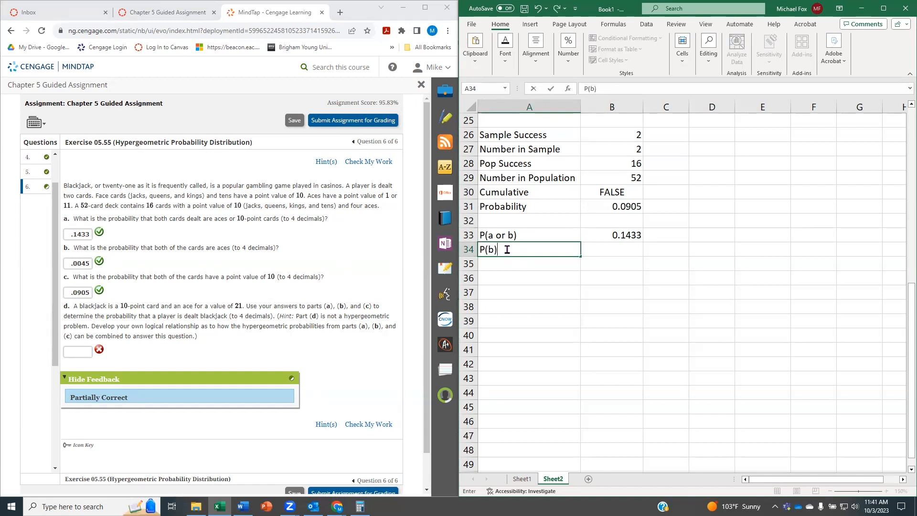
pyautogui.write(')')
pyautogui.press('Tab')
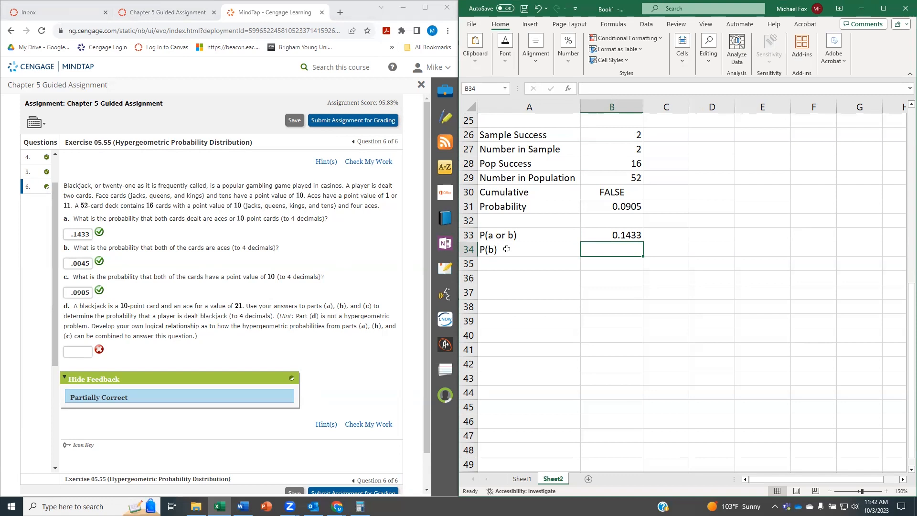
pyautogui.write('.0045')
pyautogui.press('Return')
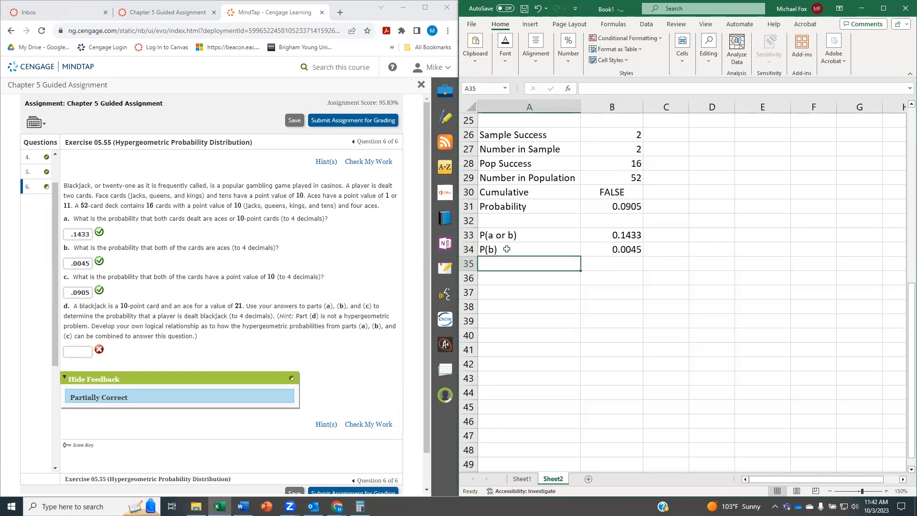
# Label A35 "P(a)" and enter the part c probability .0905 beside it in B35
pyautogui.write('P')
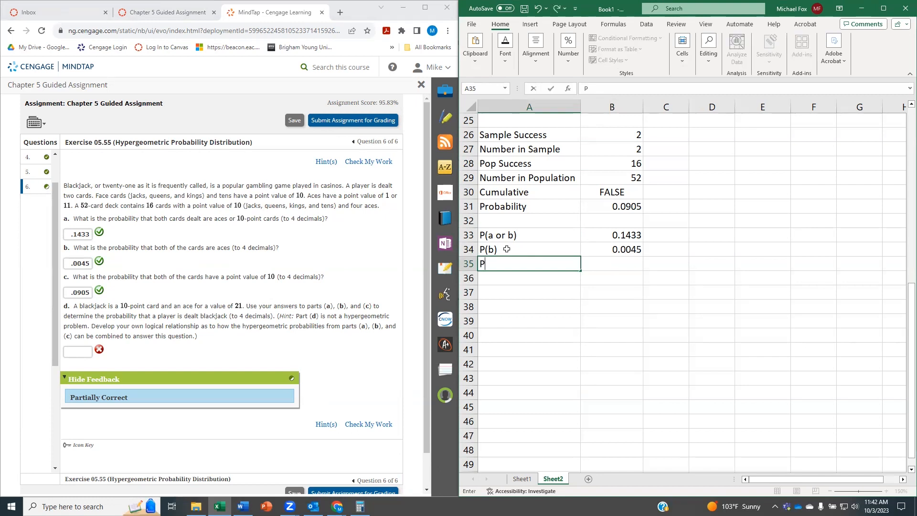
pyautogui.write('(a')
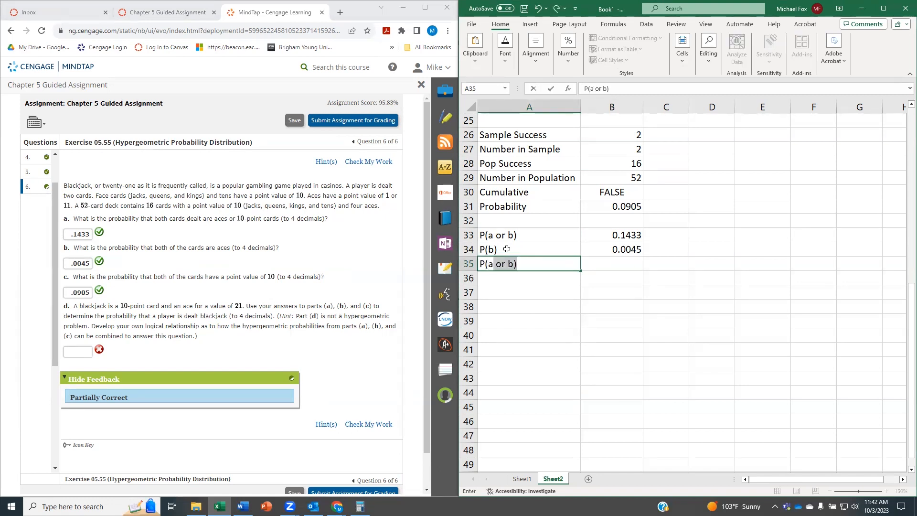
pyautogui.write(')')
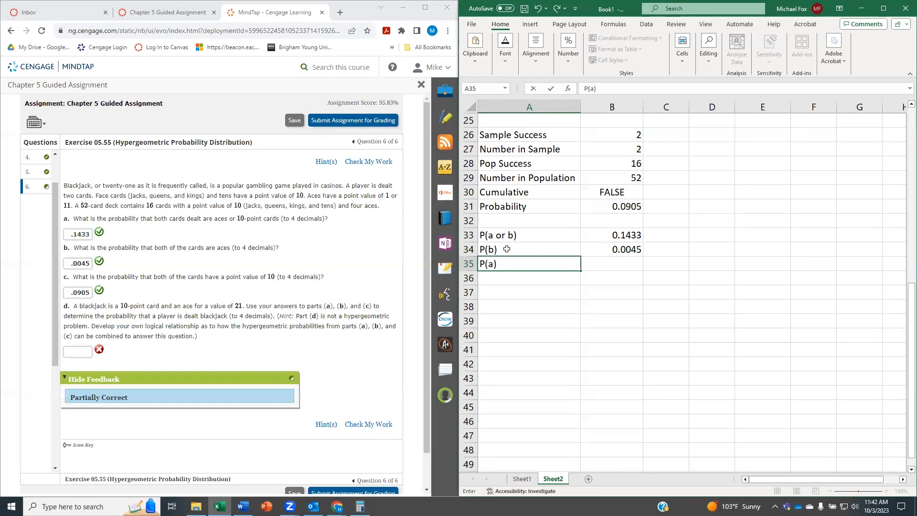
pyautogui.press('Tab')
pyautogui.write('.0905')
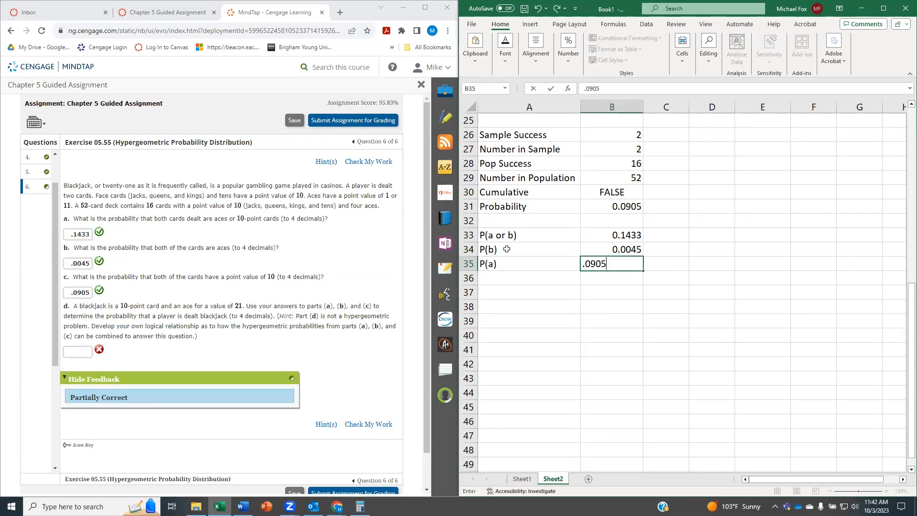
pyautogui.press('Return')
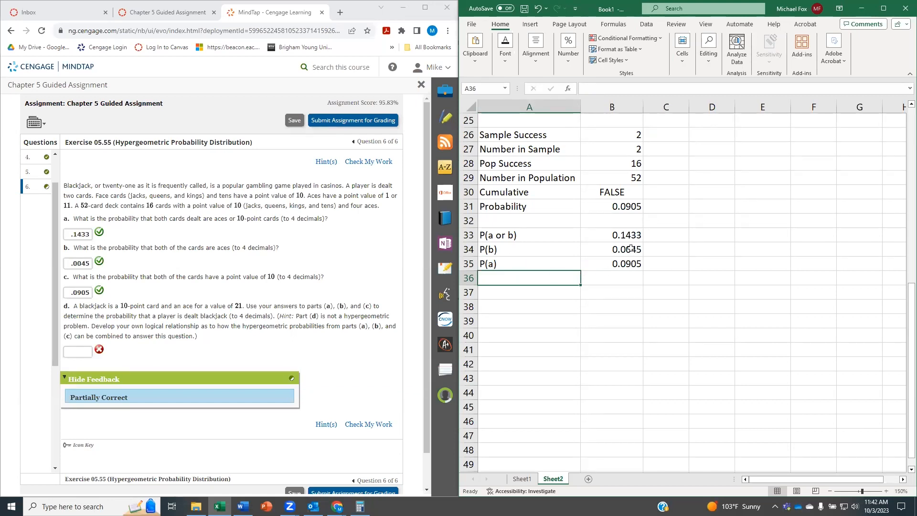
pyautogui.click(606, 236)
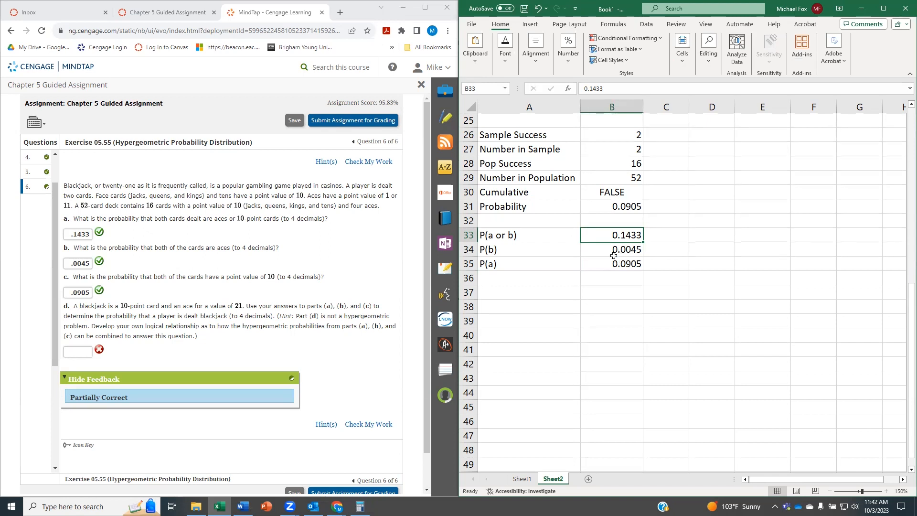
pyautogui.click(611, 250)
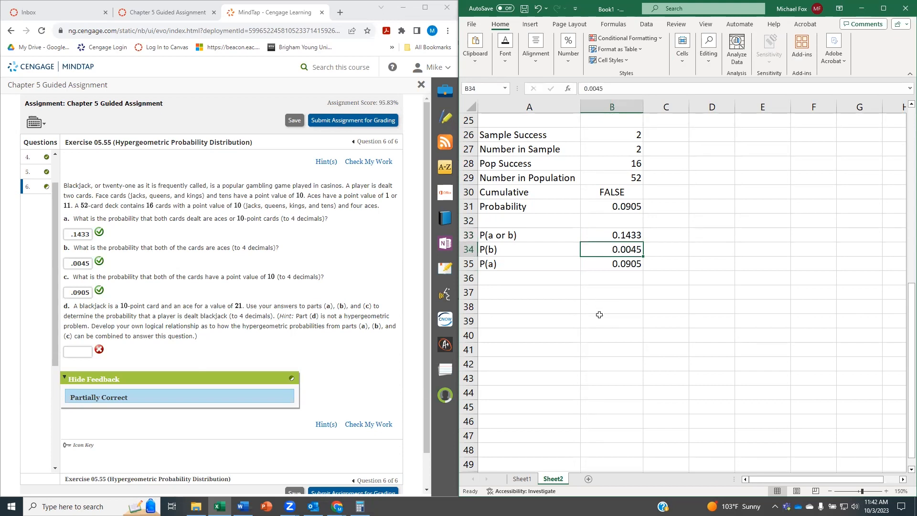
pyautogui.click(597, 264)
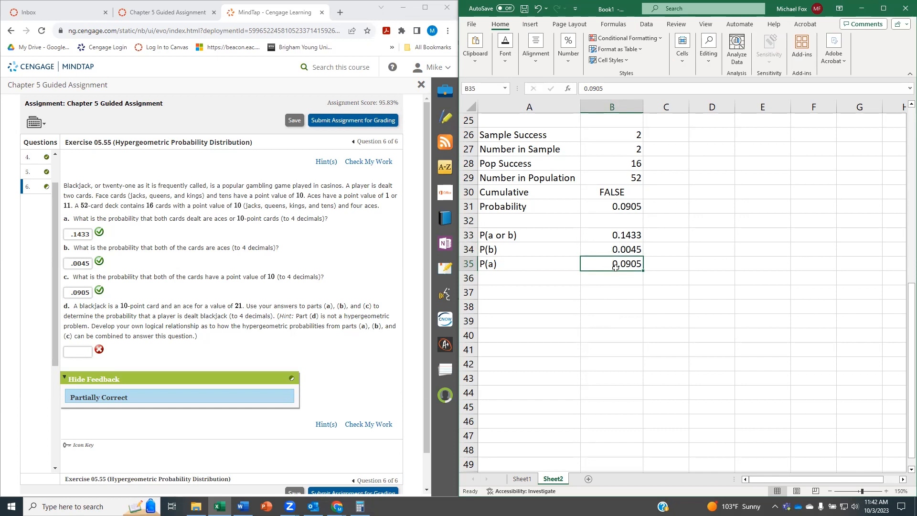
# Label A36 "P(a and b)" below the P(a) row for the blackjack probability
pyautogui.click(522, 278)
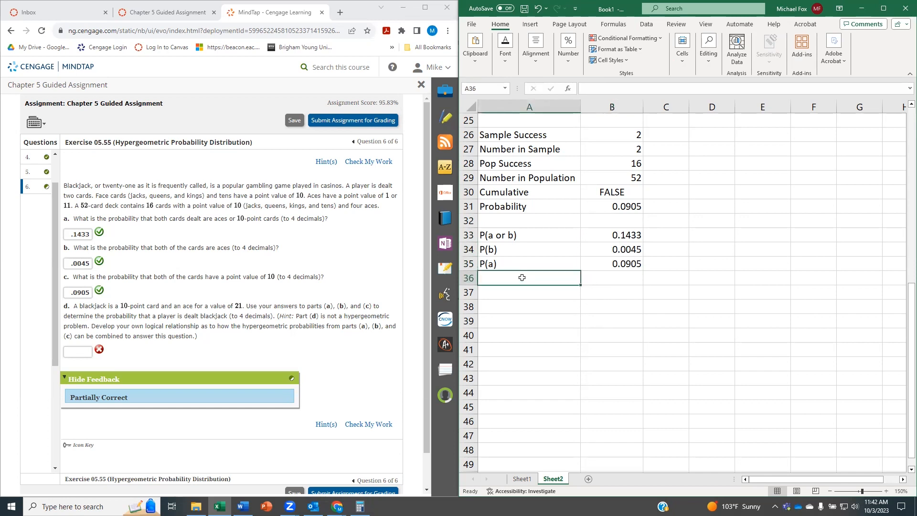
pyautogui.write('P(a')
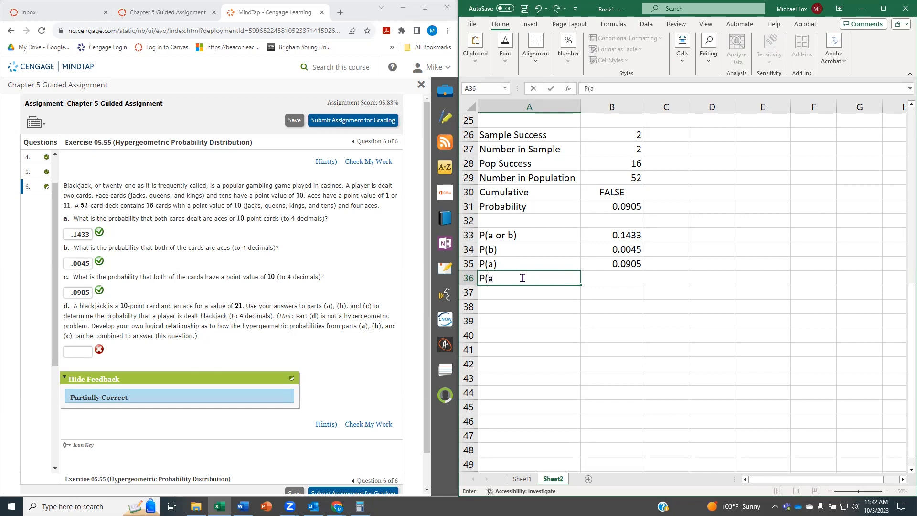
pyautogui.write(' and b')
# Calculate the blackjack probability in B36 with the formula =B33-B34-B35, subtracting P(b) and P(a) from P(a or b)
pyautogui.click(619, 279)
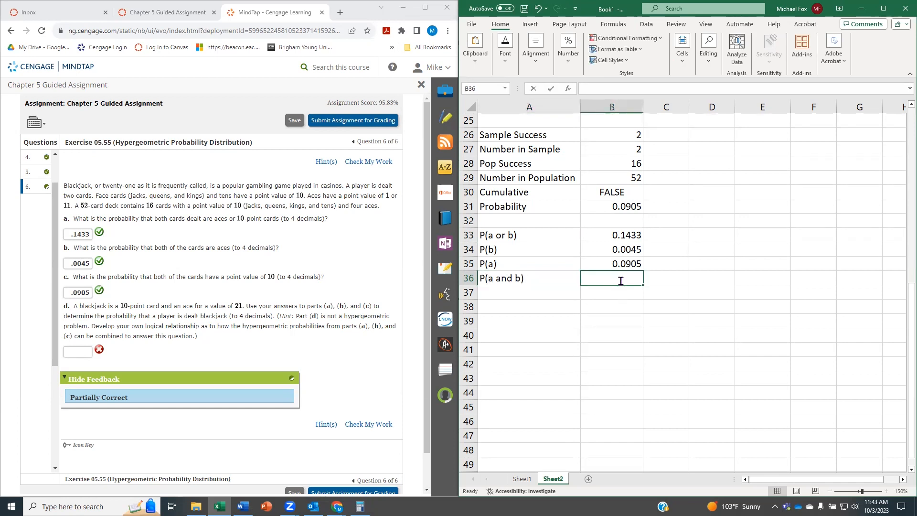
pyautogui.write('=')
pyautogui.click(617, 234)
pyautogui.write('-')
pyautogui.click(618, 250)
pyautogui.write('-')
pyautogui.click(612, 263)
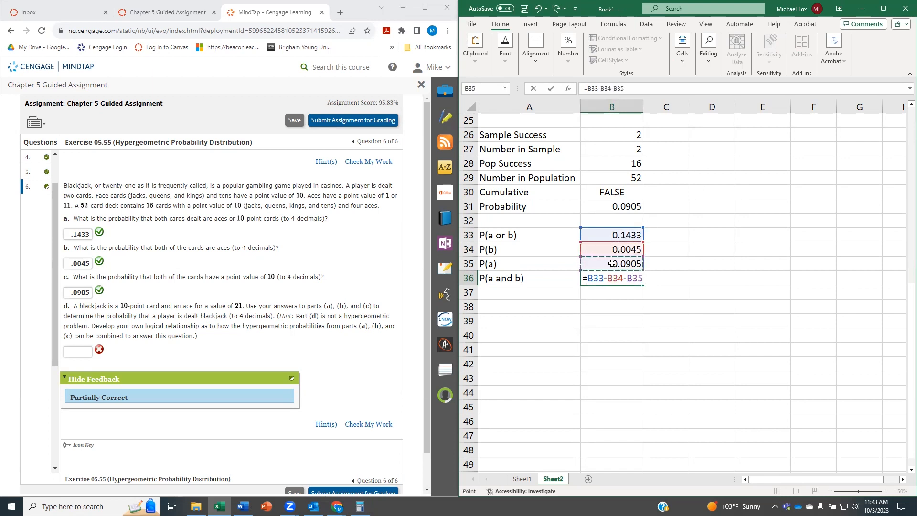
pyautogui.press('Return')
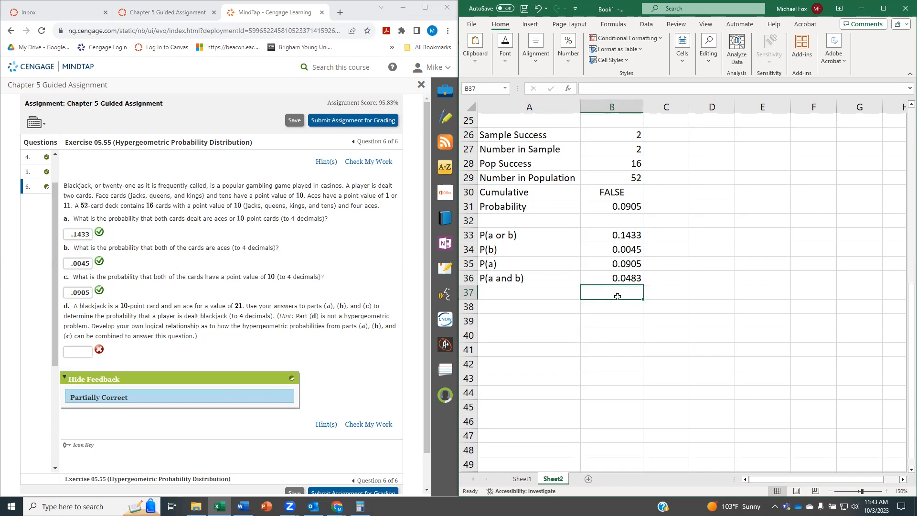
# Enter .0483 as the answer to part d and have question 6 checked
pyautogui.click(70, 353)
pyautogui.write('.0483')
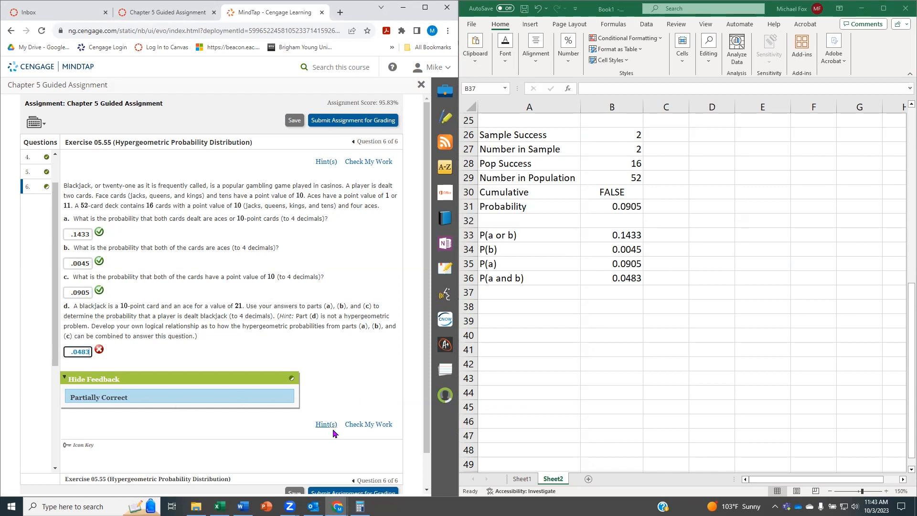
pyautogui.click(356, 427)
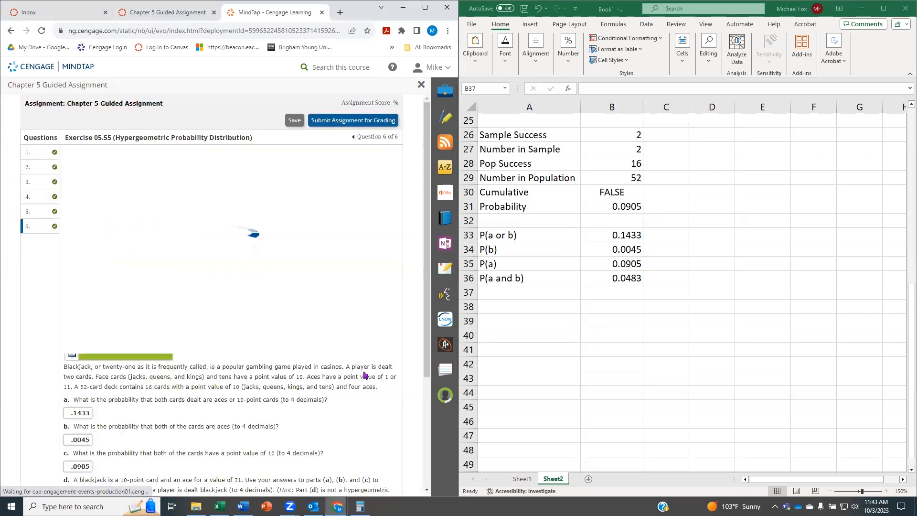